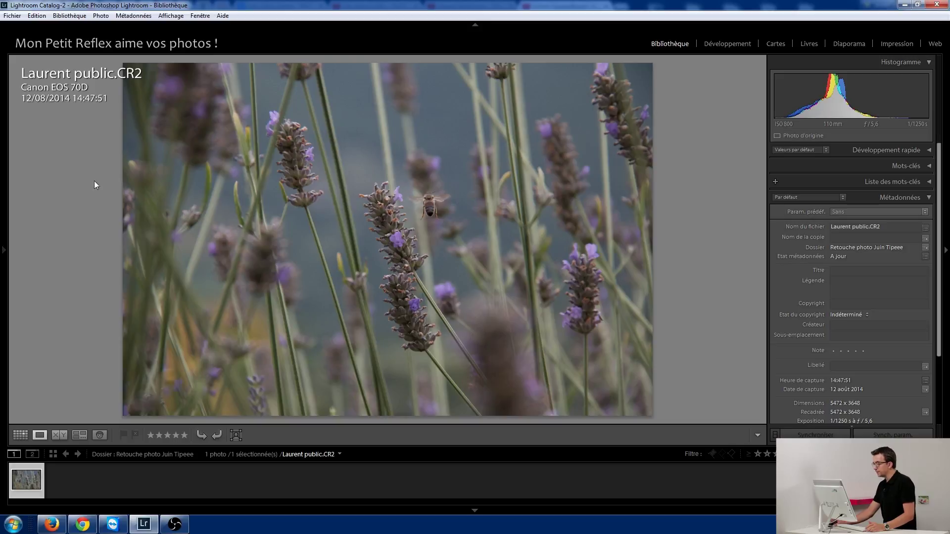
# Check the bee at 1:1, then load the bee-on-lavender photo into Develop
pyautogui.click(433, 205)
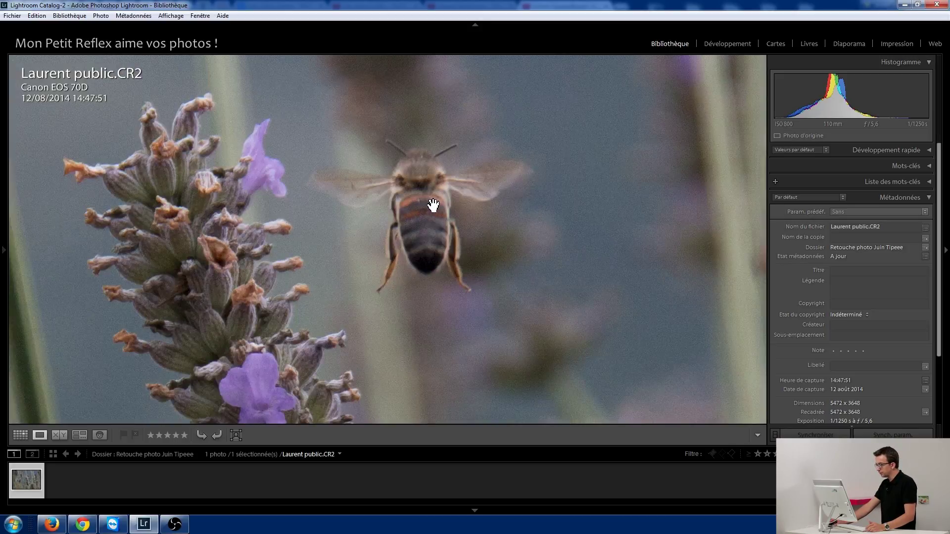
pyautogui.click(418, 199)
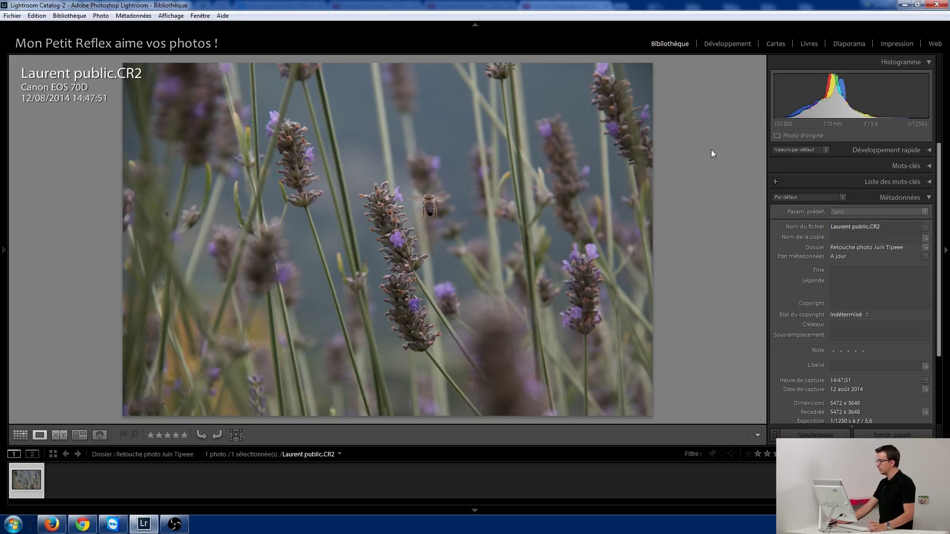
pyautogui.click(713, 44)
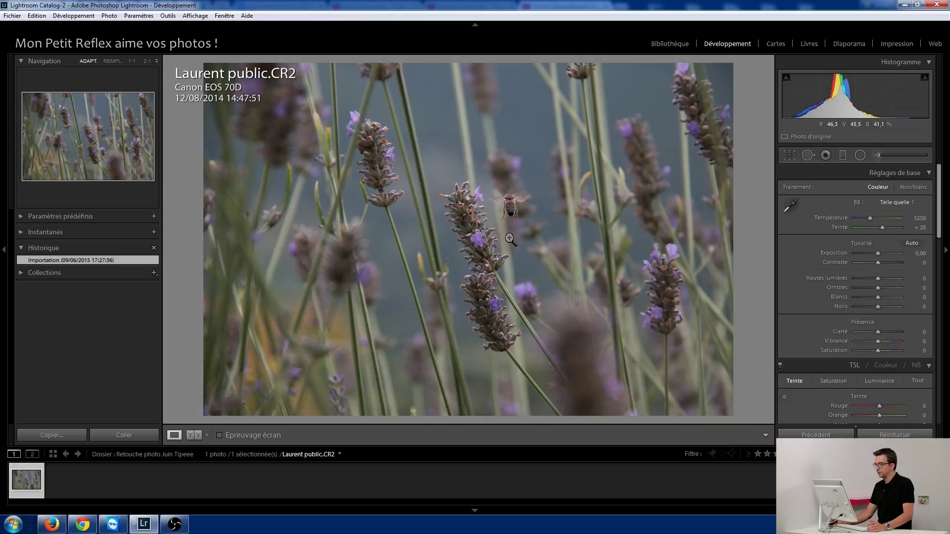
# Show the exposure and lens info overlay, inspect the bee at 1:1, and activate Crop & Straighten
pyautogui.press('i')
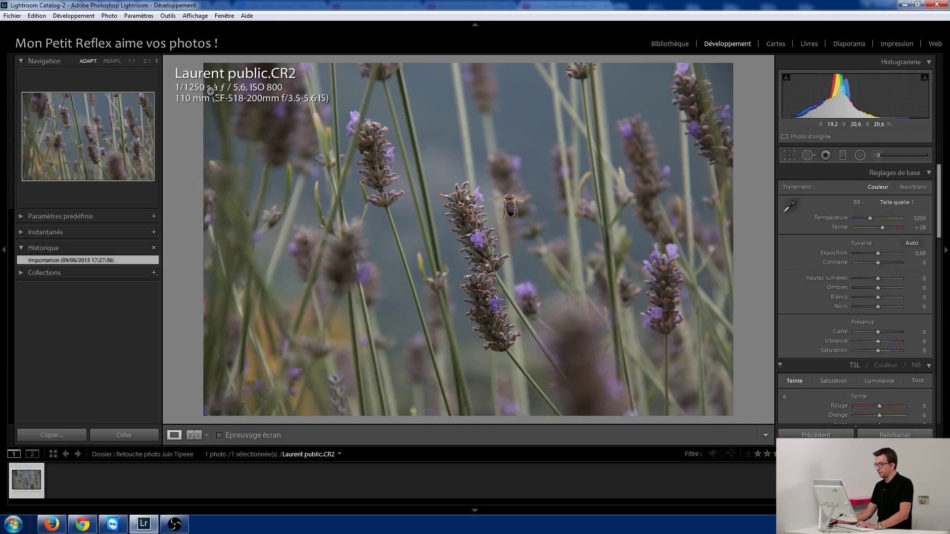
pyautogui.click(511, 209)
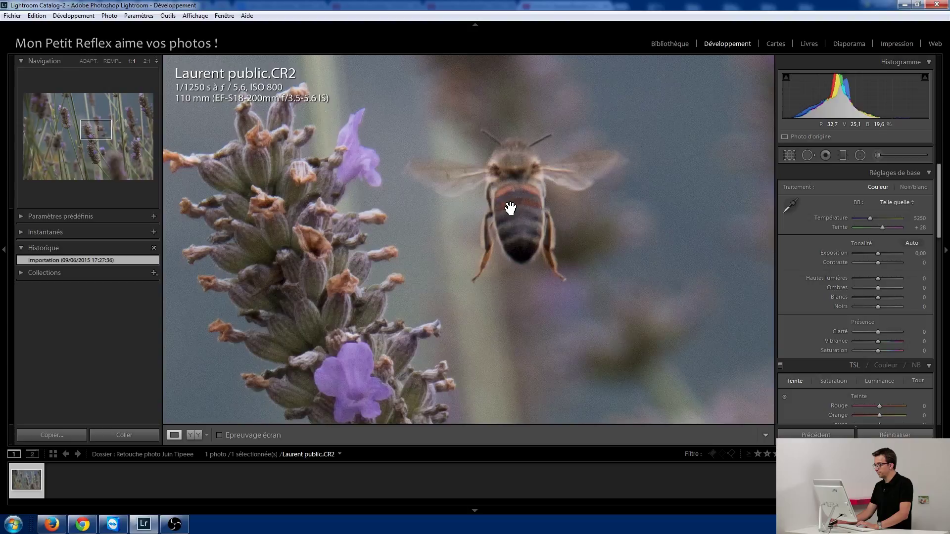
pyautogui.click(510, 208)
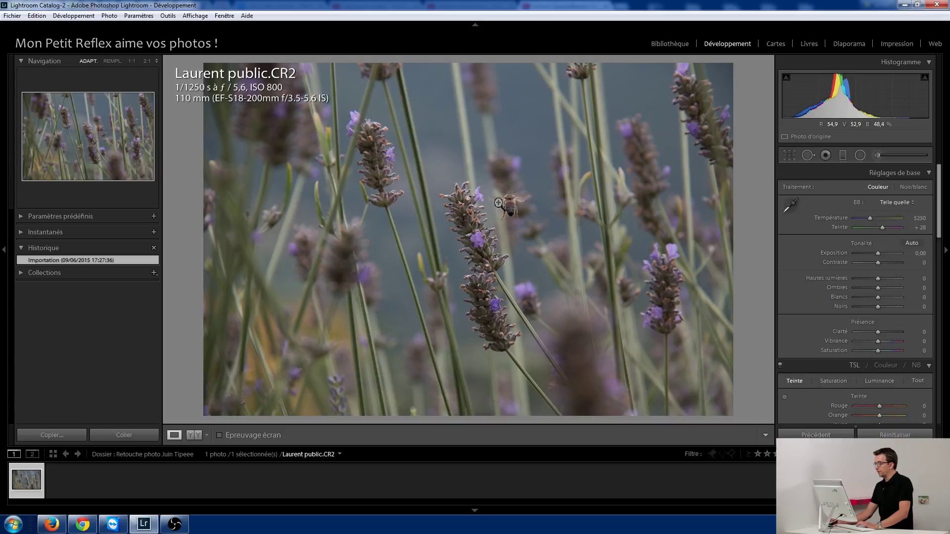
pyautogui.click(787, 154)
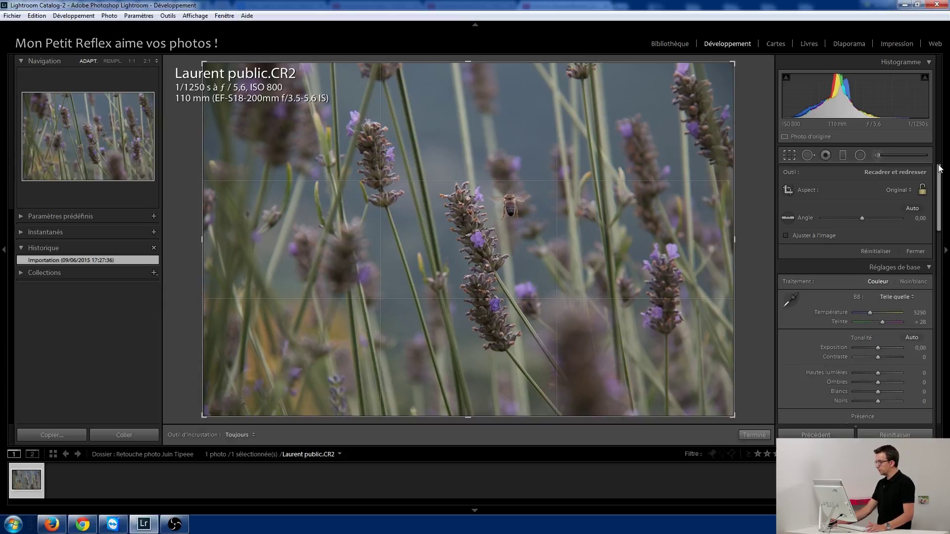
# Lock the crop aspect ratio and narrow the frame to a tall portrait shape
pyautogui.click(792, 158)
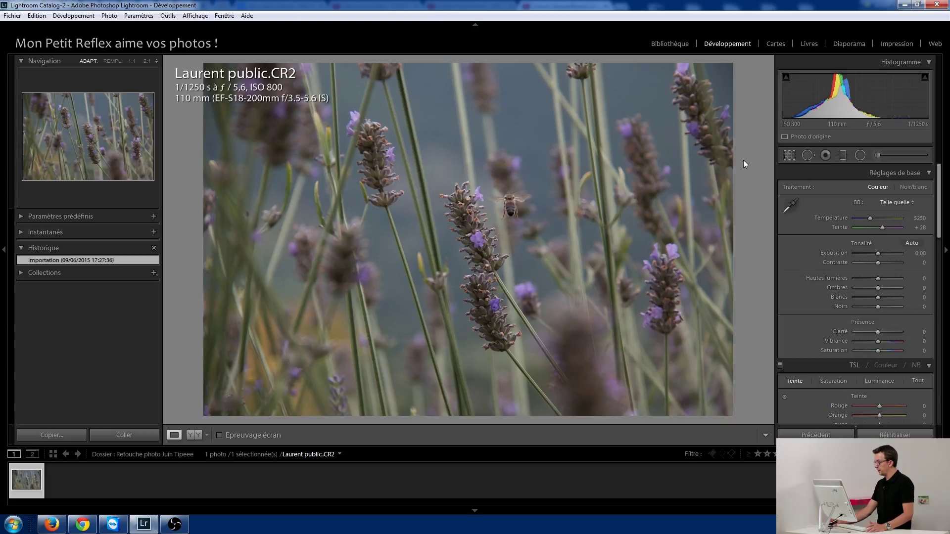
pyautogui.click(791, 156)
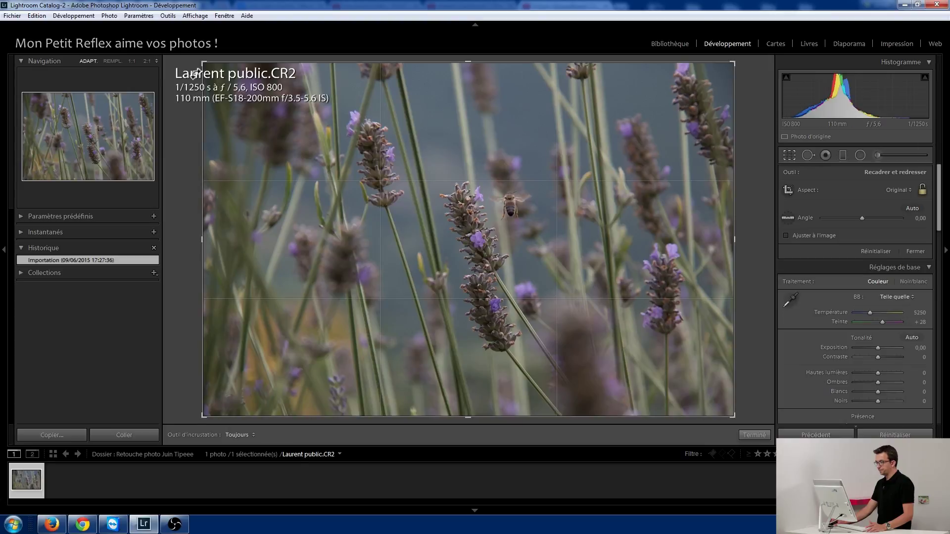
pyautogui.moveTo(204, 65)
pyautogui.mouseDown()
pyautogui.moveTo(226, 66)
pyautogui.moveTo(203, 63)
pyautogui.mouseUp()
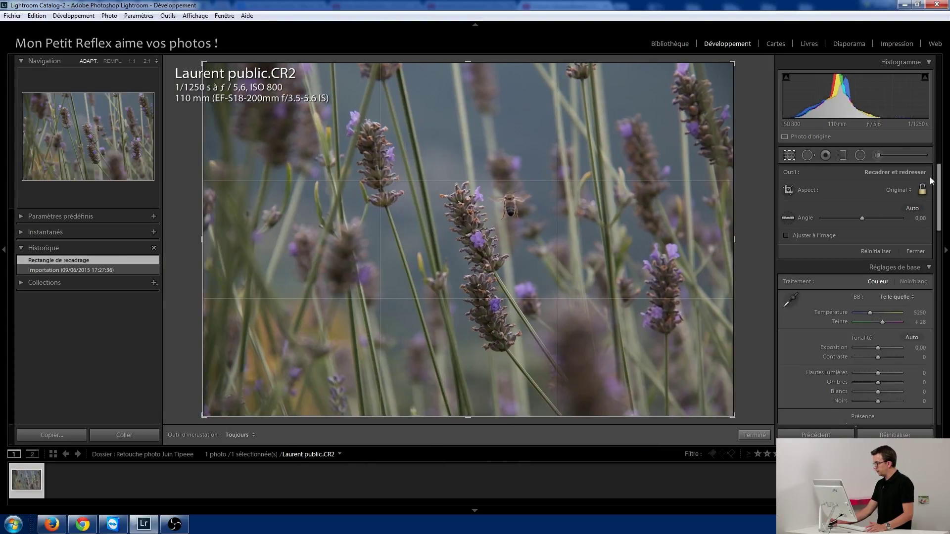
pyautogui.click(922, 190)
pyautogui.moveTo(203, 63)
pyautogui.mouseDown()
pyautogui.moveTo(276, 55)
pyautogui.moveTo(292, 37)
pyautogui.mouseUp()
# Position the bee and central lavender stem inside the portrait crop, tightening it slightly
pyautogui.moveTo(503, 230)
pyautogui.mouseDown()
pyautogui.moveTo(440, 244)
pyautogui.moveTo(499, 246)
pyautogui.mouseUp()
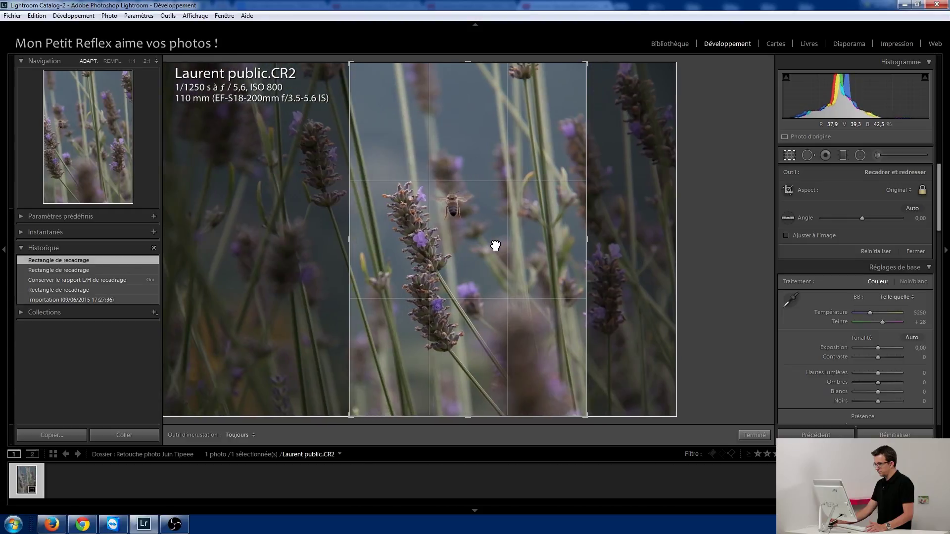
pyautogui.moveTo(425, 246); pyautogui.dragTo(438, 246)
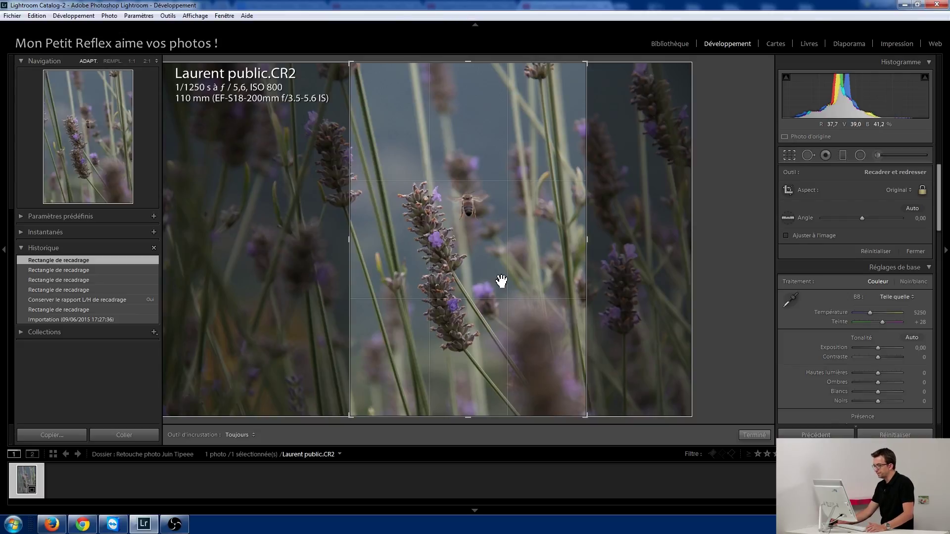
pyautogui.moveTo(352, 65); pyautogui.dragTo(366, 82)
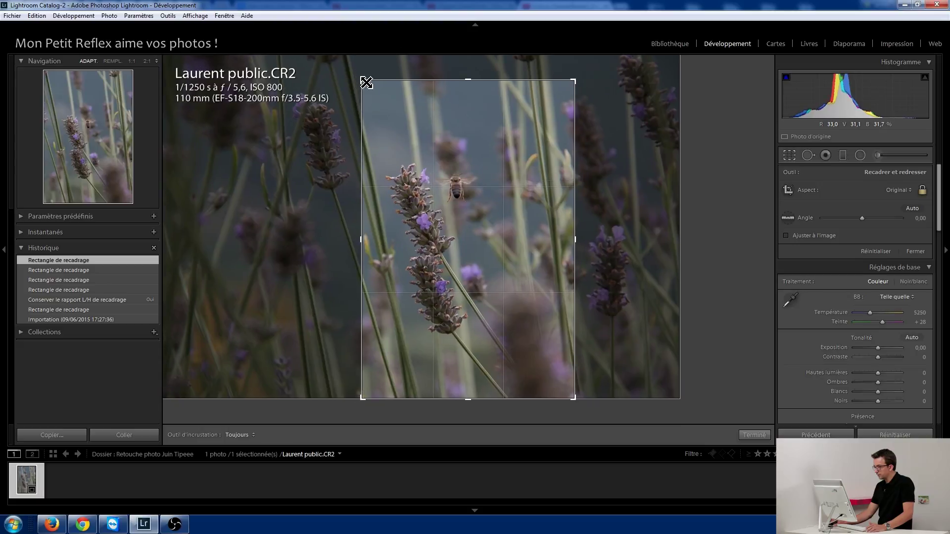
pyautogui.moveTo(366, 83); pyautogui.dragTo(364, 84)
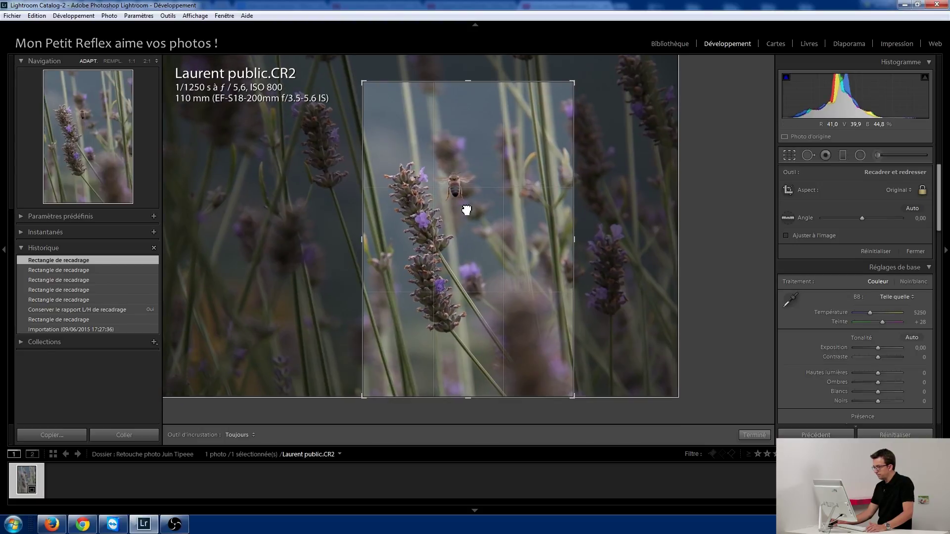
pyautogui.moveTo(466, 210); pyautogui.dragTo(478, 210)
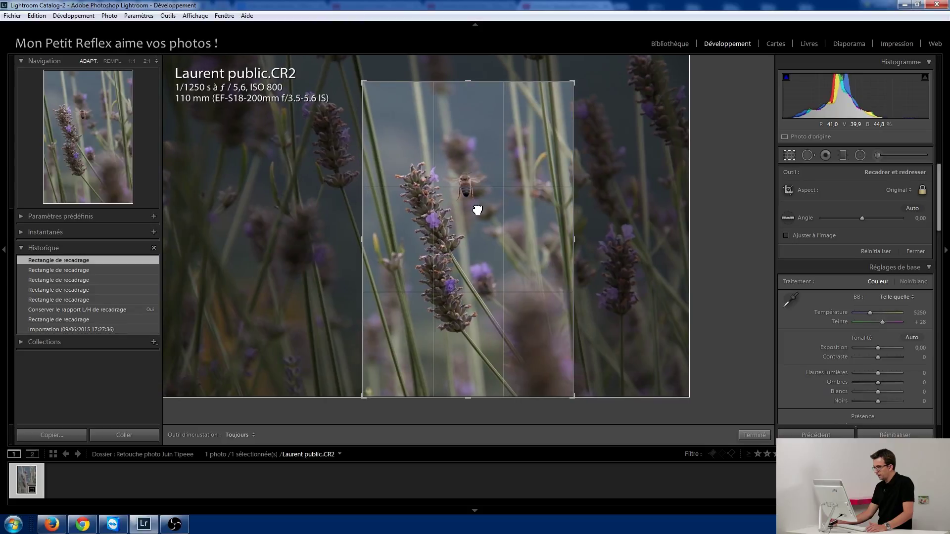
# Apply the crop, then trim the top-right corner and re-apply with the photo repositioned
pyautogui.press('Return')
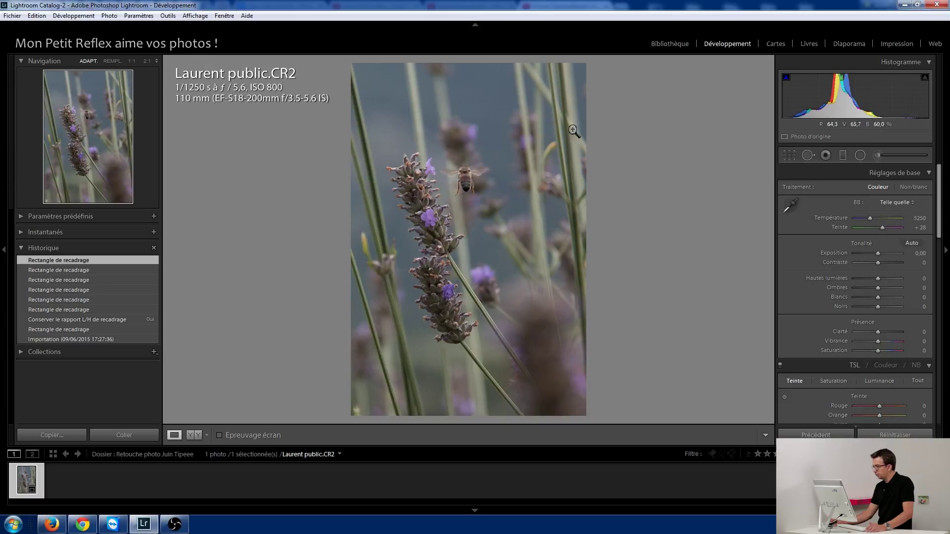
pyautogui.click(790, 157)
pyautogui.moveTo(591, 101); pyautogui.dragTo(573, 96)
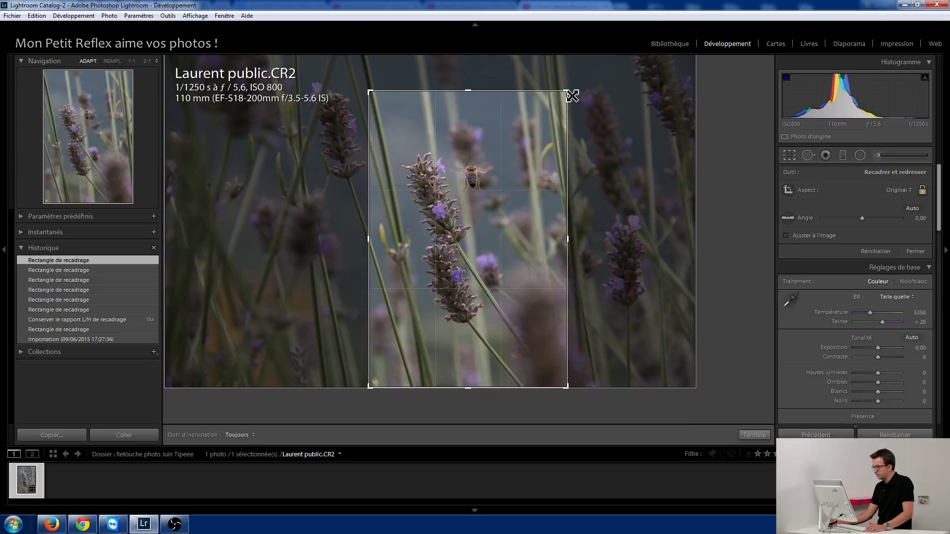
pyautogui.moveTo(488, 210); pyautogui.dragTo(498, 217)
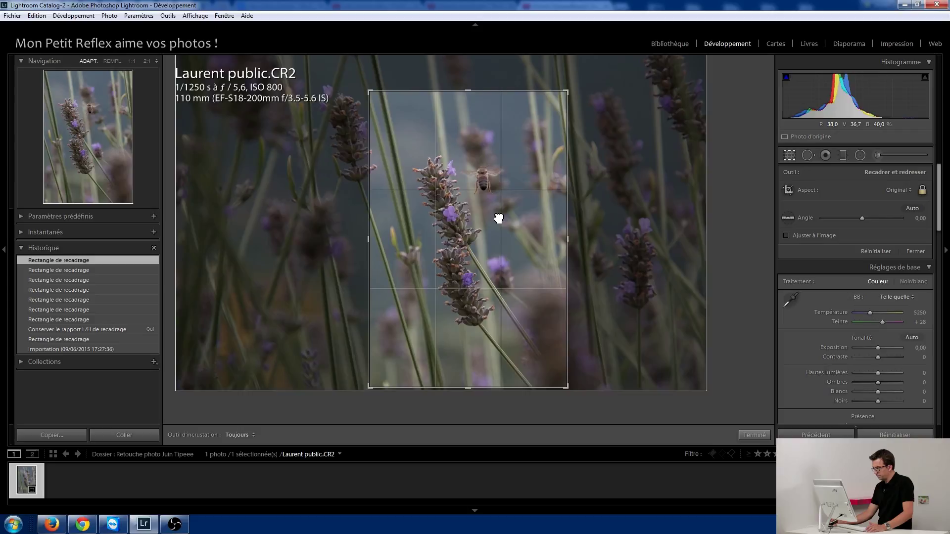
pyautogui.press('Return')
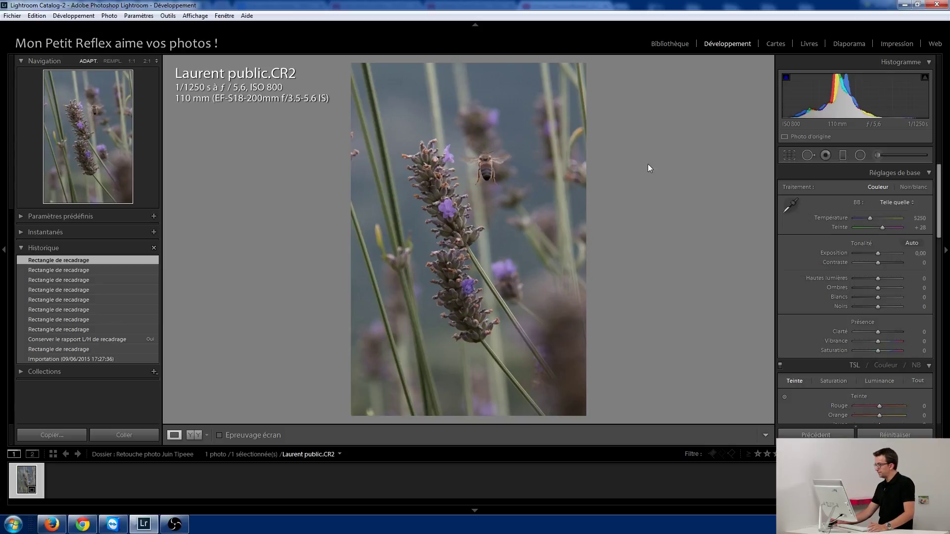
# Pull both top corners inward, center the bee and stalk, and apply the tighter crop
pyautogui.click(789, 156)
pyautogui.moveTo(369, 93); pyautogui.dragTo(374, 100)
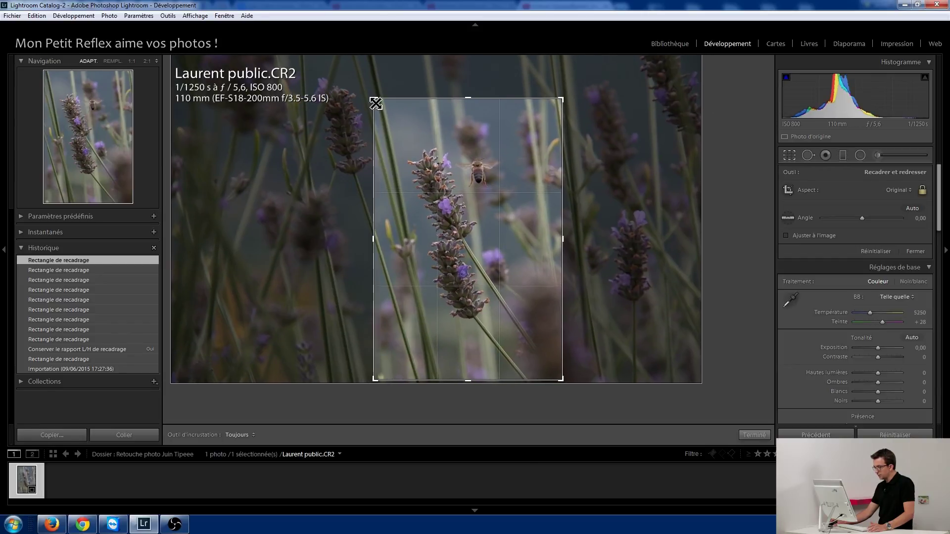
pyautogui.moveTo(562, 98); pyautogui.dragTo(557, 102)
pyautogui.moveTo(500, 256); pyautogui.dragTo(503, 258)
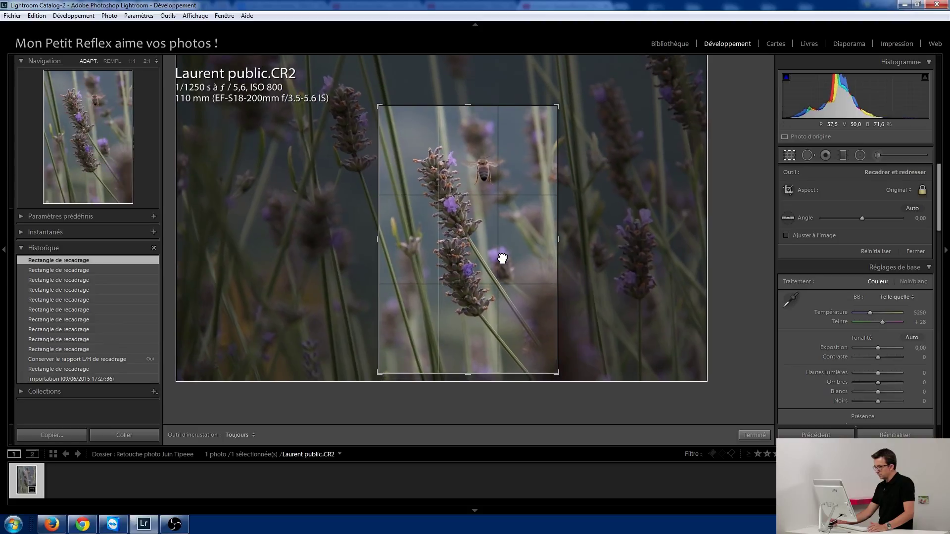
pyautogui.press('Return')
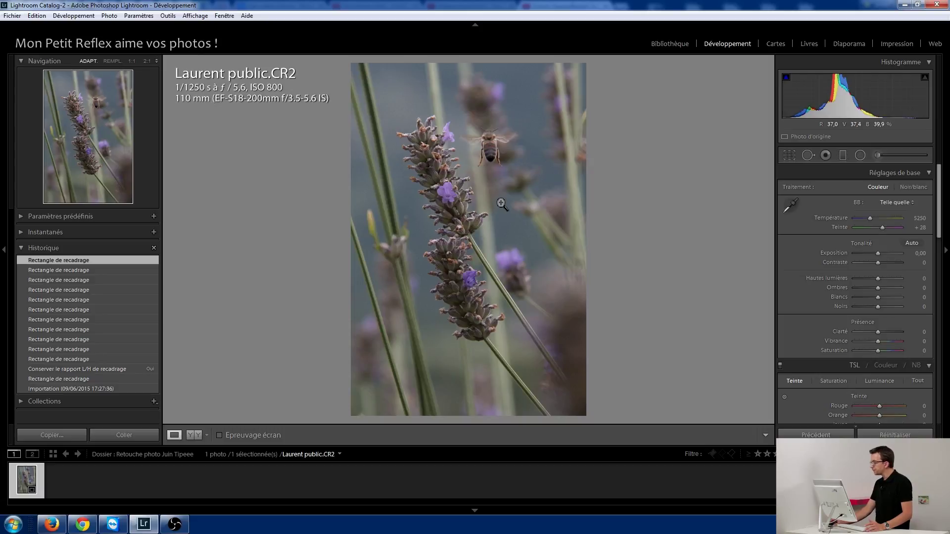
# At 1:1, draw a radial filter circle centered on the bee
pyautogui.click(490, 142)
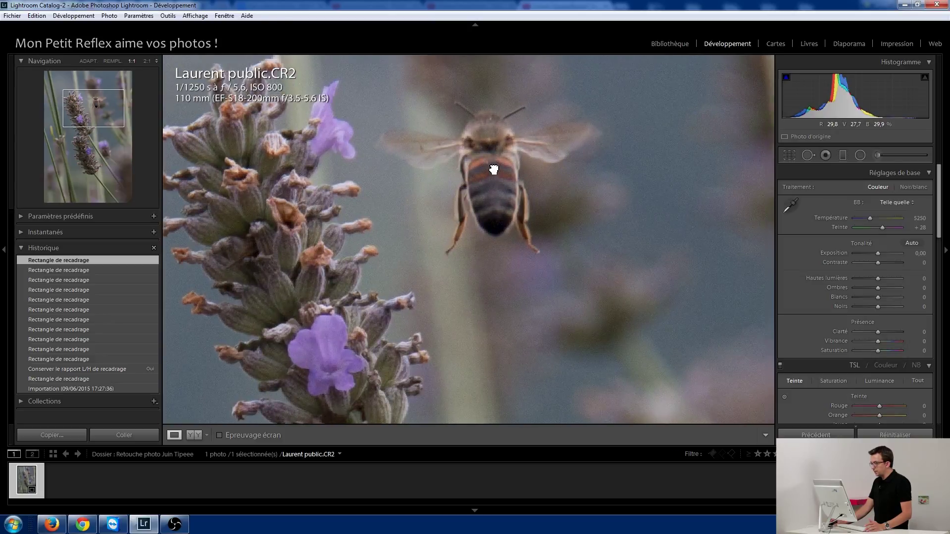
pyautogui.moveTo(492, 142); pyautogui.dragTo(487, 191)
pyautogui.click(861, 156)
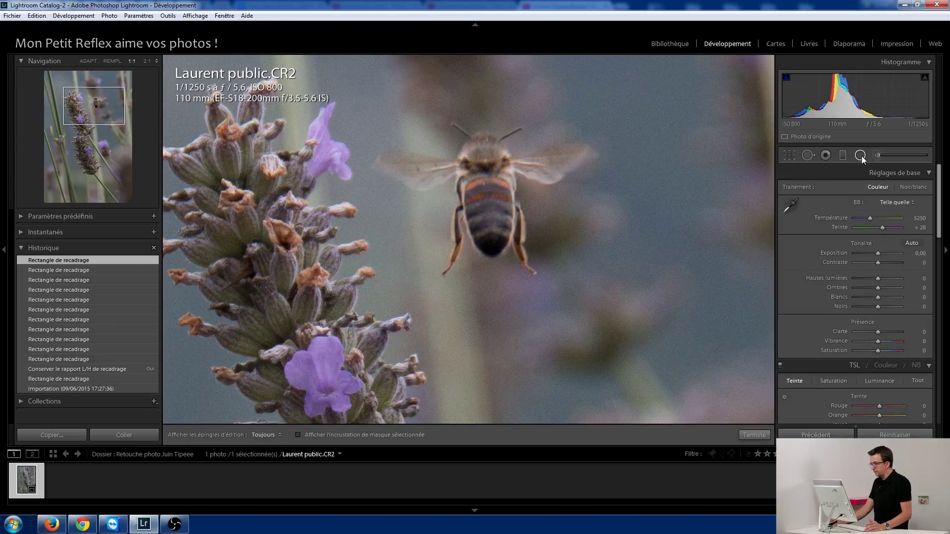
pyautogui.moveTo(422, 138); pyautogui.dragTo(513, 234)
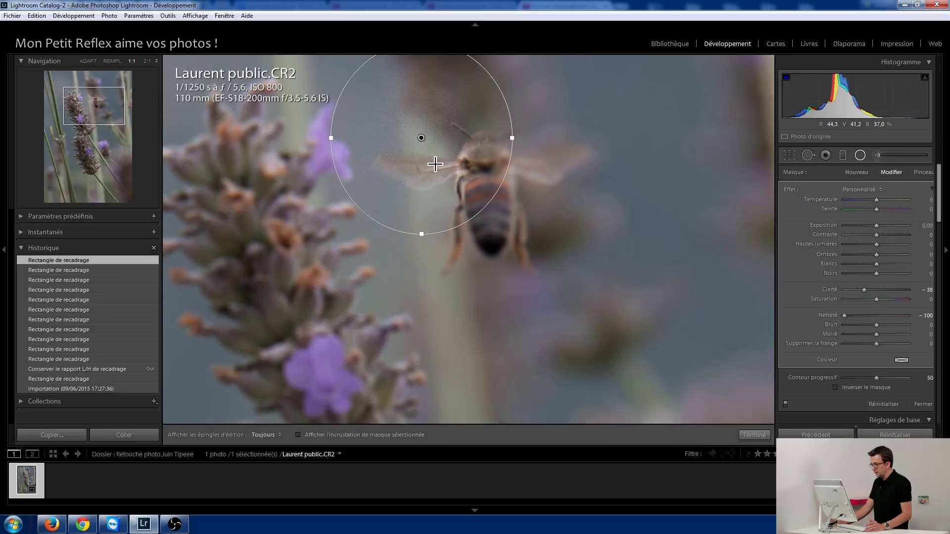
pyautogui.moveTo(419, 142); pyautogui.dragTo(494, 198)
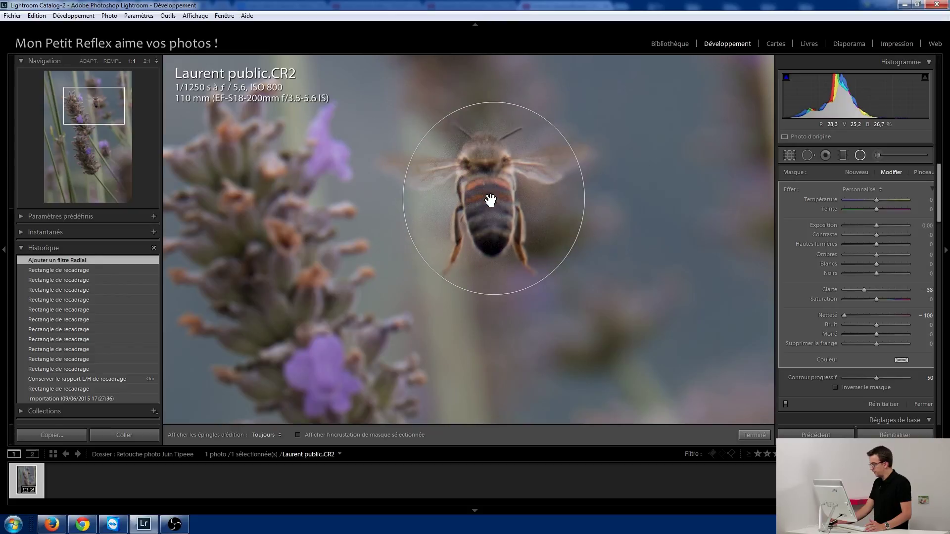
# Reset the radial filter, invert its mask, and set sharpness 47 and clarity 30
pyautogui.doubleClick(788, 188)
pyautogui.click(836, 387)
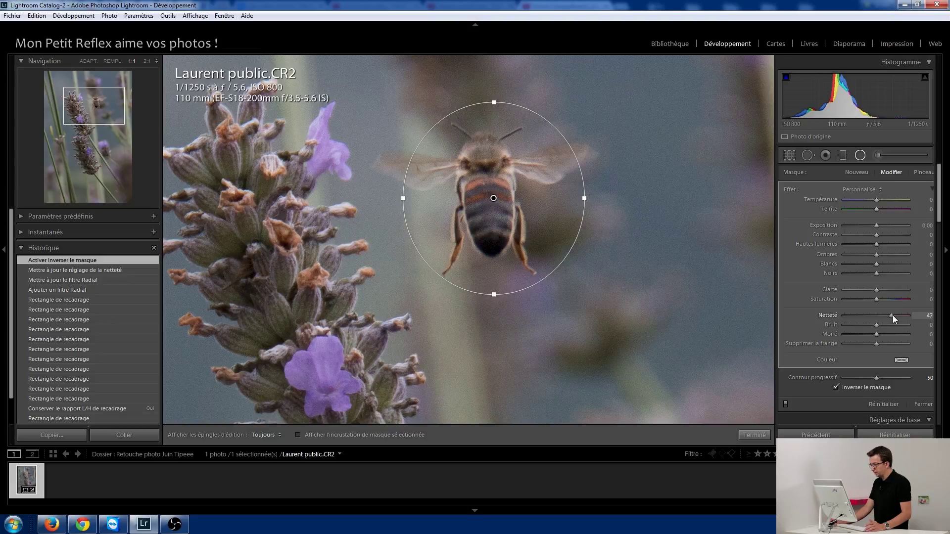
pyautogui.moveTo(893, 316); pyautogui.dragTo(893, 315)
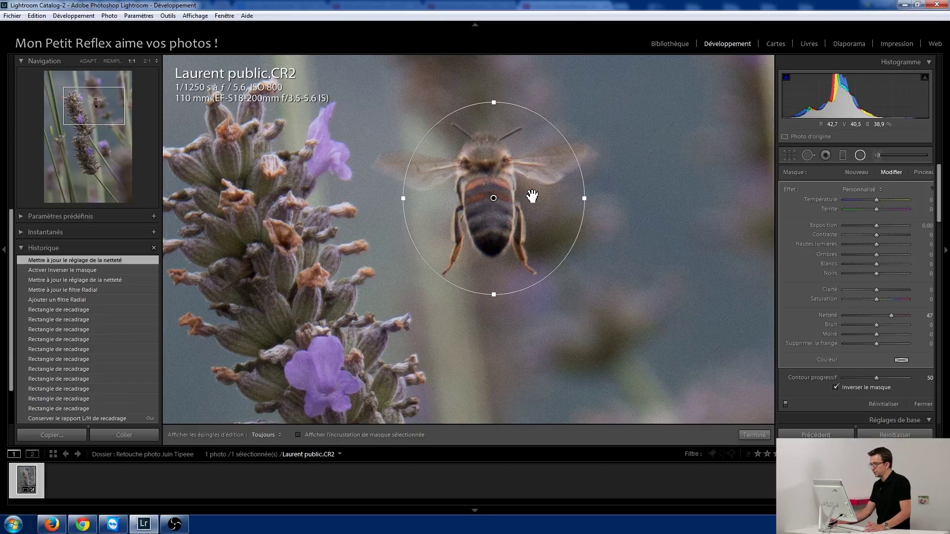
pyautogui.moveTo(497, 202); pyautogui.dragTo(491, 203)
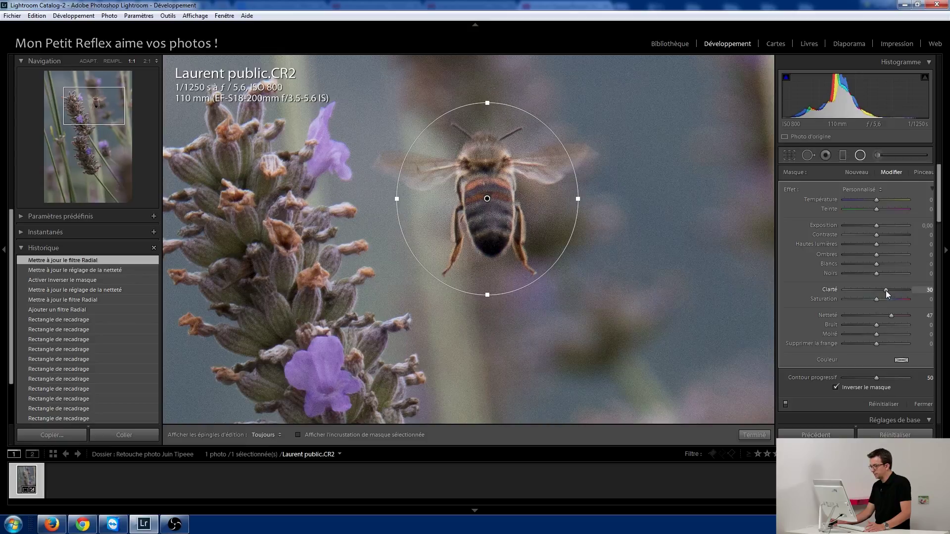
pyautogui.moveTo(885, 290); pyautogui.dragTo(886, 290)
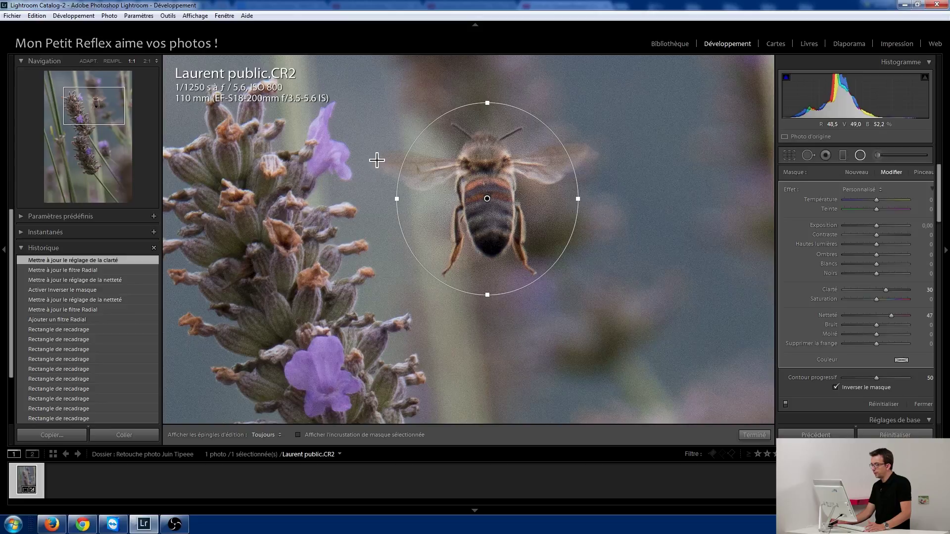
# Close the radial filter and prepare an Adjustment Brush with raised clarity and smaller size
pyautogui.click(860, 157)
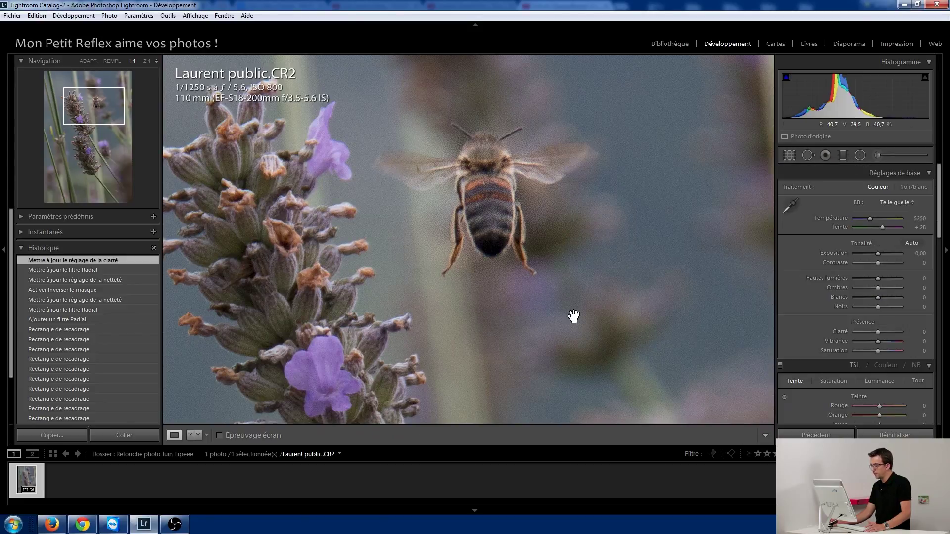
pyautogui.moveTo(495, 314); pyautogui.dragTo(582, 325)
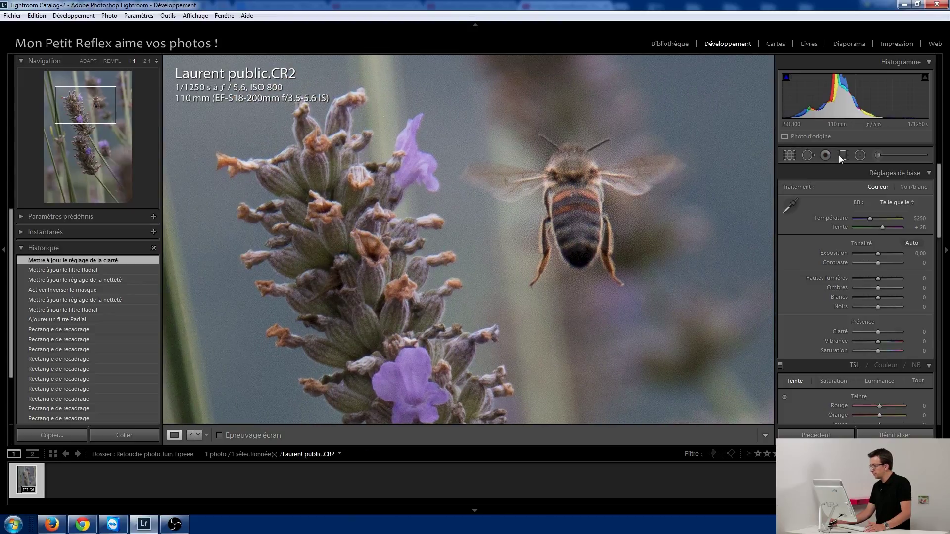
pyautogui.click(518, 314)
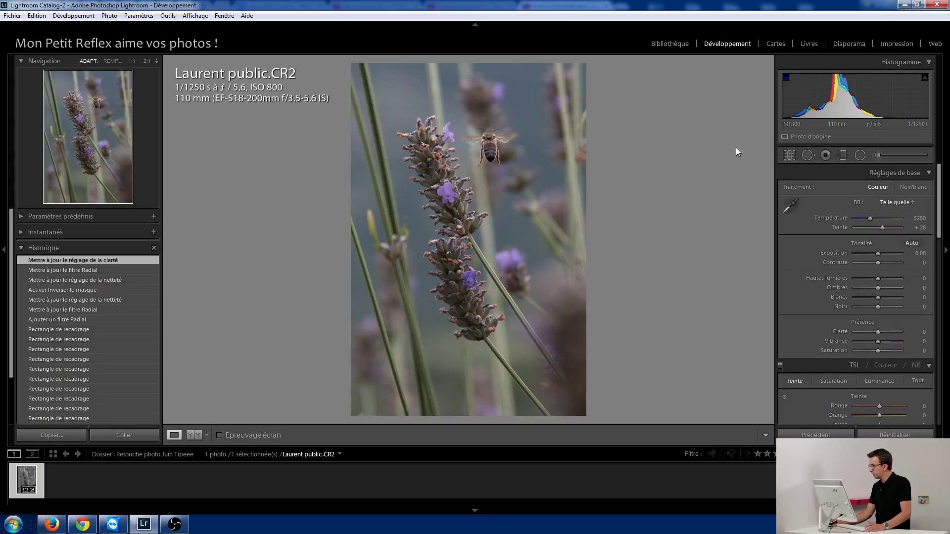
pyautogui.click(884, 156)
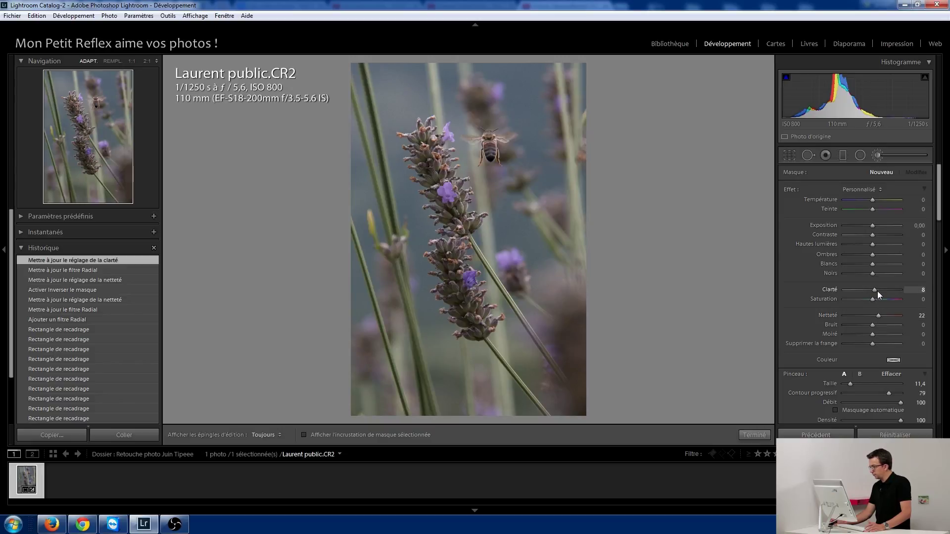
pyautogui.moveTo(878, 290); pyautogui.dragTo(880, 290)
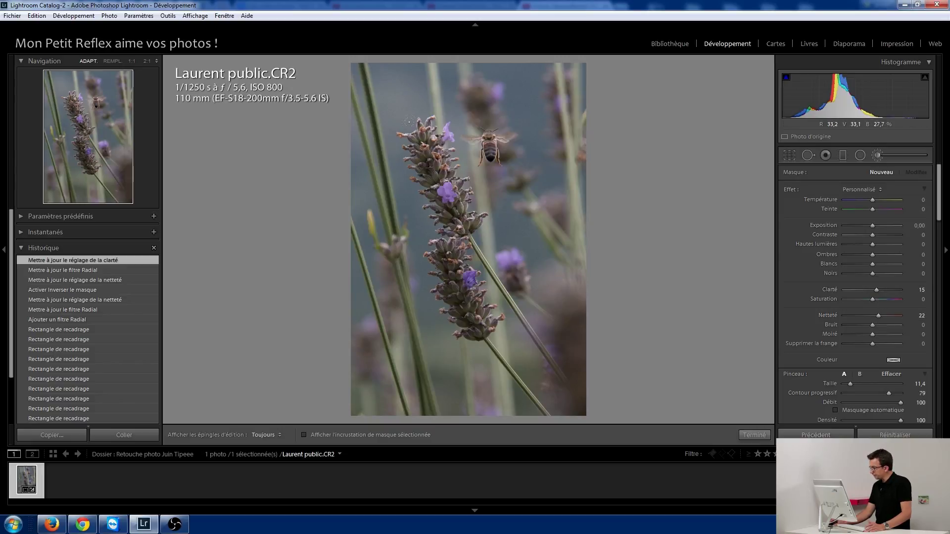
pyautogui.moveTo(851, 384); pyautogui.dragTo(848, 384)
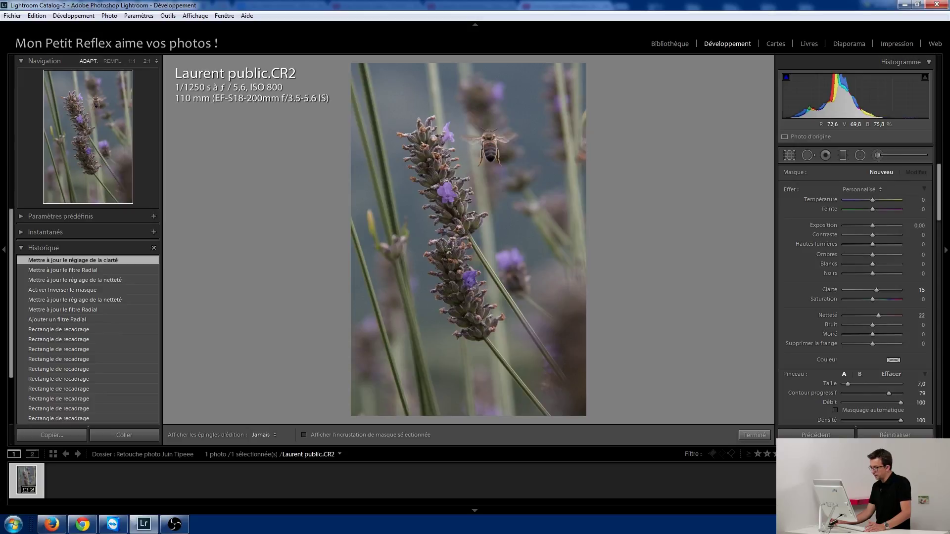
# Paint the brush adjustment over the lavender flower spike and down its stem
pyautogui.moveTo(433, 137); pyautogui.dragTo(448, 228)
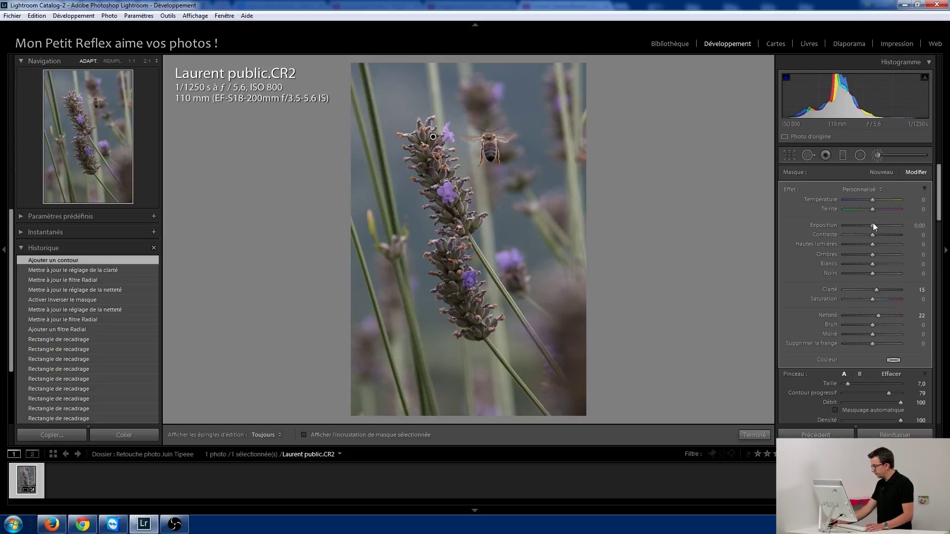
pyautogui.moveTo(847, 384); pyautogui.dragTo(845, 385)
pyautogui.press('h')
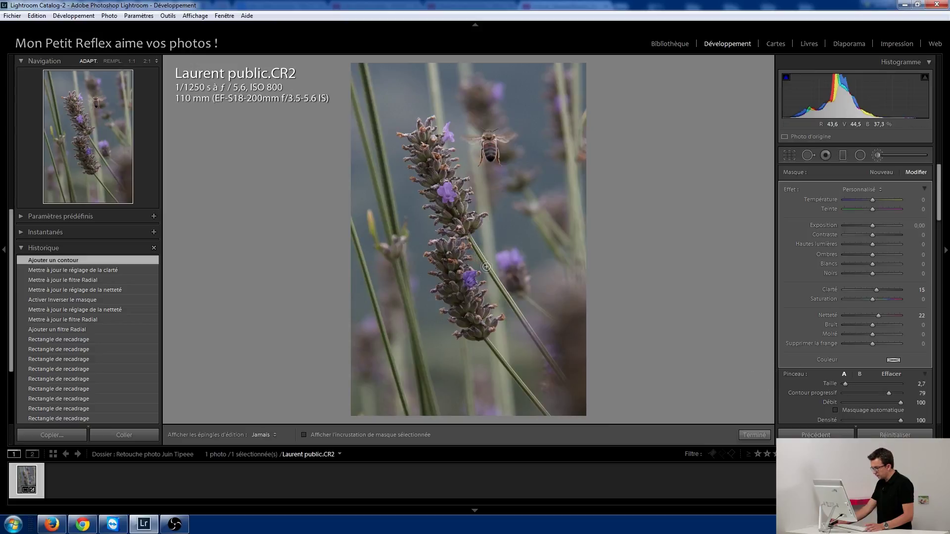
pyautogui.moveTo(492, 273)
pyautogui.mouseDown()
pyautogui.moveTo(518, 353)
pyautogui.moveTo(505, 363)
pyautogui.mouseUp()
pyautogui.press('h')
pyautogui.press('h')
pyautogui.moveTo(517, 380); pyautogui.dragTo(551, 417)
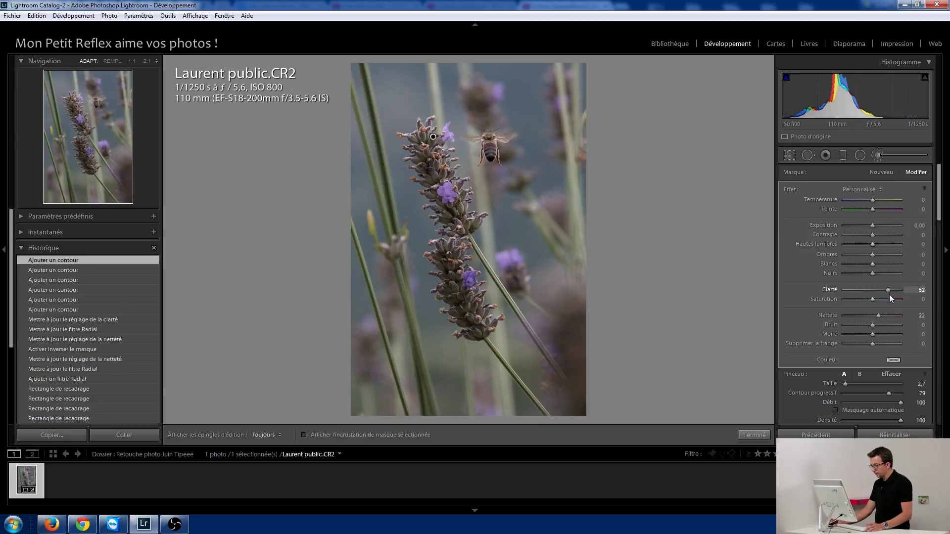
# Tune the brush mask to clarity 26, slight exposure lift, whites 13 and blacks −10
pyautogui.moveTo(892, 296); pyautogui.dragTo(883, 296)
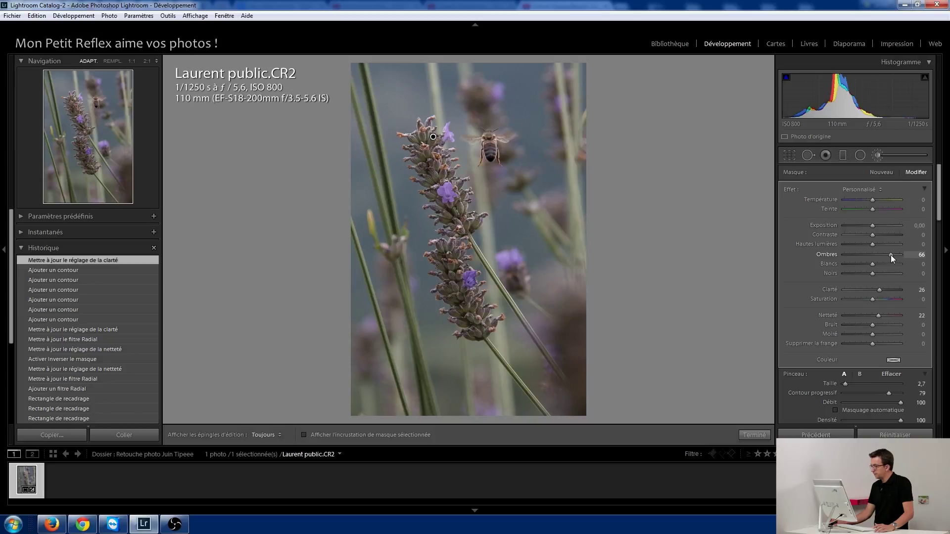
pyautogui.moveTo(877, 226); pyautogui.dragTo(879, 226)
pyautogui.moveTo(879, 226); pyautogui.dragTo(875, 226)
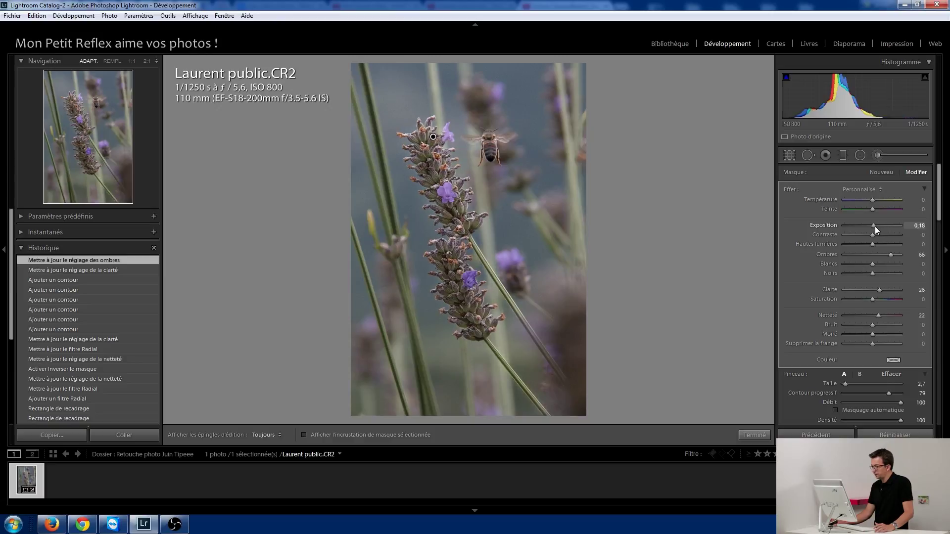
pyautogui.moveTo(875, 226); pyautogui.dragTo(874, 226)
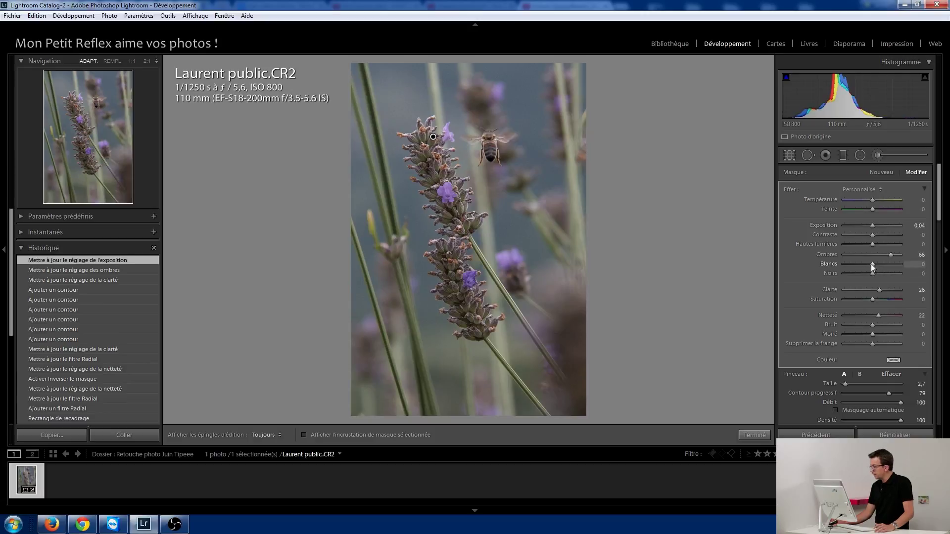
pyautogui.moveTo(873, 264); pyautogui.dragTo(877, 263)
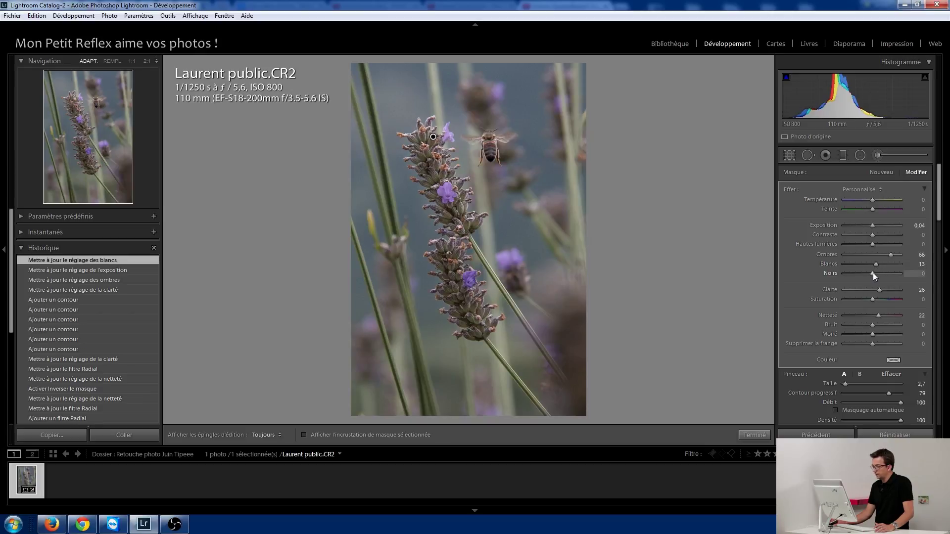
pyautogui.moveTo(873, 273); pyautogui.dragTo(866, 274)
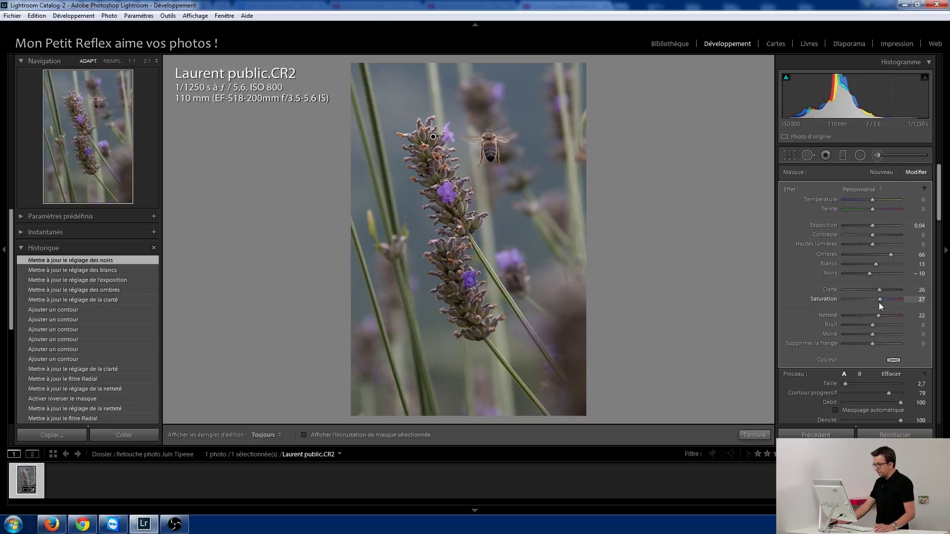
# Give the lavender brush mask saturation 27, temperature 0 and tint −13
pyautogui.click(879, 303)
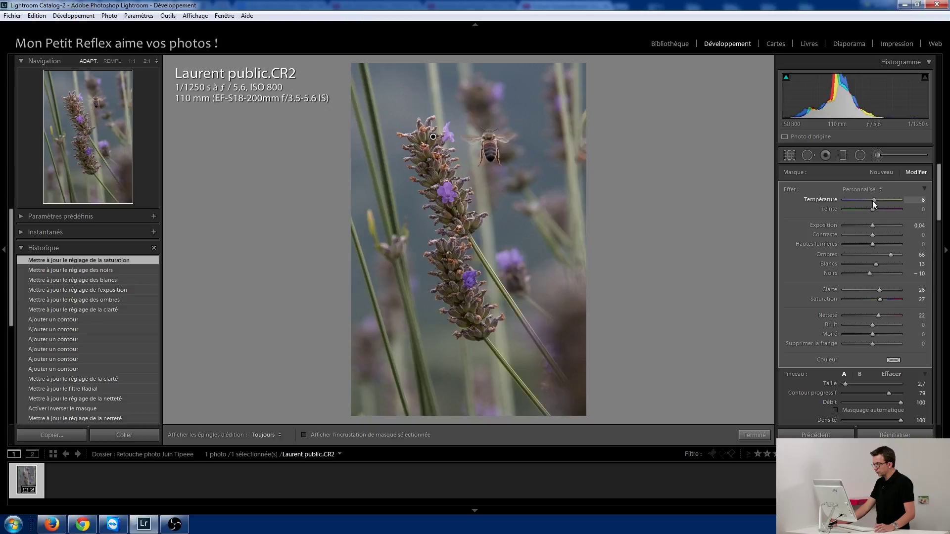
pyautogui.moveTo(875, 200); pyautogui.dragTo(871, 200)
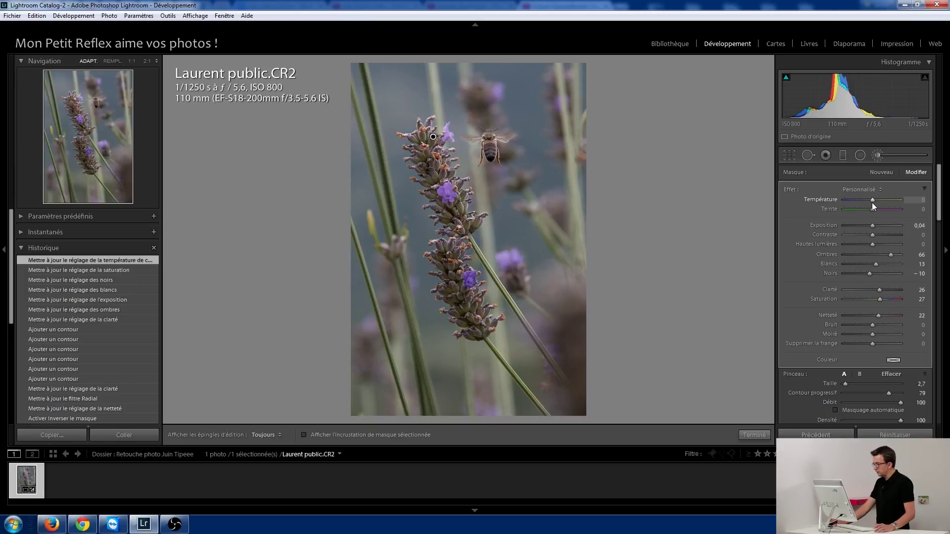
pyautogui.moveTo(876, 207); pyautogui.dragTo(870, 210)
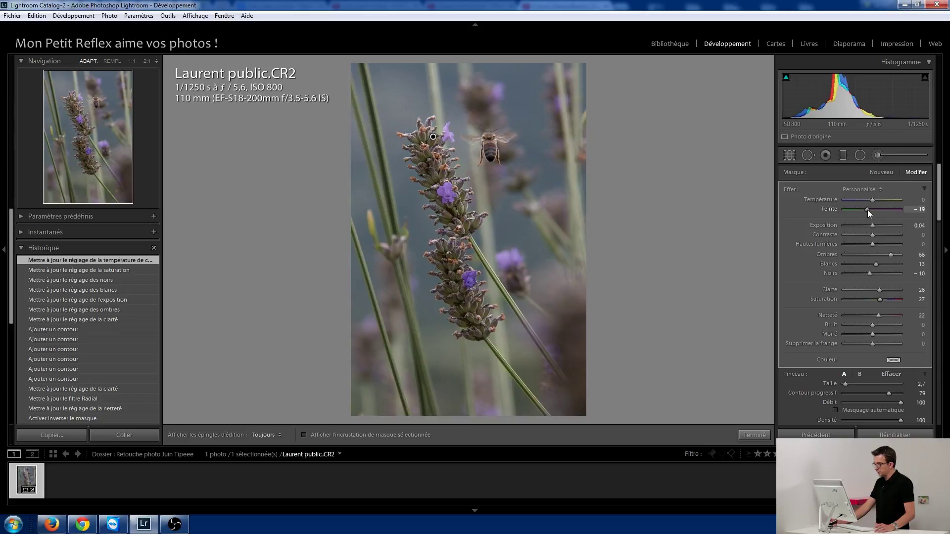
pyautogui.moveTo(868, 210); pyautogui.dragTo(860, 208)
pyautogui.moveTo(869, 209); pyautogui.dragTo(869, 209)
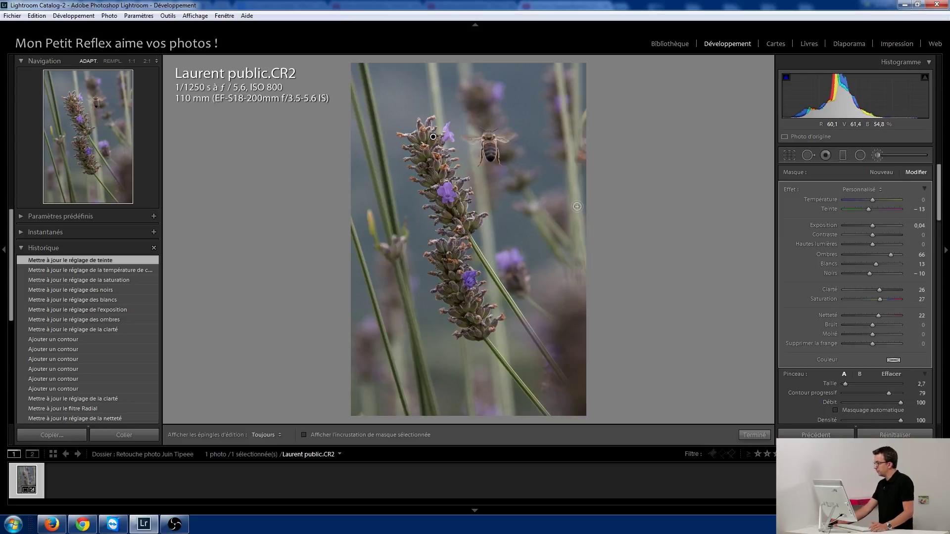
# Close the brush and toggle Before/After to compare the edit with the original
pyautogui.click(876, 156)
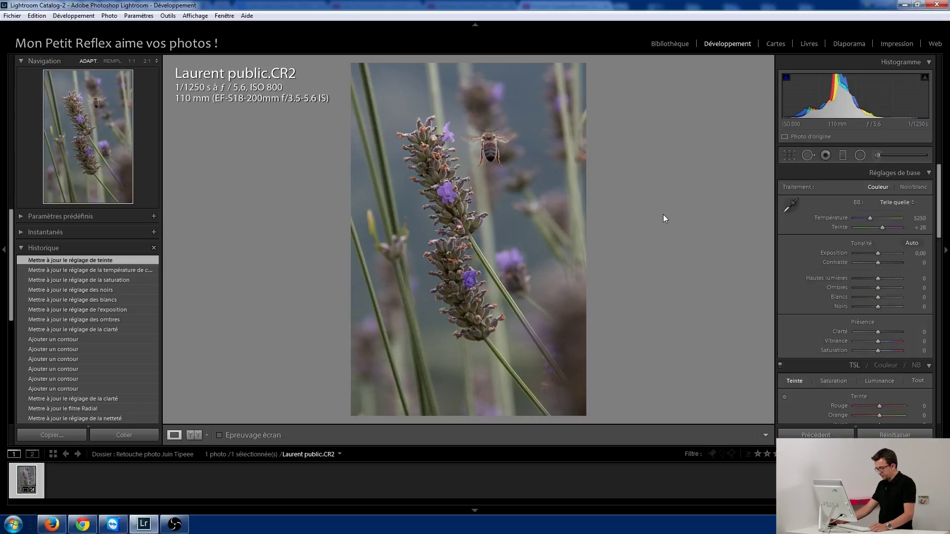
pyautogui.press('\\')
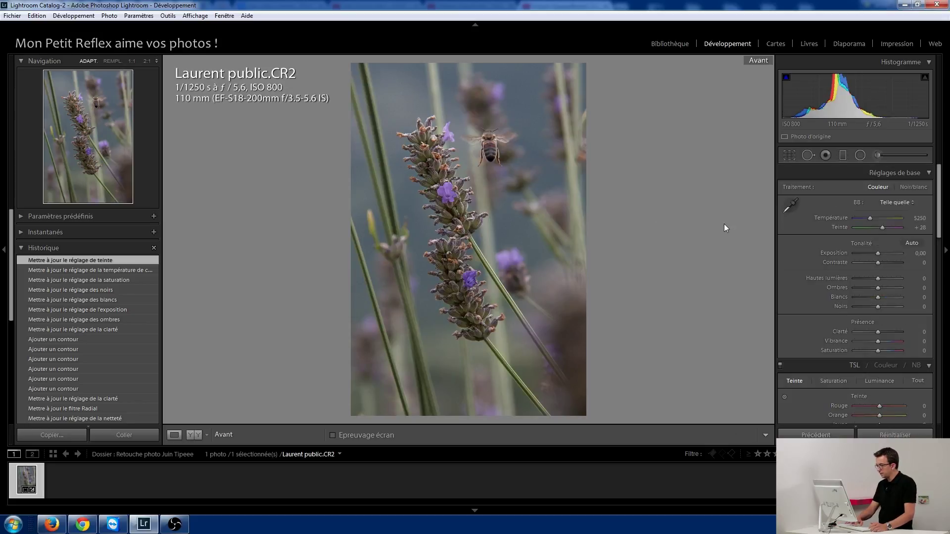
pyautogui.press('\\')
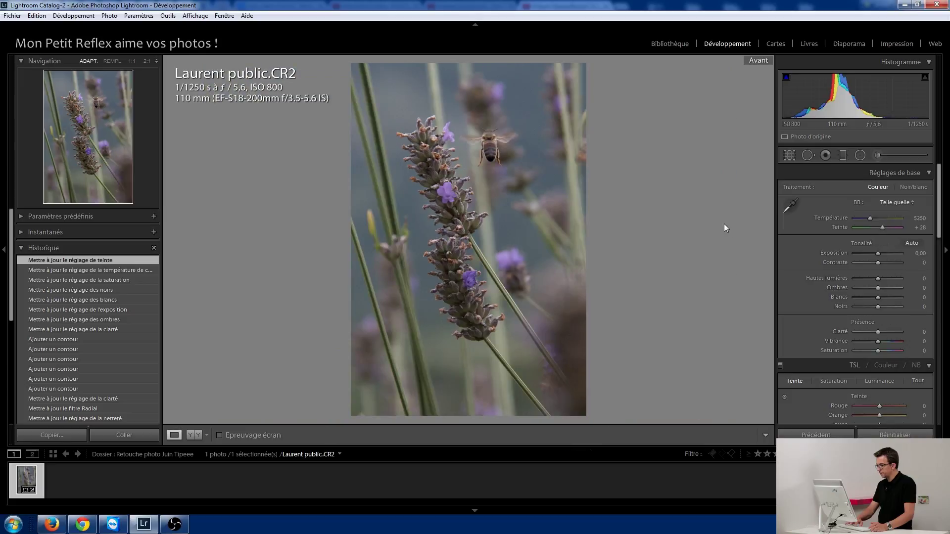
pyautogui.press('\\')
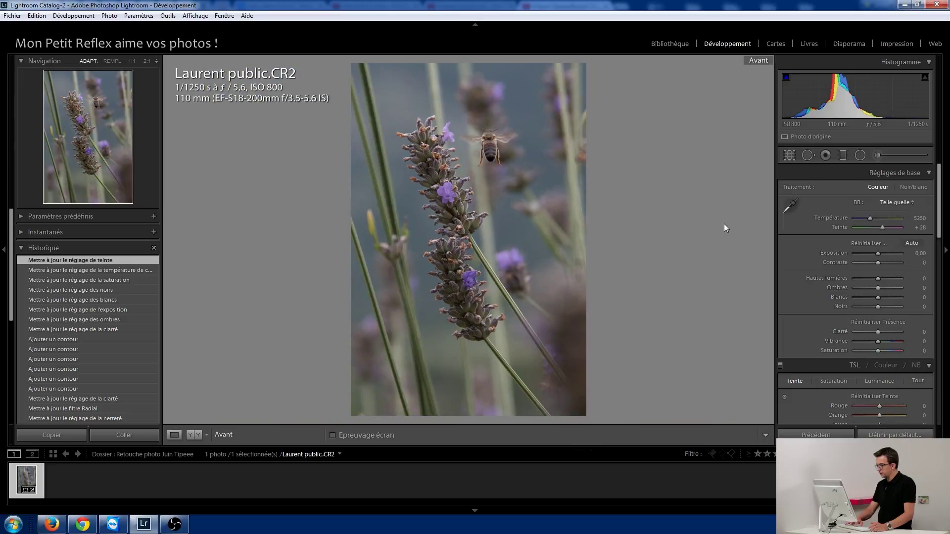
pyautogui.press('\\')
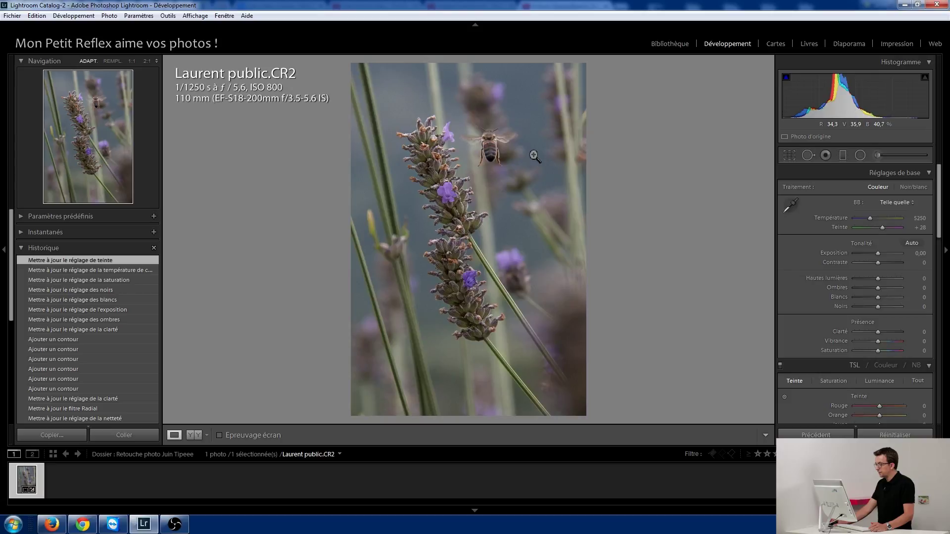
# Inspect detail at 1:1, return to fit view, and start a new Adjustment Brush
pyautogui.click(395, 89)
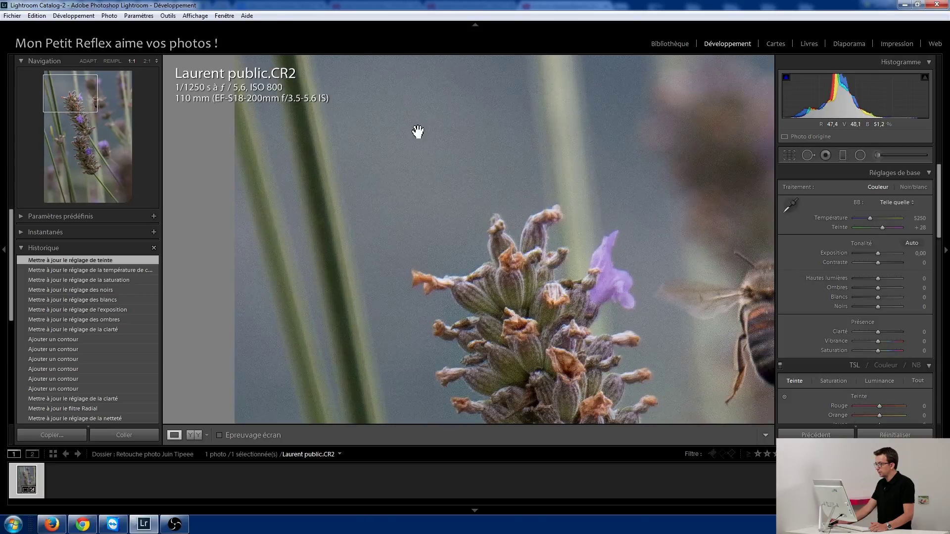
pyautogui.click(394, 145)
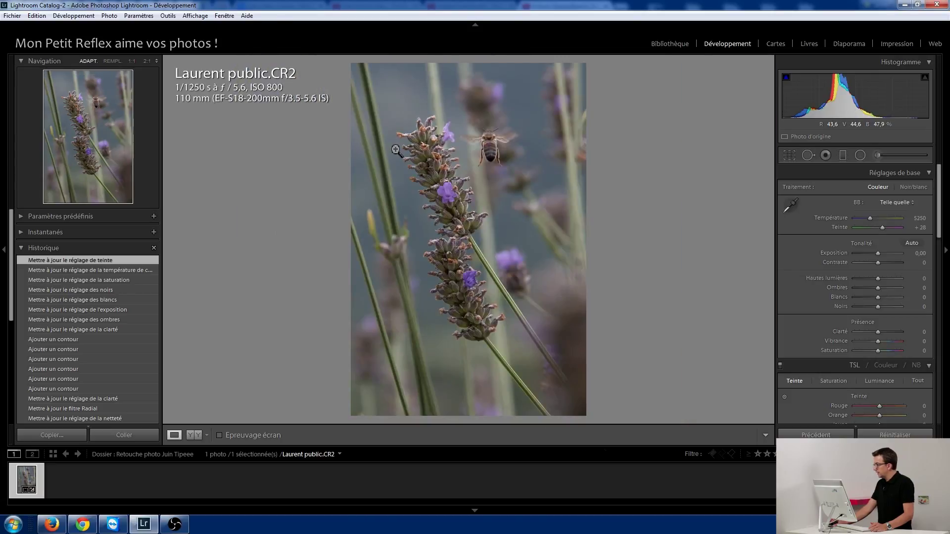
pyautogui.click(886, 158)
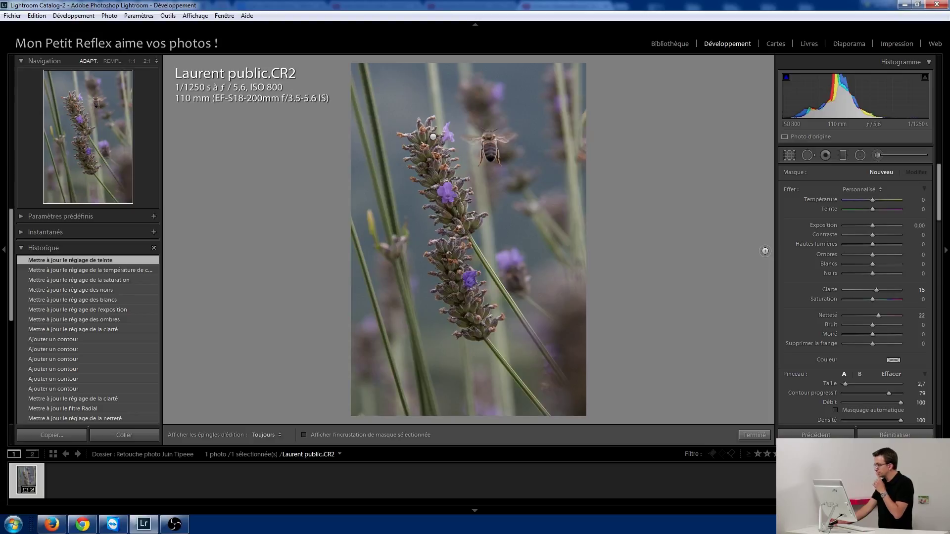
# Zero the new brush's clarity and sharpness, show the mask overlay, and enlarge the brush
pyautogui.doubleClick(876, 292)
pyautogui.doubleClick(878, 317)
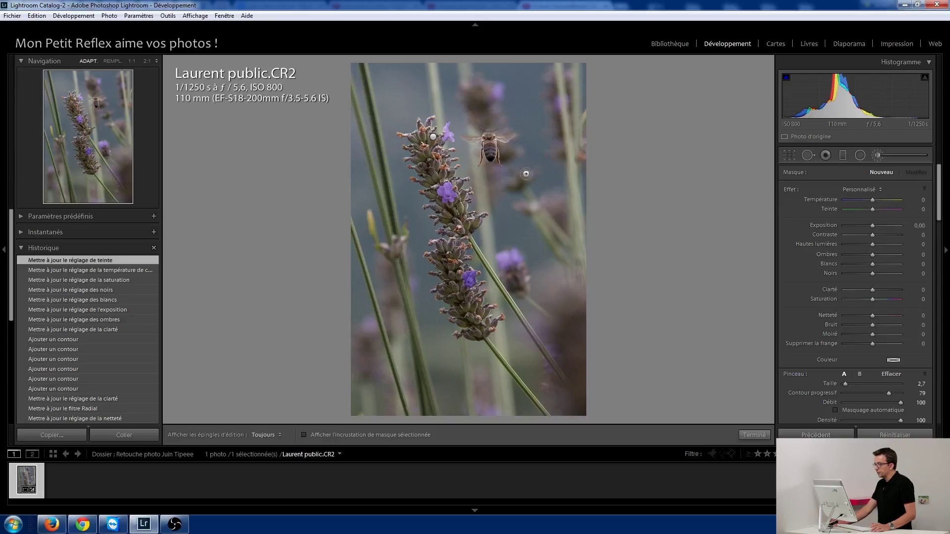
pyautogui.click(304, 435)
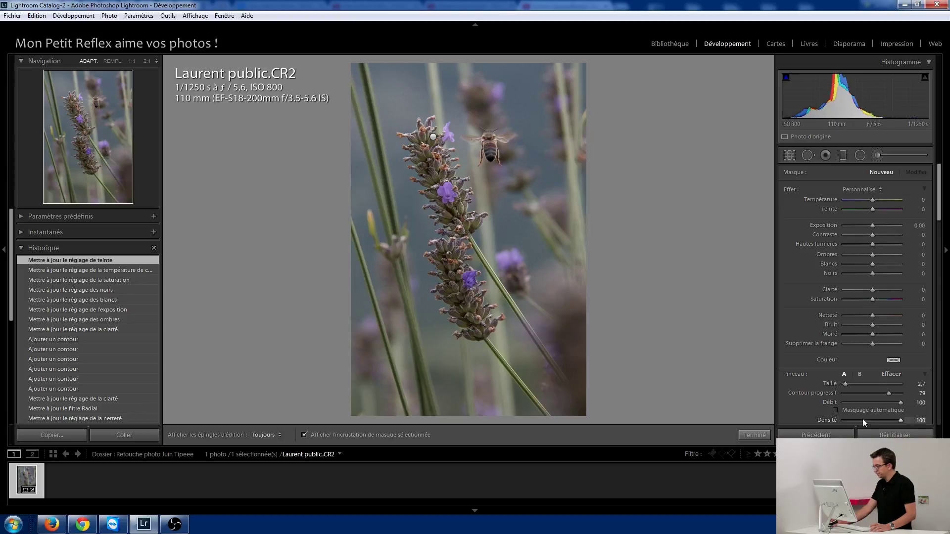
pyautogui.moveTo(846, 384); pyautogui.dragTo(853, 385)
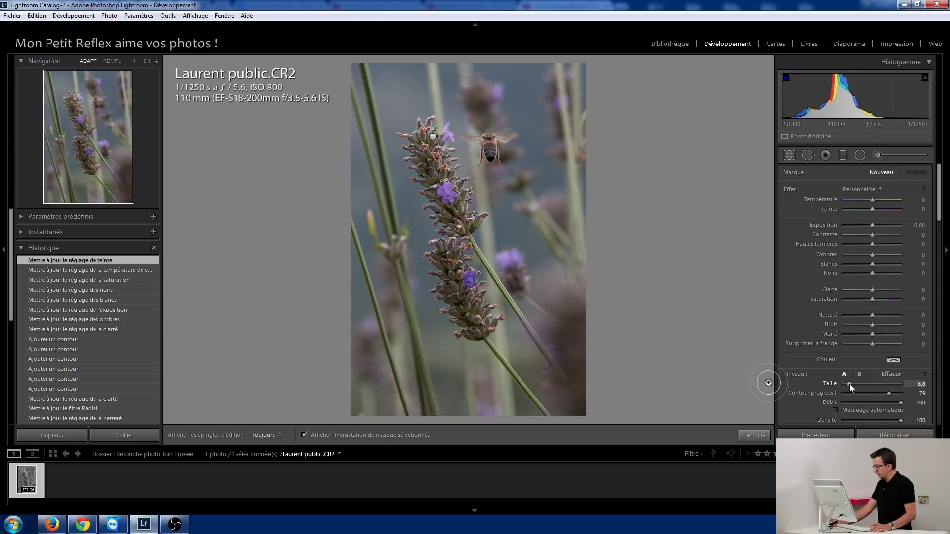
pyautogui.press('h')
# Paint the mask over the top, right, lower-left and left background around the stalk
pyautogui.moveTo(388, 70); pyautogui.dragTo(345, 42)
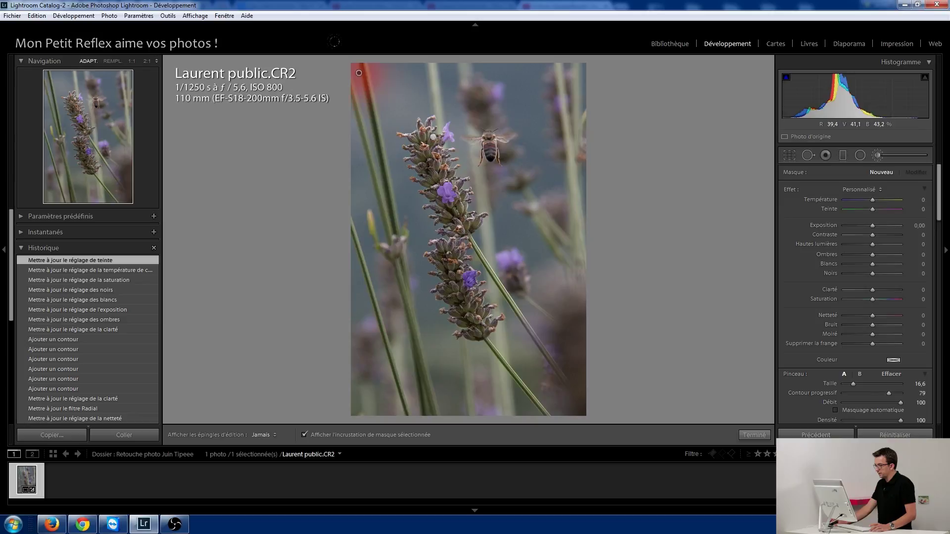
pyautogui.moveTo(419, 41)
pyautogui.mouseDown()
pyautogui.moveTo(534, 144)
pyautogui.moveTo(521, 194)
pyautogui.moveTo(569, 342)
pyautogui.mouseUp()
pyautogui.press('h')
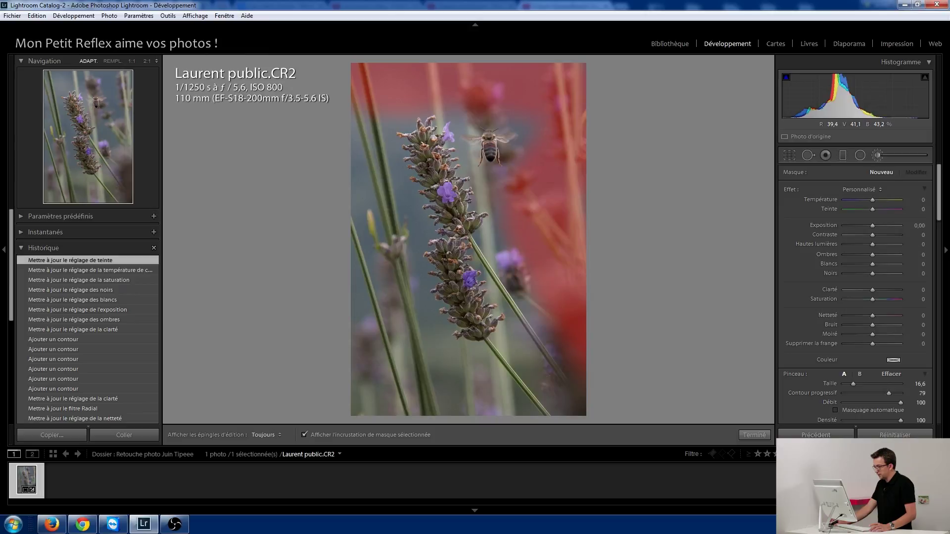
pyautogui.press('h')
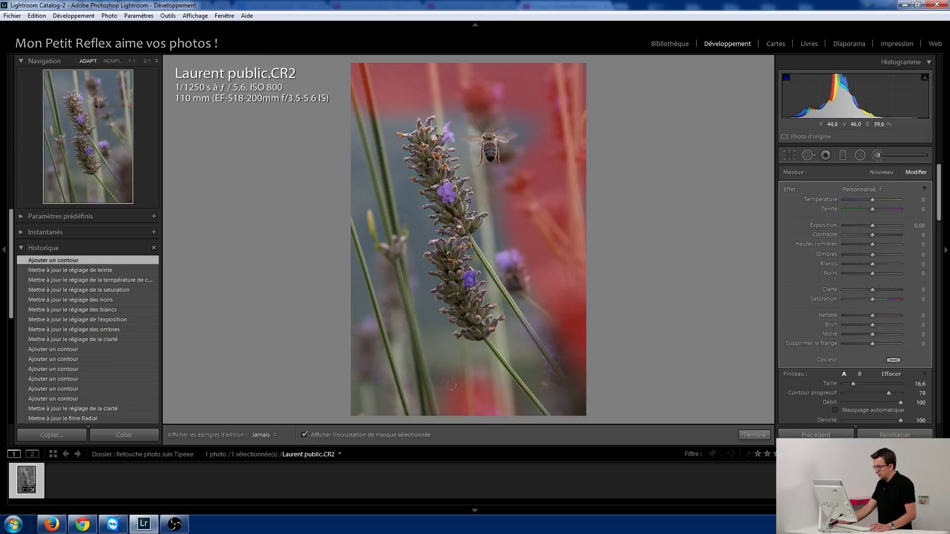
pyautogui.moveTo(400, 351); pyautogui.dragTo(343, 362)
pyautogui.moveTo(336, 319); pyautogui.dragTo(311, 133)
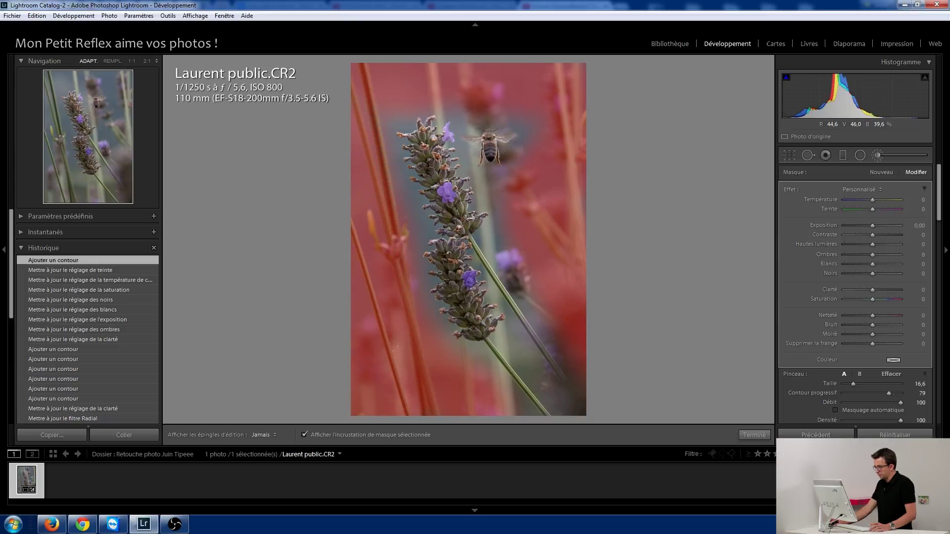
pyautogui.moveTo(329, 87)
pyautogui.mouseDown()
pyautogui.moveTo(359, 73)
pyautogui.moveTo(433, 136)
pyautogui.mouseUp()
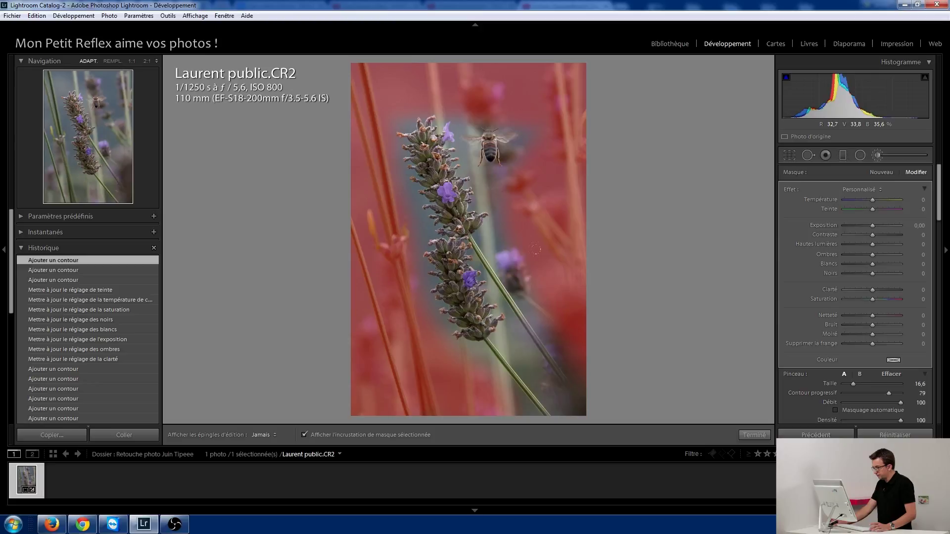
pyautogui.moveTo(559, 282); pyautogui.dragTo(555, 307)
pyautogui.press('h')
pyautogui.moveTo(854, 387); pyautogui.dragTo(849, 387)
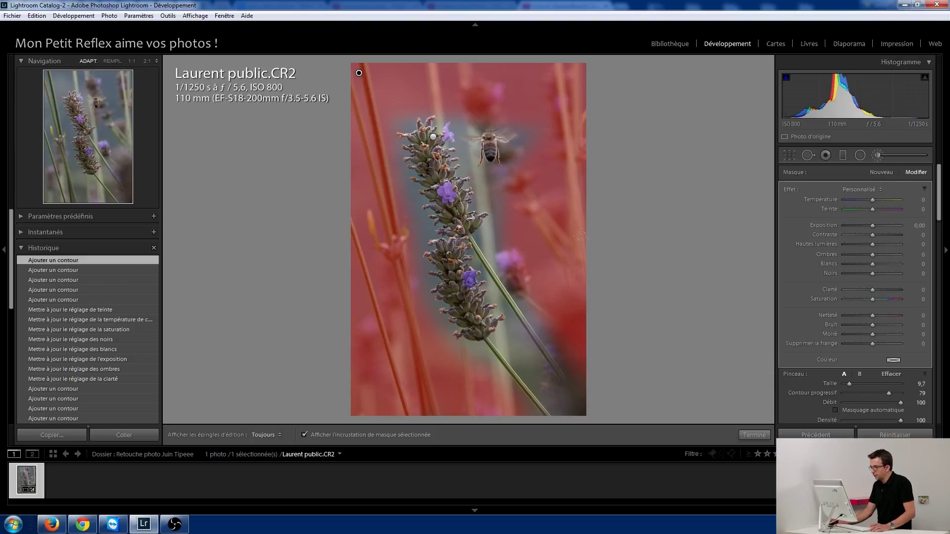
# Dab more background into the mask near the stalk and upper right
pyautogui.press('h')
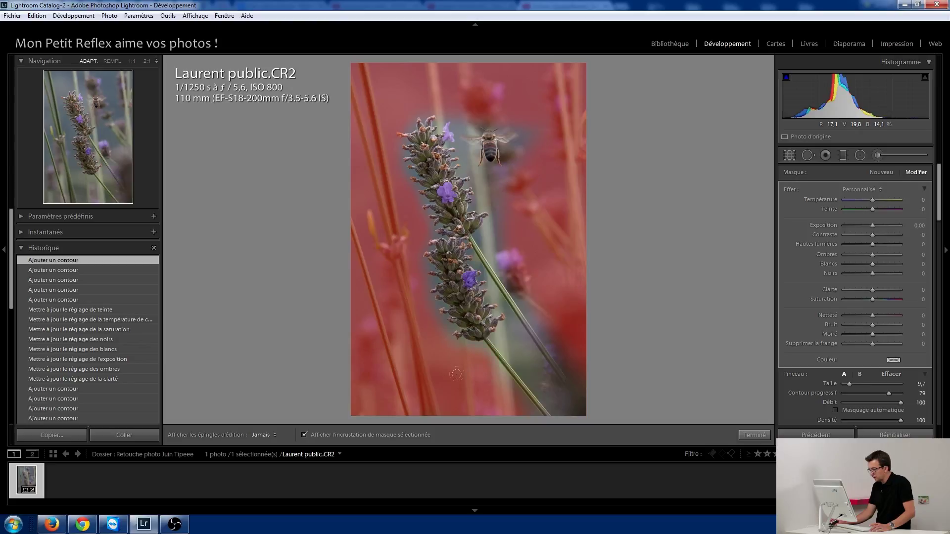
pyautogui.click(492, 406)
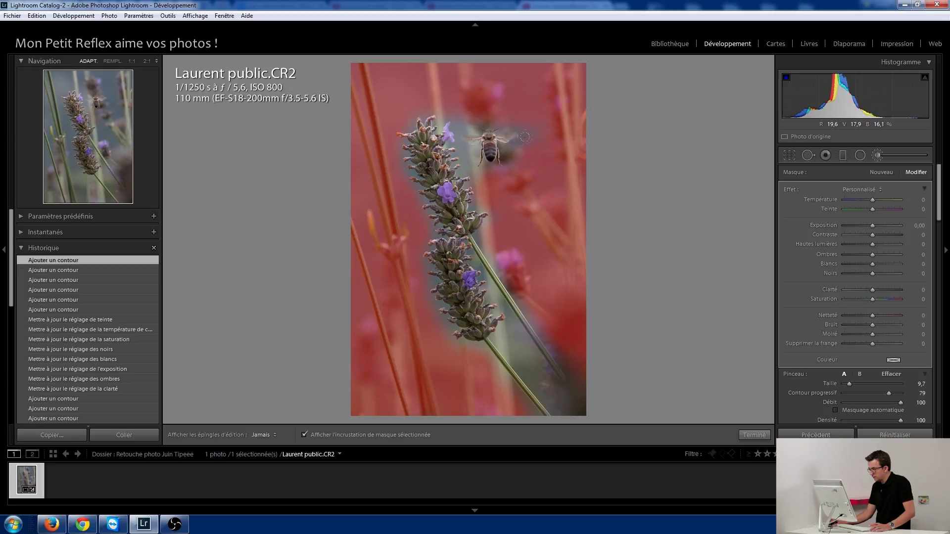
pyautogui.press('h')
pyautogui.click(562, 122)
# Shrink the brush to 5,3, paint along the stem edges, and view the flower top at 1:1
pyautogui.moveTo(848, 385); pyautogui.dragTo(846, 387)
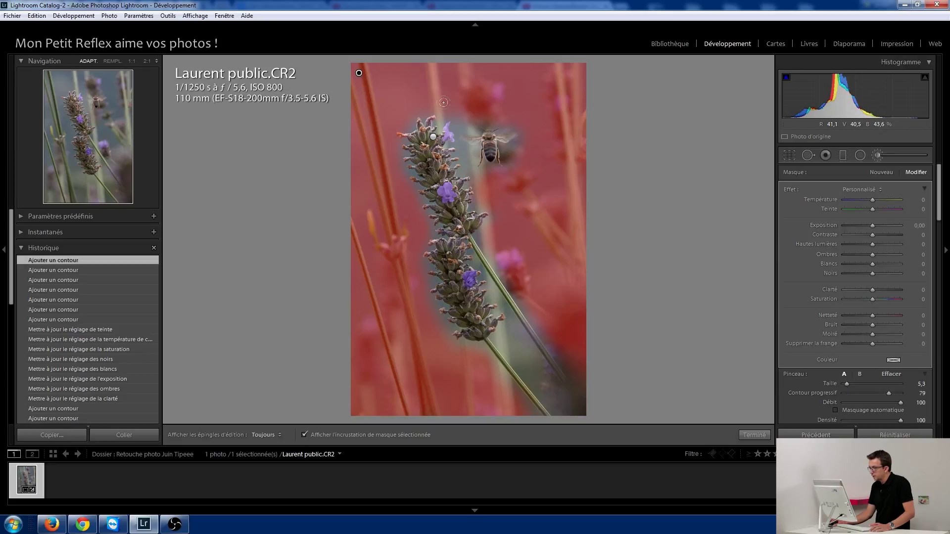
pyautogui.click(458, 109)
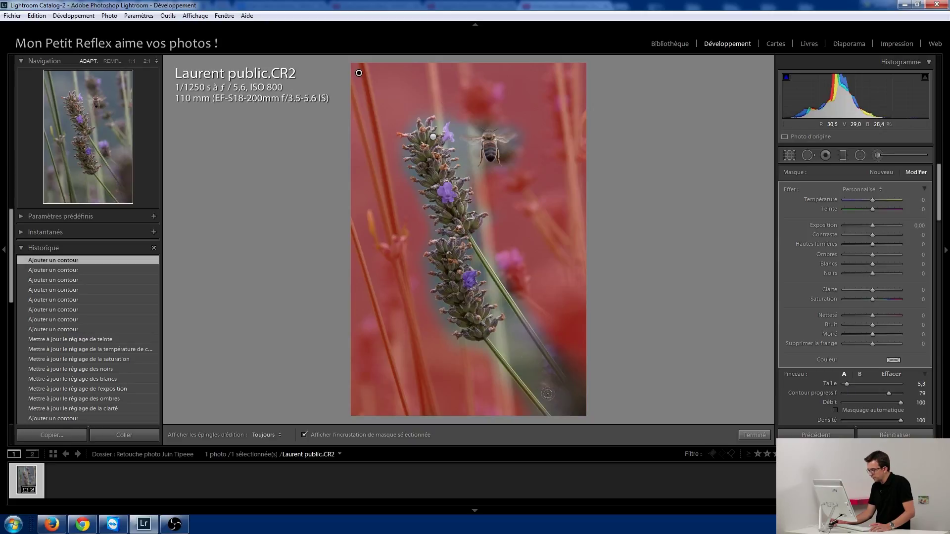
pyautogui.press('h')
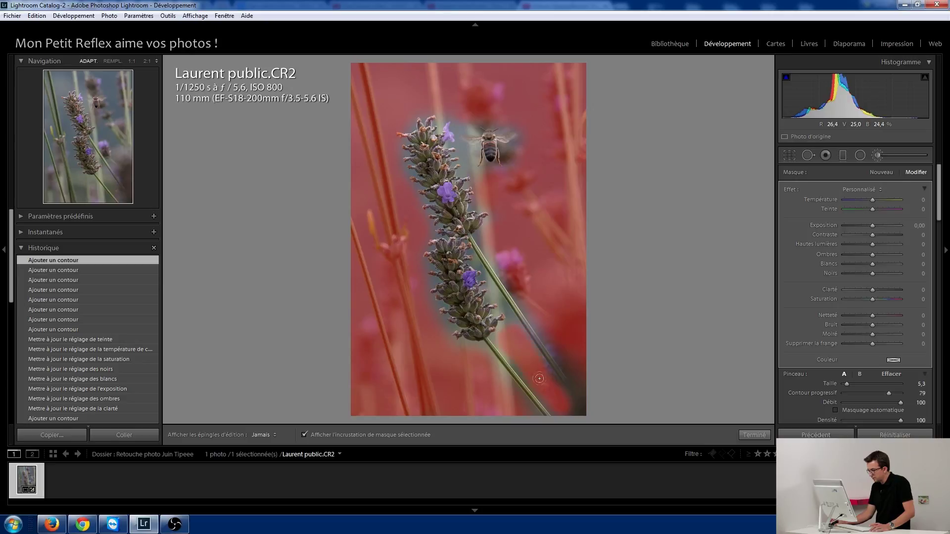
pyautogui.moveTo(578, 420); pyautogui.dragTo(599, 384)
pyautogui.press('h')
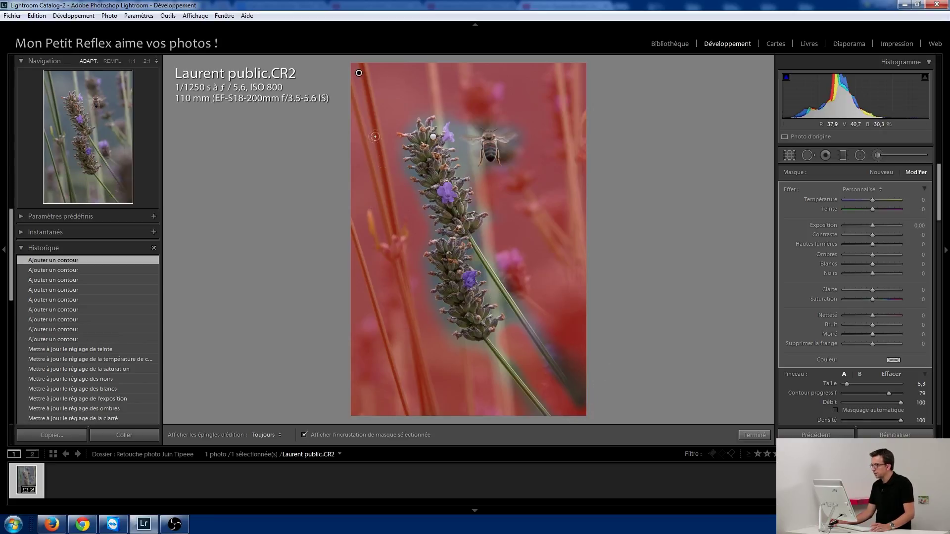
pyautogui.click(132, 62)
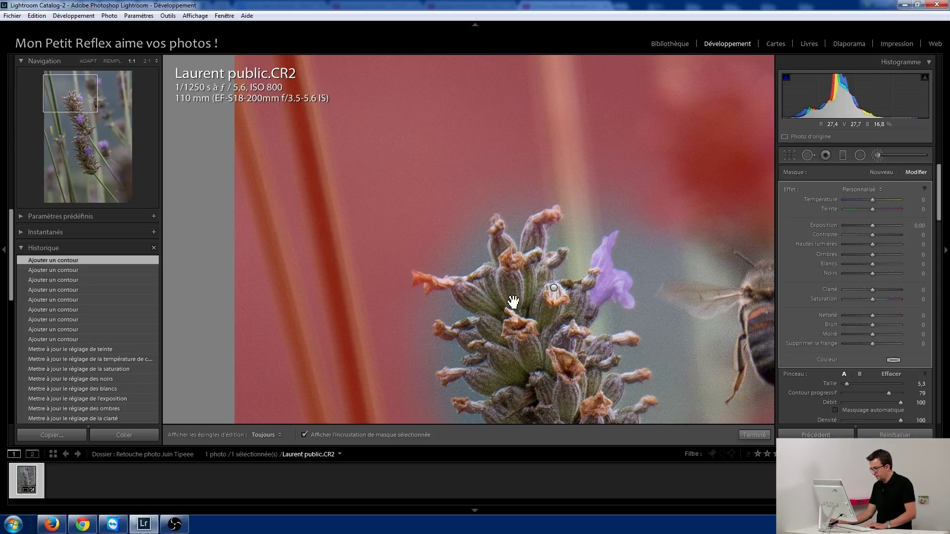
# Discard a stray mask stroke that spilled onto the lavender flower tip
pyautogui.press('h')
pyautogui.moveTo(492, 268); pyautogui.dragTo(510, 292)
pyautogui.press('h')
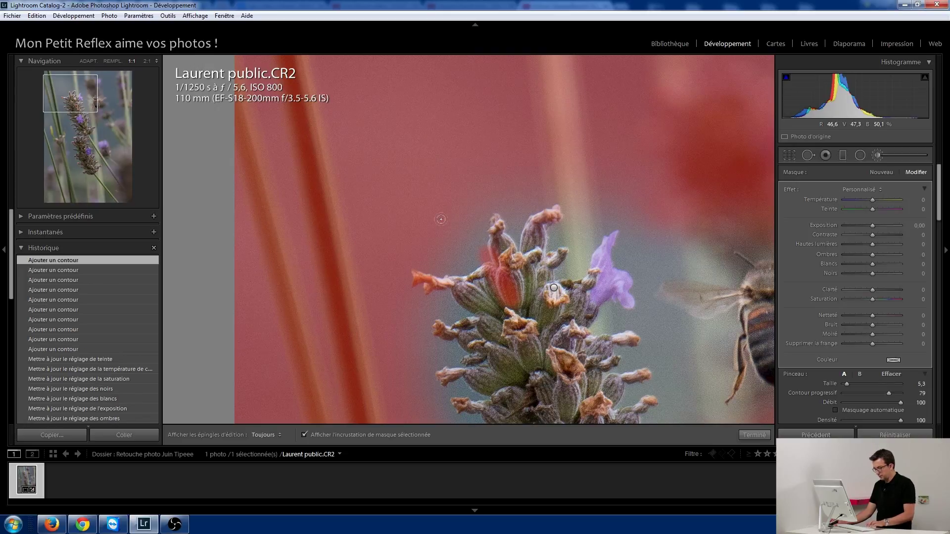
pyautogui.hotkey('ctrl', 'z')
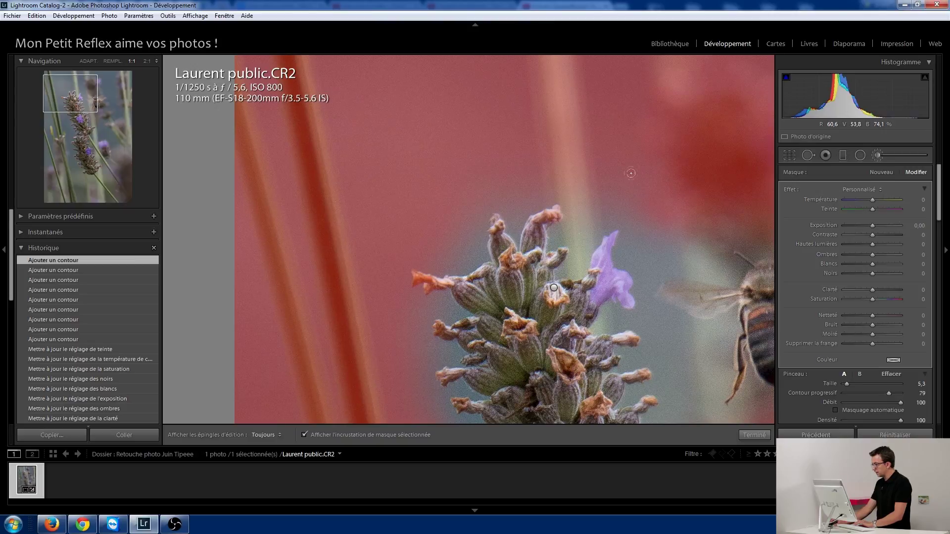
# Set the mask brush to flow 22 and size 7.9, framing the bee beside the flower
pyautogui.scroll(-2, 941, 193)
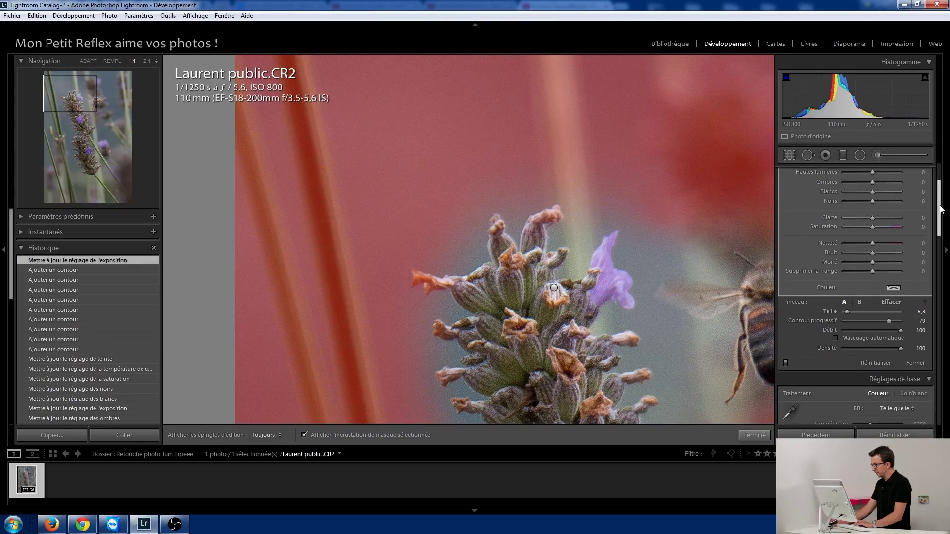
pyautogui.scroll(2, 940, 193)
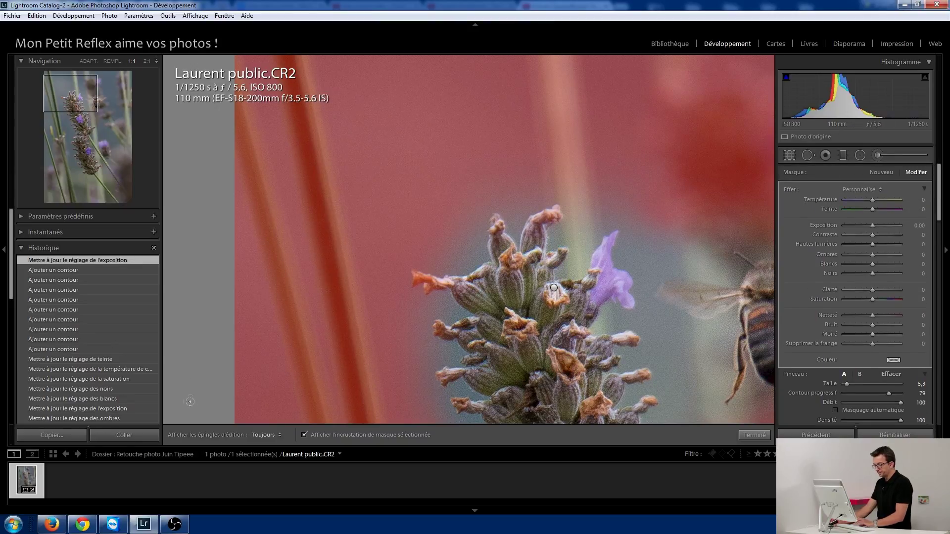
pyautogui.press('2')
pyautogui.press('2')
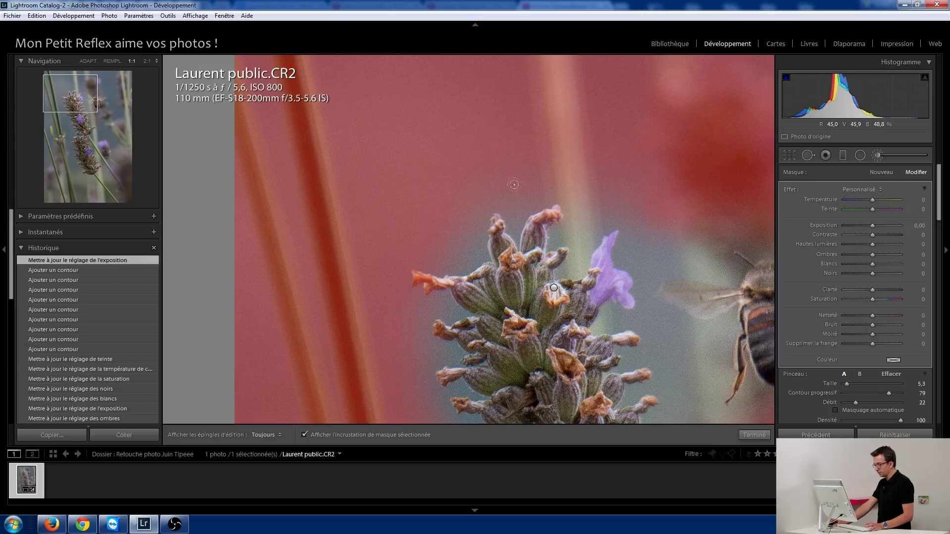
pyautogui.moveTo(76, 100)
pyautogui.mouseDown()
pyautogui.moveTo(81, 116)
pyautogui.moveTo(83, 106)
pyautogui.mouseUp()
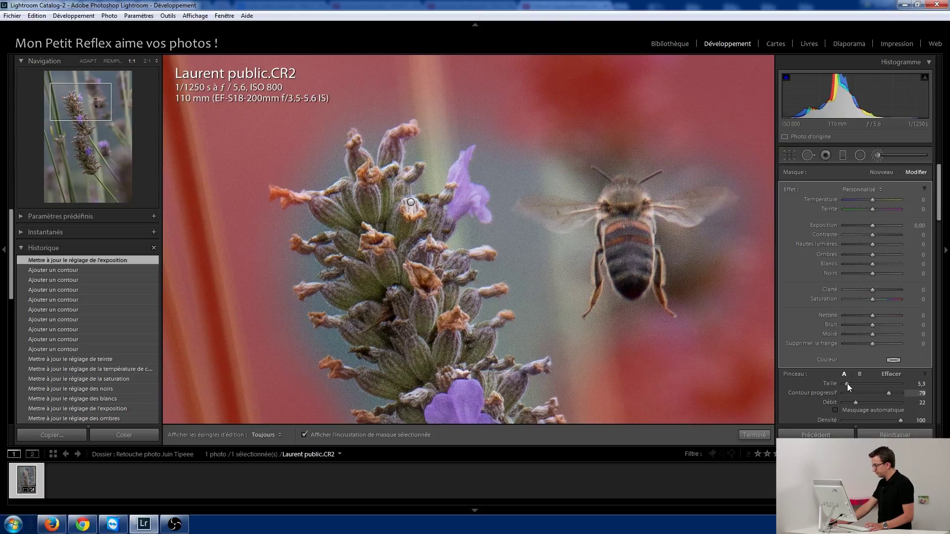
pyautogui.moveTo(848, 384); pyautogui.dragTo(848, 383)
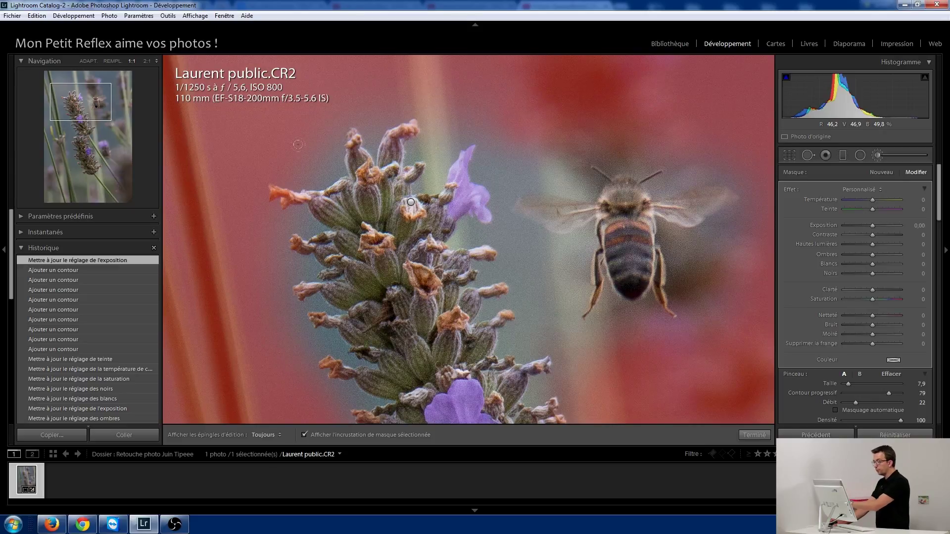
# Lightly mask the background around the flower tips and between flower and bee, undoing a bad stroke
pyautogui.press('h')
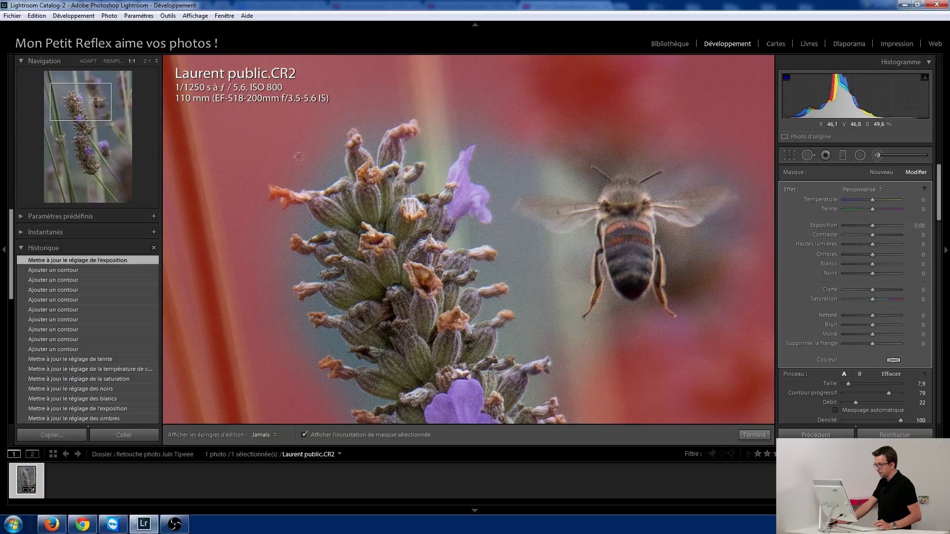
pyautogui.moveTo(303, 155); pyautogui.dragTo(396, 195)
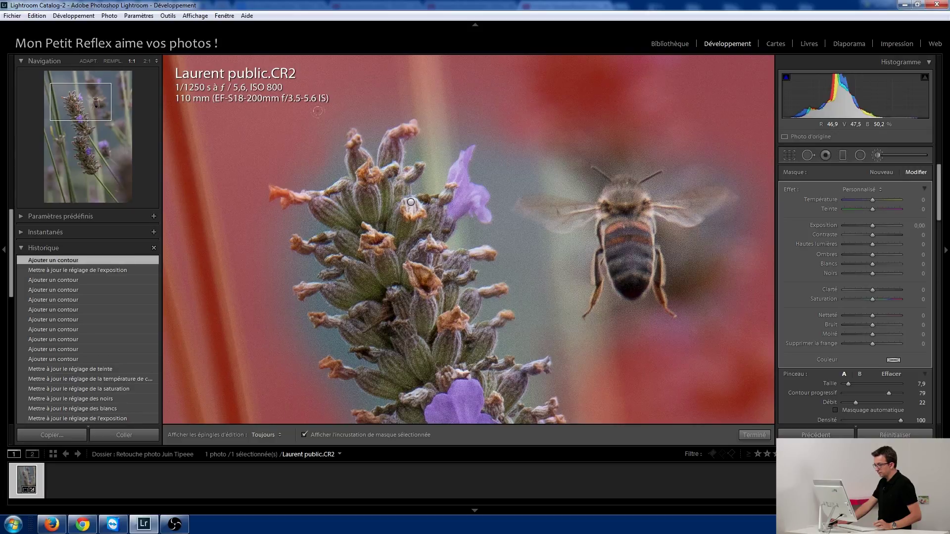
pyautogui.click(410, 202)
pyautogui.press('h')
pyautogui.press('h')
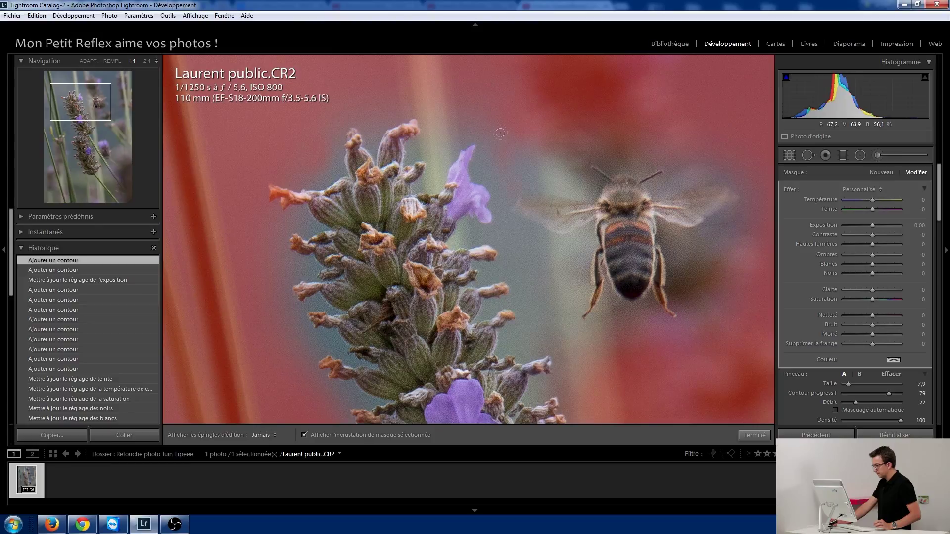
pyautogui.click(502, 142)
pyautogui.moveTo(855, 403); pyautogui.dragTo(905, 415)
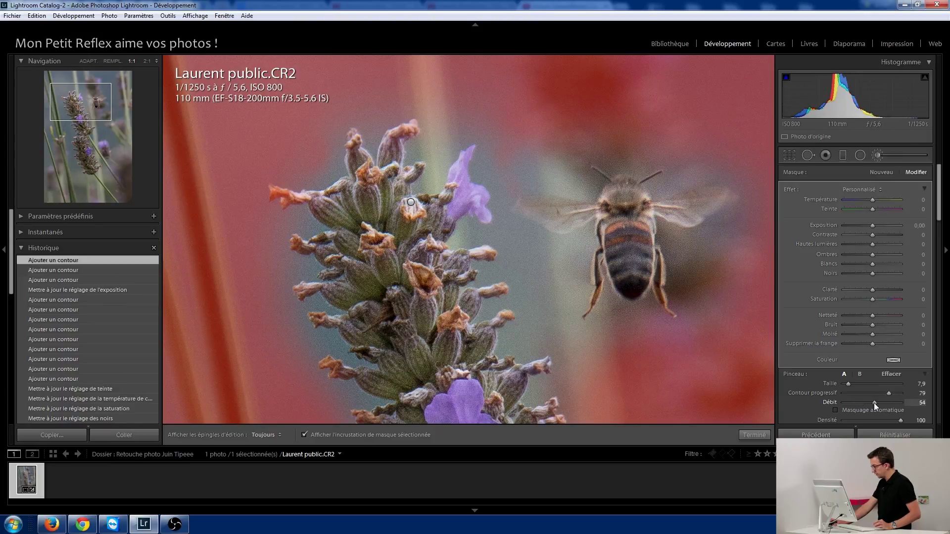
pyautogui.press('h')
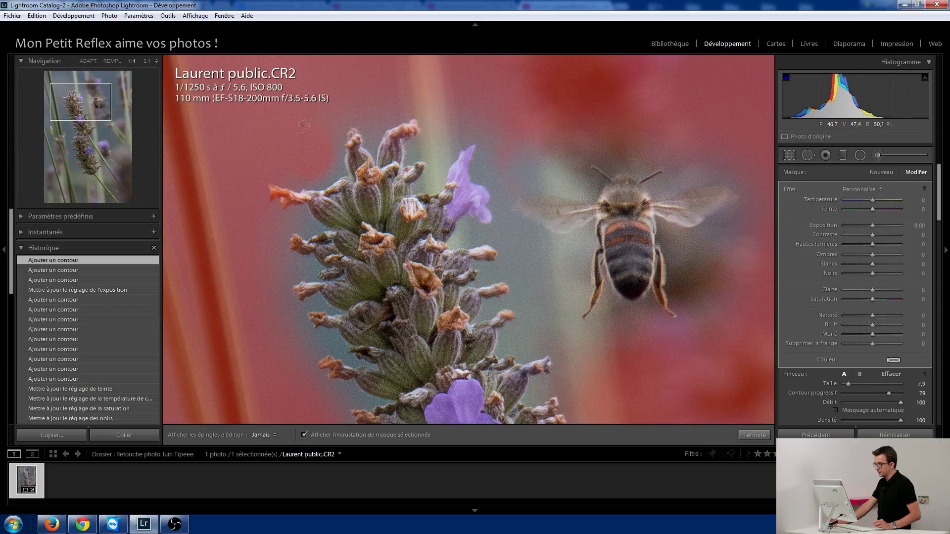
pyautogui.moveTo(298, 126); pyautogui.dragTo(411, 202)
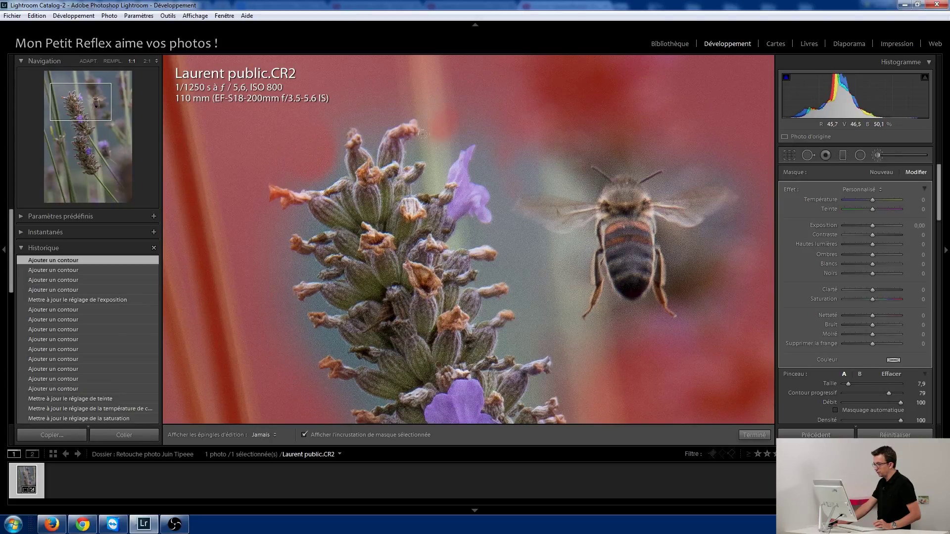
pyautogui.moveTo(438, 111); pyautogui.dragTo(424, 87)
pyautogui.press('h')
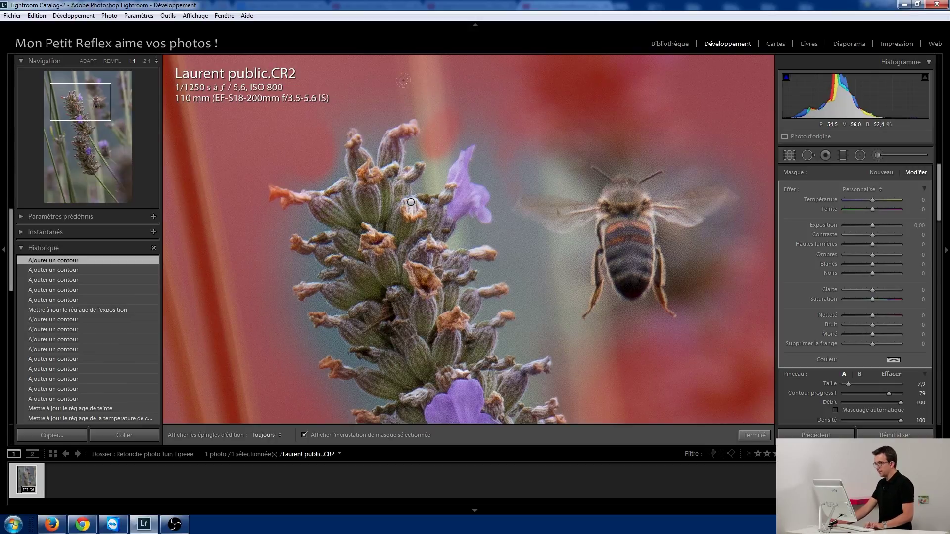
pyautogui.hotkey('ctrl', 'z')
pyautogui.hotkey('ctrl', 'z')
pyautogui.hotkey('ctrl', 'z')
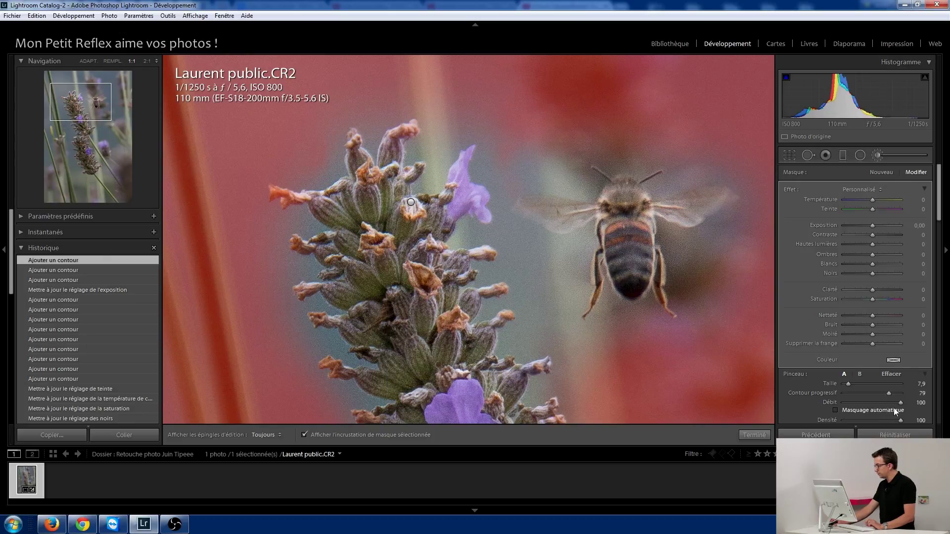
# Paint the mask around the flower tips at flow 66, then lower the flow to 37
pyautogui.moveTo(889, 403); pyautogui.dragTo(880, 403)
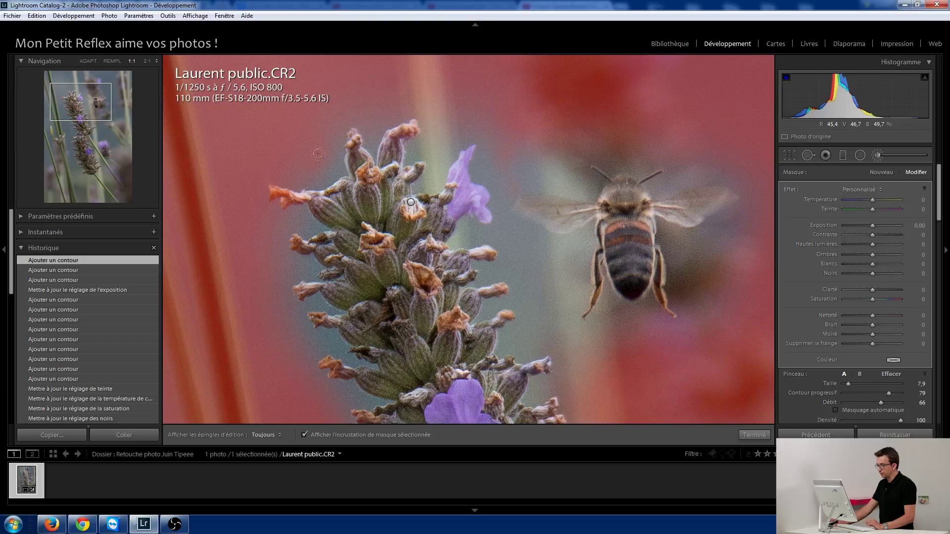
pyautogui.press('h')
pyautogui.moveTo(433, 128); pyautogui.dragTo(416, 207)
pyautogui.press('h')
pyautogui.moveTo(875, 404); pyautogui.dragTo(865, 403)
pyautogui.press('h')
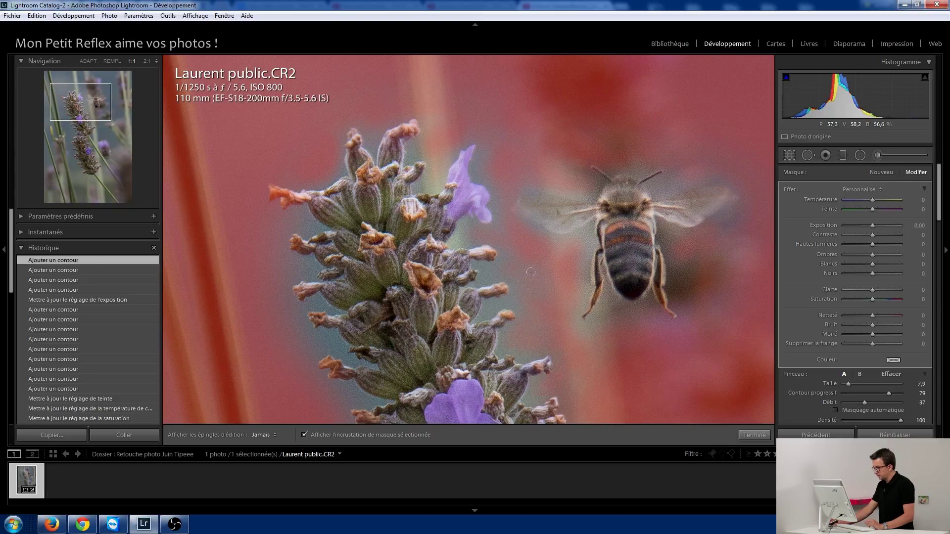
# Add light mask strokes along the lavender tips and left edge at brush flow 43
pyautogui.moveTo(410, 202); pyautogui.dragTo(263, 279)
pyautogui.press('h')
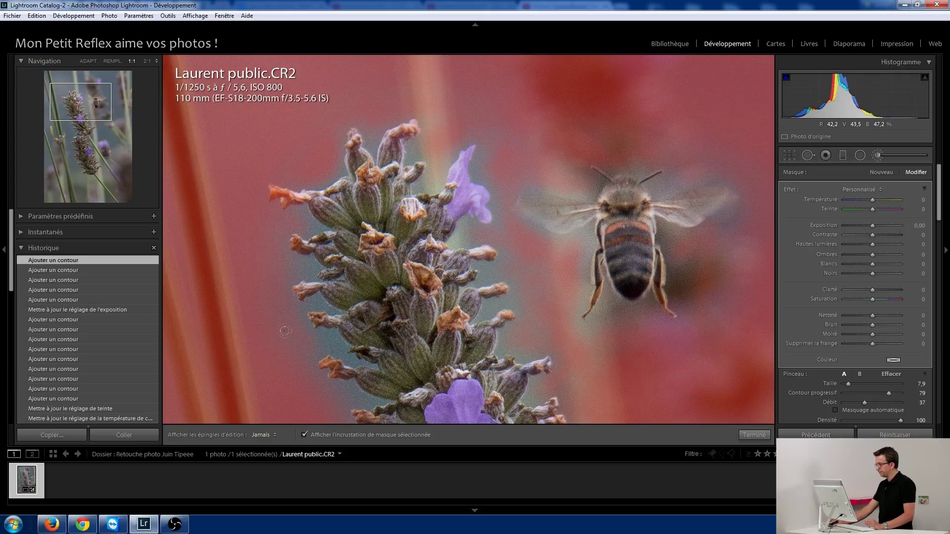
pyautogui.press('h')
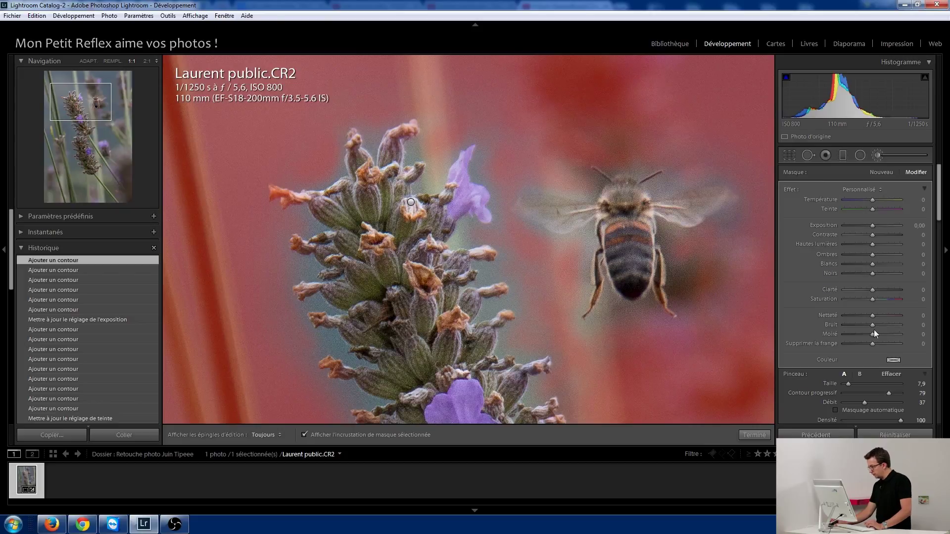
pyautogui.moveTo(865, 403); pyautogui.dragTo(869, 403)
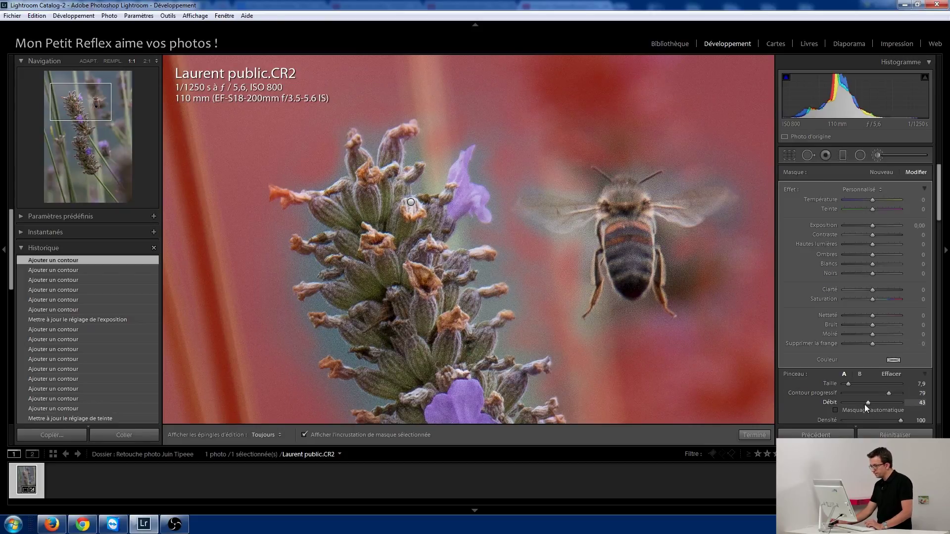
pyautogui.press('h')
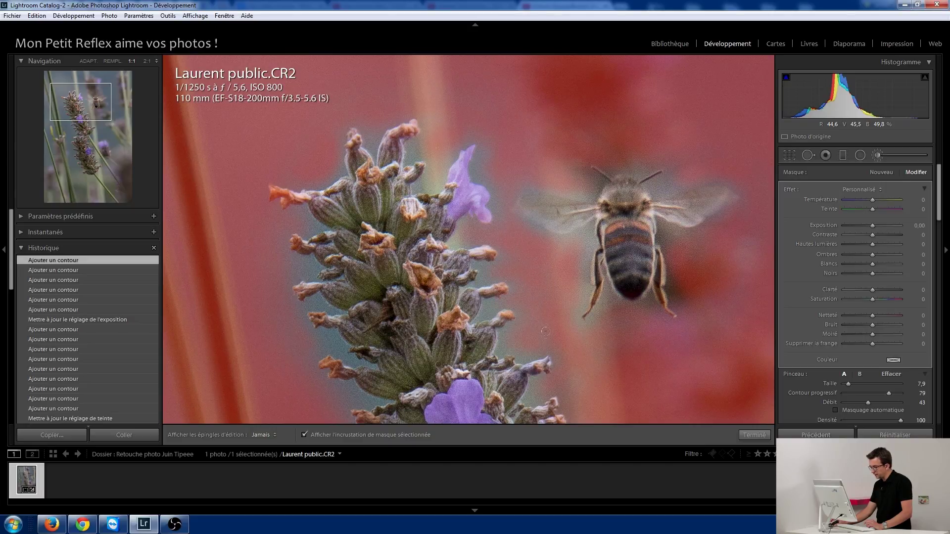
pyautogui.moveTo(539, 374)
pyautogui.mouseDown()
pyautogui.moveTo(326, 336)
pyautogui.moveTo(296, 260)
pyautogui.mouseUp()
pyautogui.moveTo(265, 223); pyautogui.dragTo(360, 286)
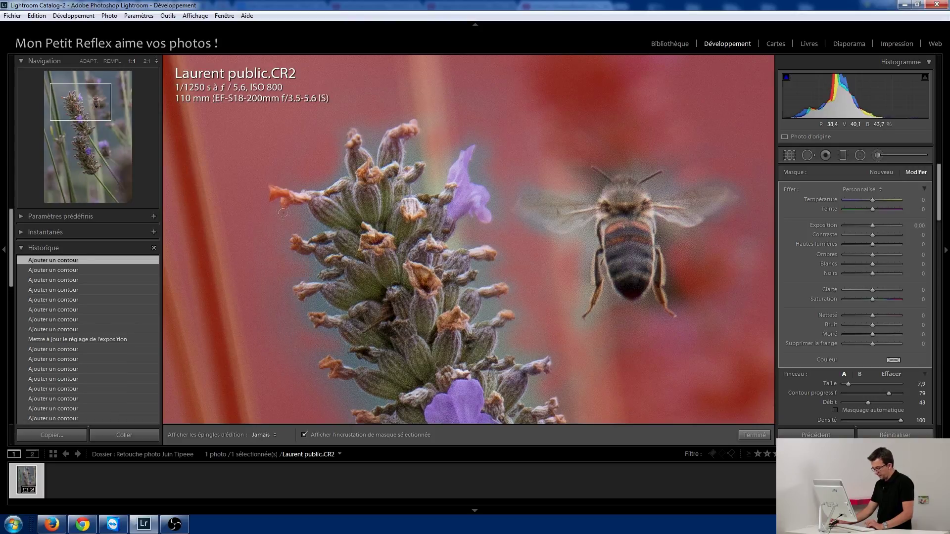
pyautogui.press('h')
pyautogui.moveTo(84, 118); pyautogui.dragTo(86, 130)
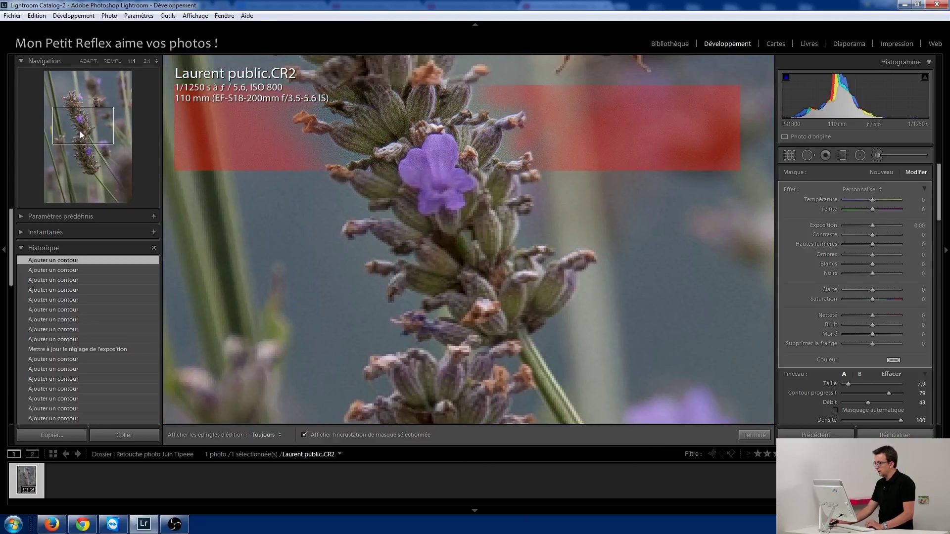
# Paint two mask strokes and a small dab over the background beside the upper lavender spike
pyautogui.press('h')
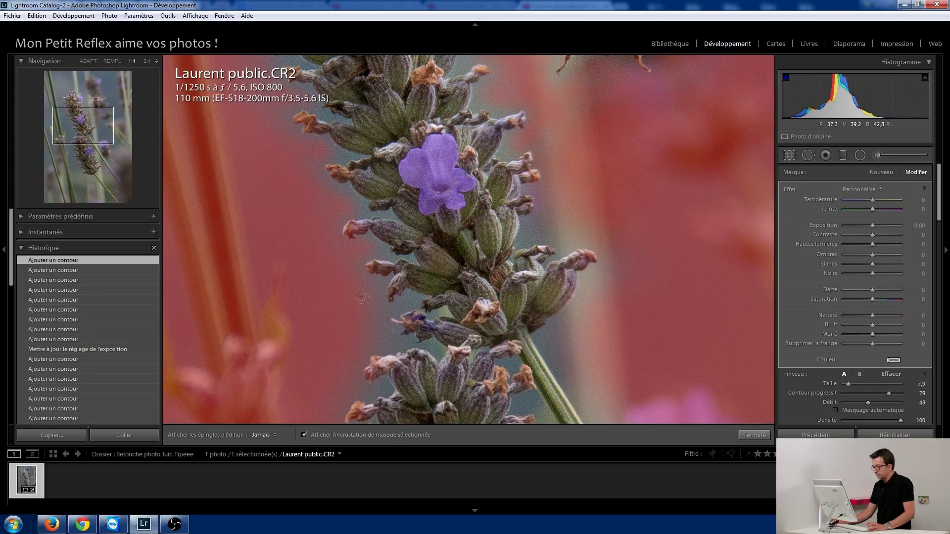
pyautogui.moveTo(515, 208); pyautogui.dragTo(549, 179)
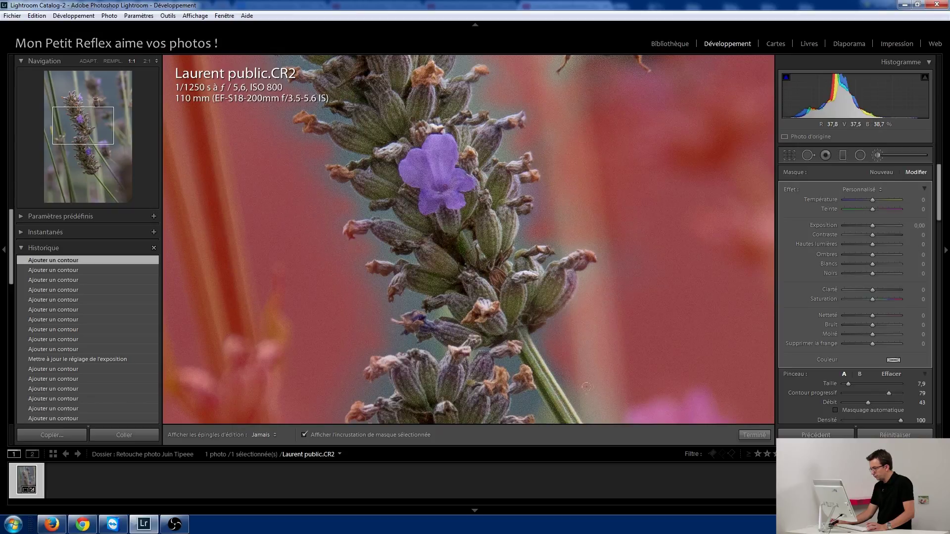
pyautogui.moveTo(583, 392); pyautogui.dragTo(569, 372)
pyautogui.press('h')
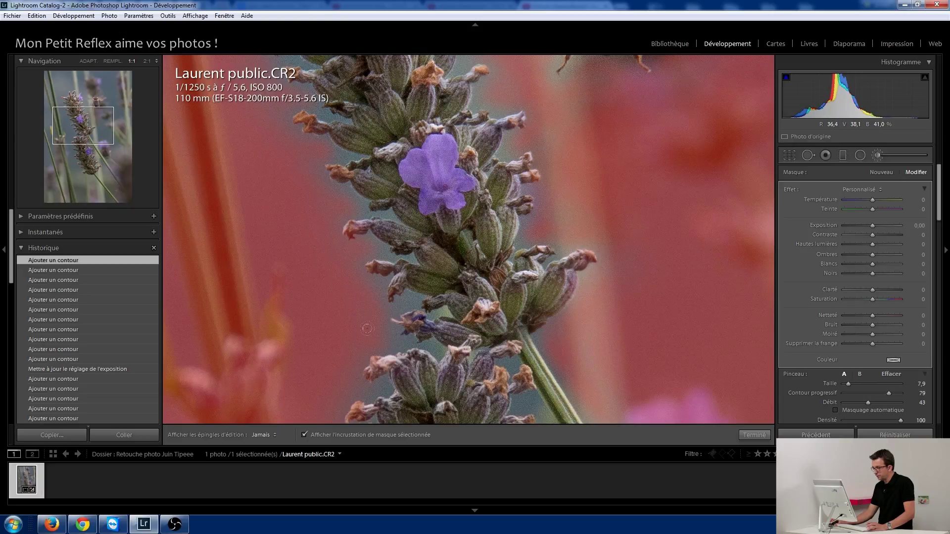
pyautogui.click(322, 343)
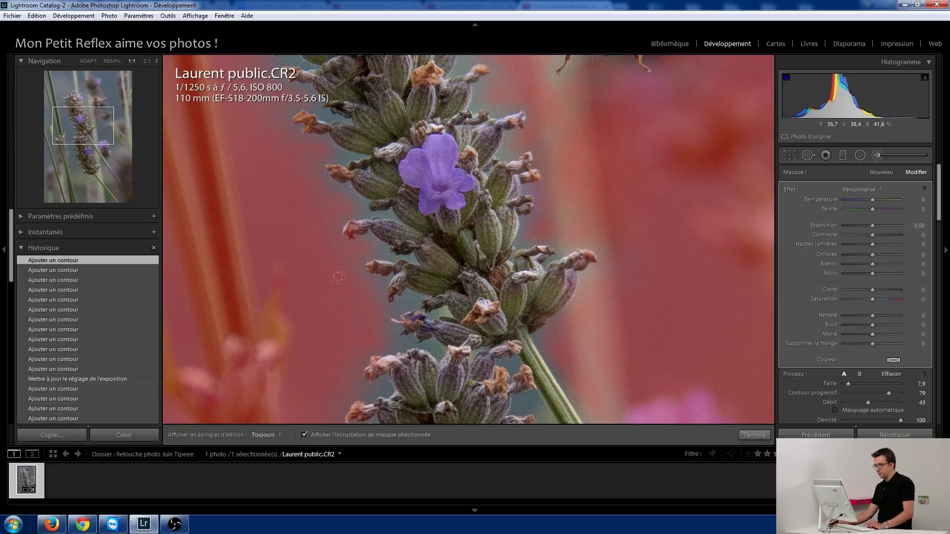
# Mask the background on both sides of the lower lavender spike and along the green stem
pyautogui.moveTo(95, 134); pyautogui.dragTo(91, 157)
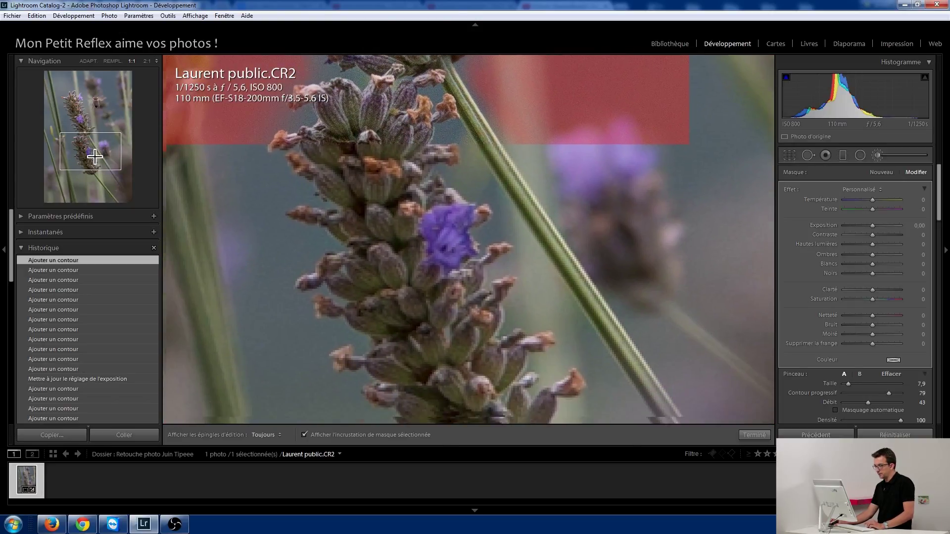
pyautogui.press('h')
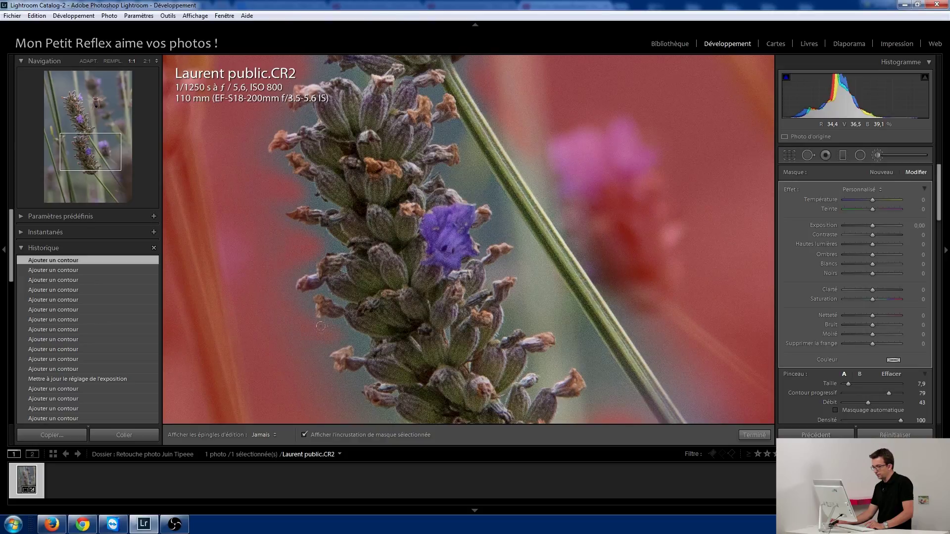
pyautogui.moveTo(330, 371); pyautogui.dragTo(444, 126)
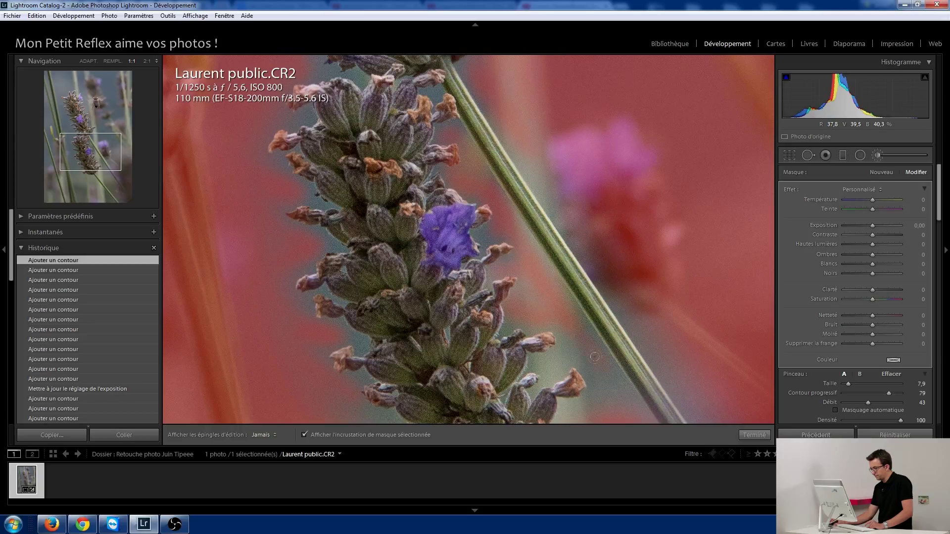
pyautogui.press('h')
pyautogui.moveTo(596, 386); pyautogui.dragTo(536, 250)
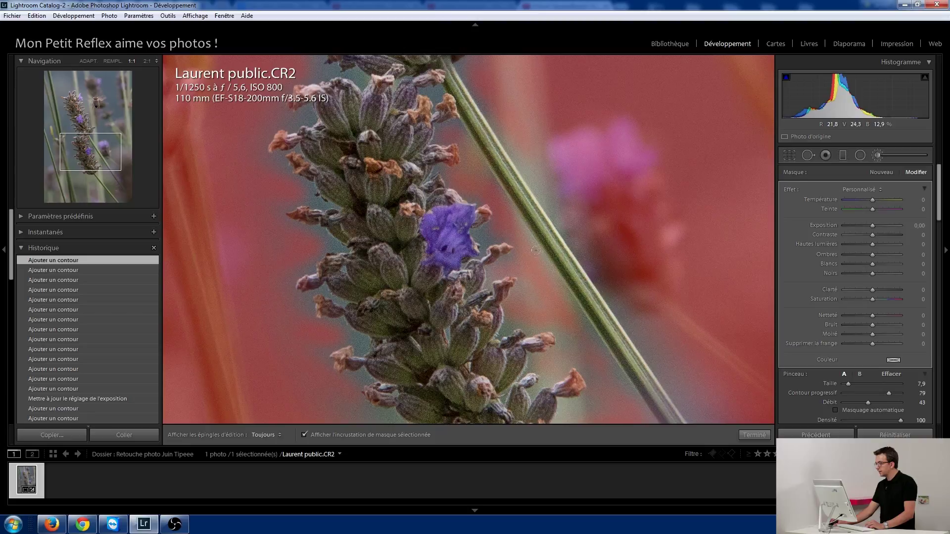
pyautogui.press('h')
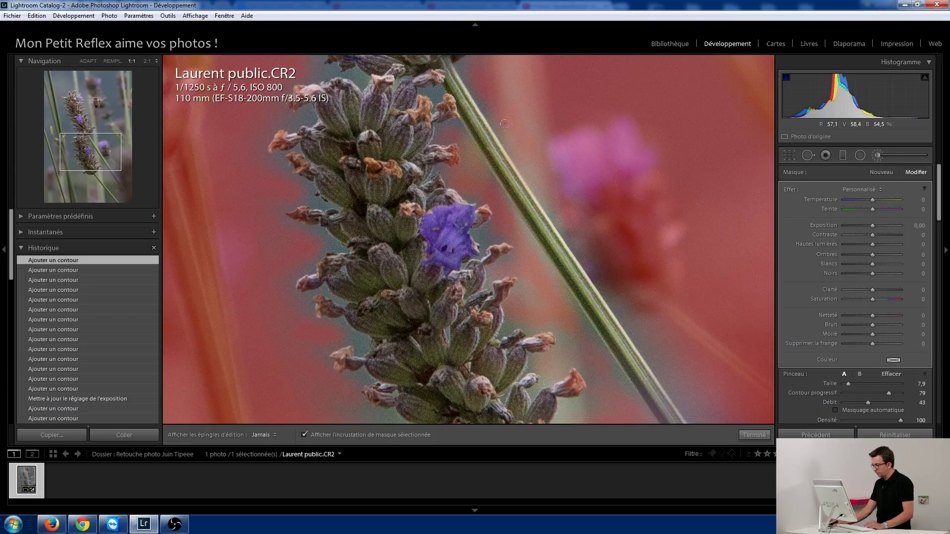
pyautogui.moveTo(463, 56); pyautogui.dragTo(628, 314)
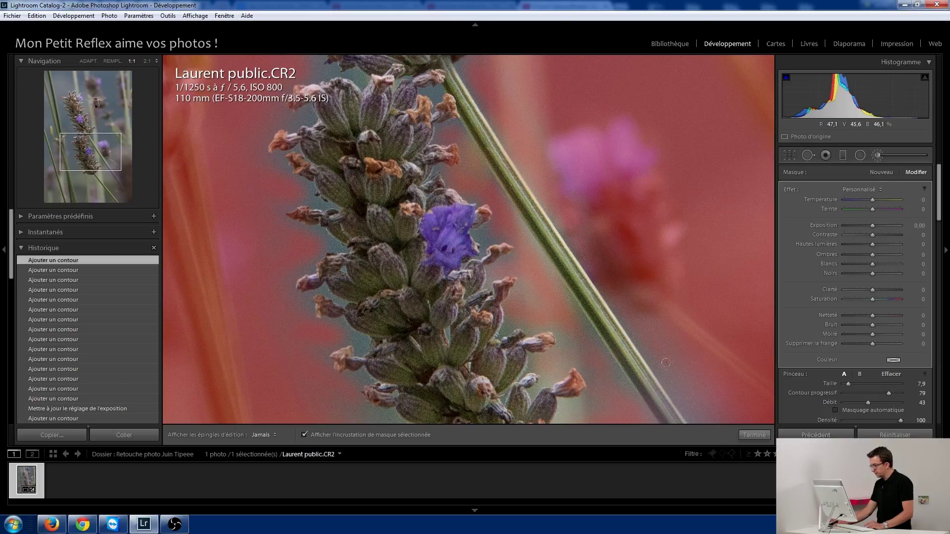
pyautogui.press('h')
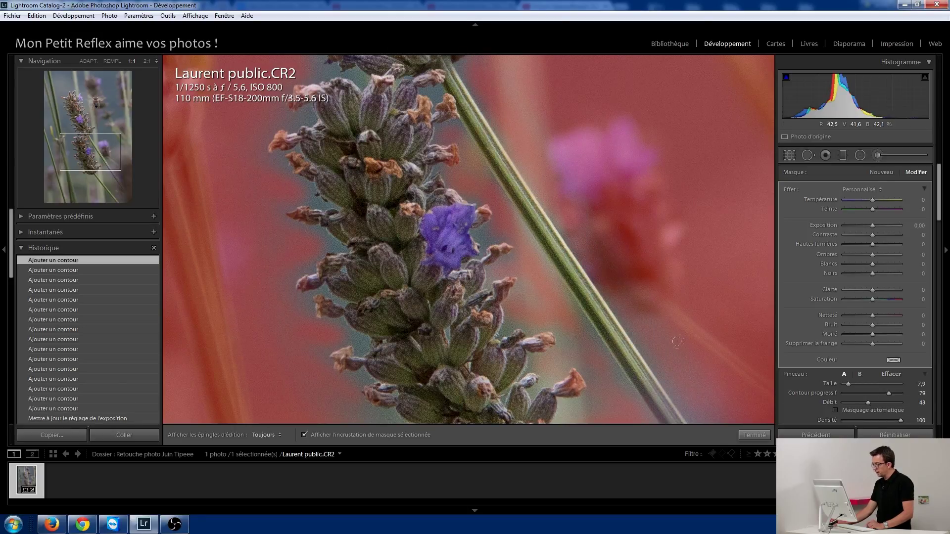
pyautogui.press('h')
pyautogui.moveTo(596, 362)
pyautogui.mouseDown()
pyautogui.moveTo(553, 347)
pyautogui.moveTo(587, 397)
pyautogui.mouseUp()
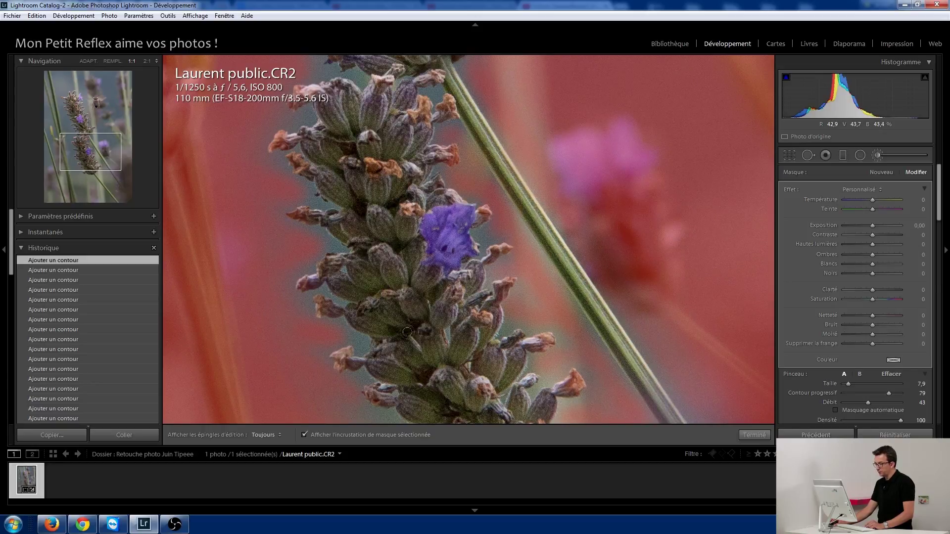
# Mask the background along the lower stem, then switch to an erase brush at size 3.6
pyautogui.click(91, 173)
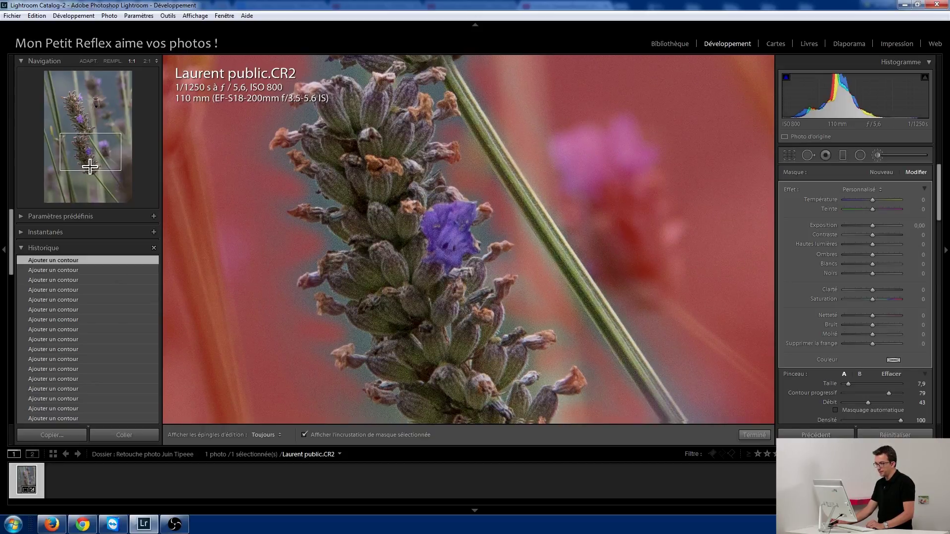
pyautogui.moveTo(95, 181); pyautogui.dragTo(103, 182)
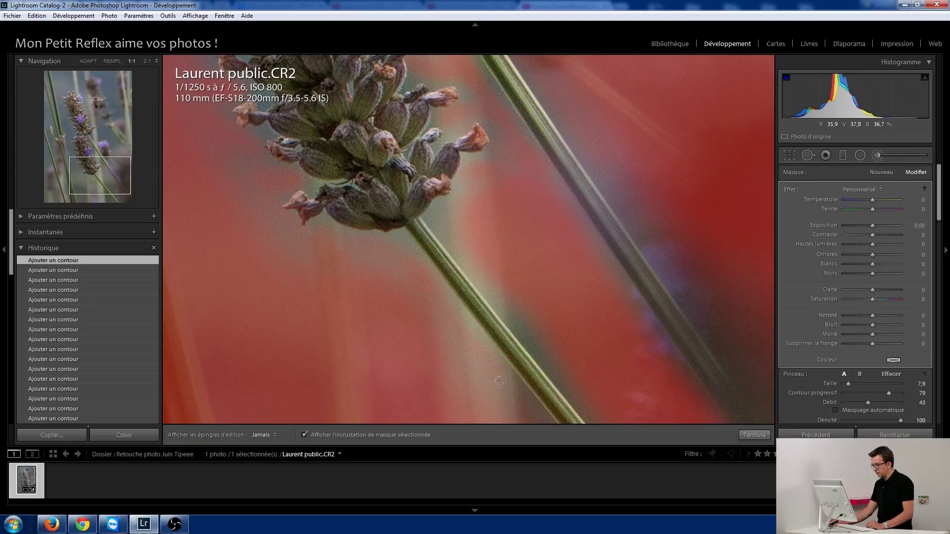
pyautogui.press('h')
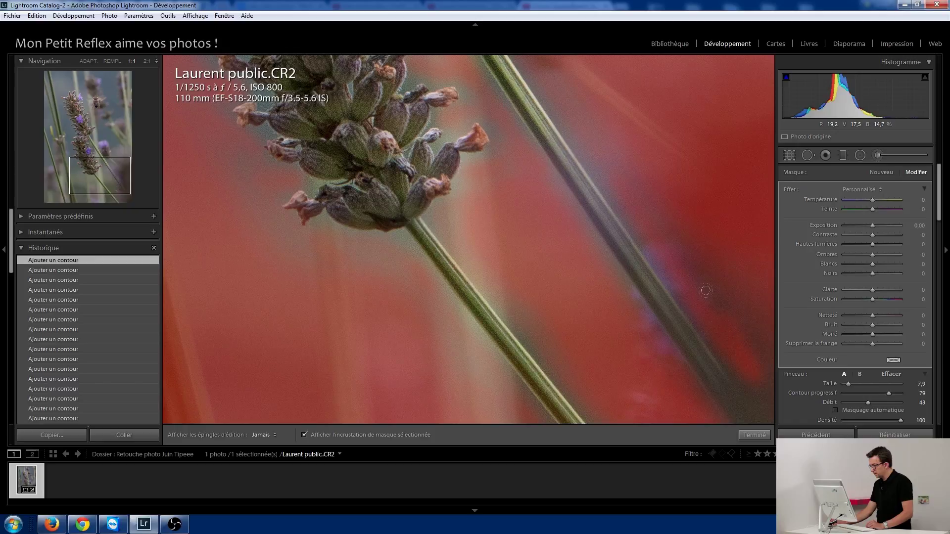
pyautogui.press('h')
pyautogui.press('h')
pyautogui.press('h')
pyautogui.press('h')
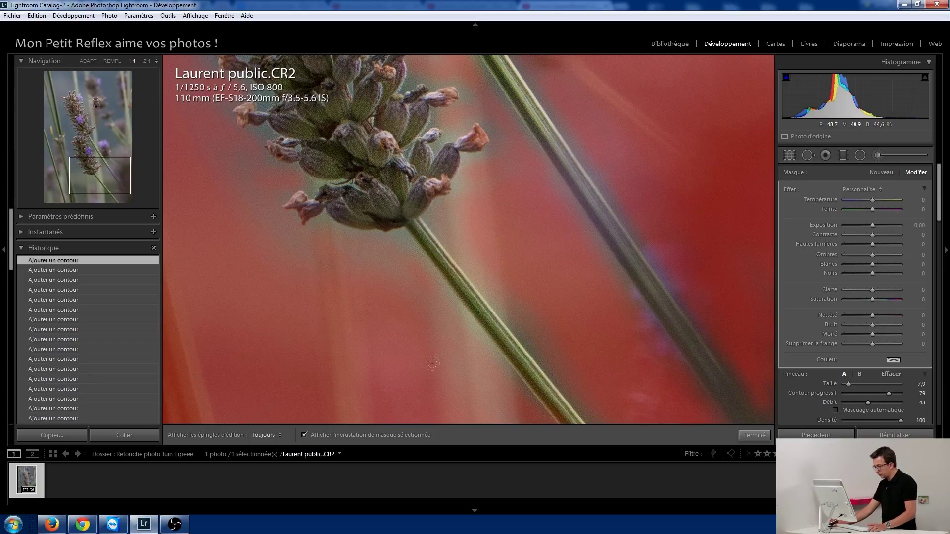
pyautogui.press('alt')
pyautogui.moveTo(851, 383); pyautogui.dragTo(849, 384)
# Shrink the eraser further and erase mask spill on the lower lavender spike
pyautogui.press('[')
pyautogui.press('[')
pyautogui.press('[')
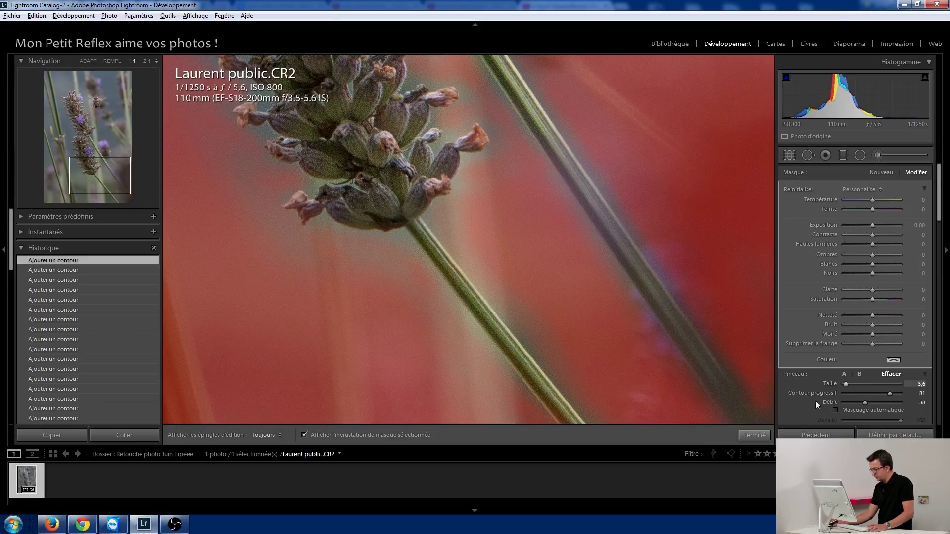
pyautogui.press('h')
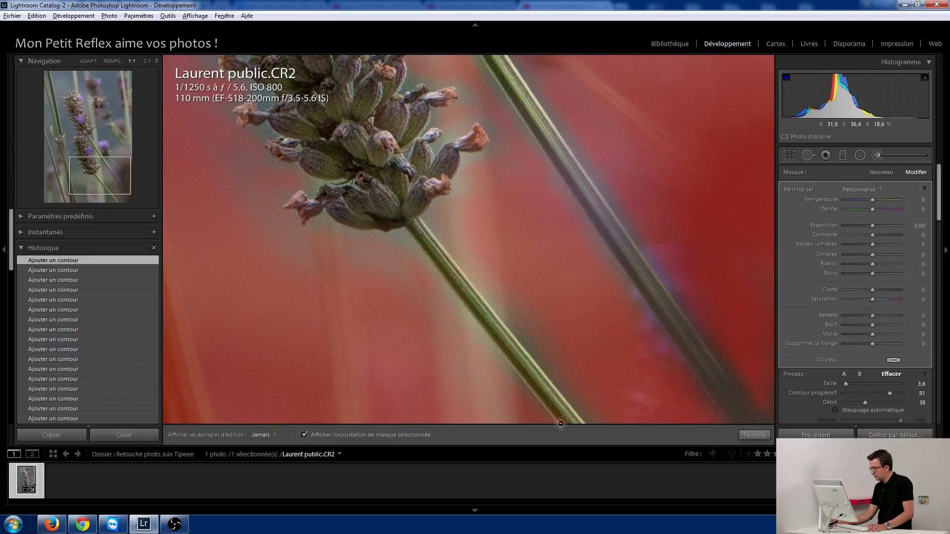
pyautogui.press('h')
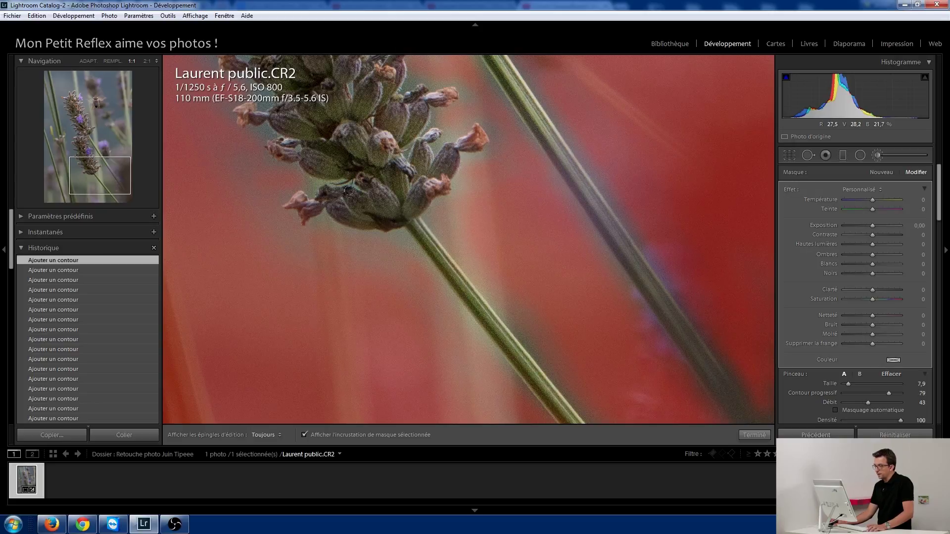
pyautogui.press('h')
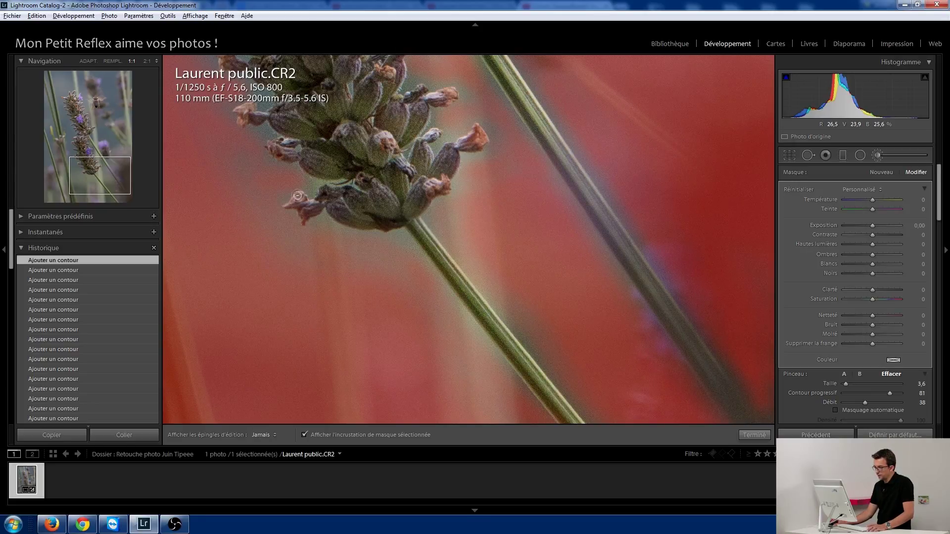
pyautogui.press('h')
pyautogui.press('h')
pyautogui.press('h')
pyautogui.press('alt')
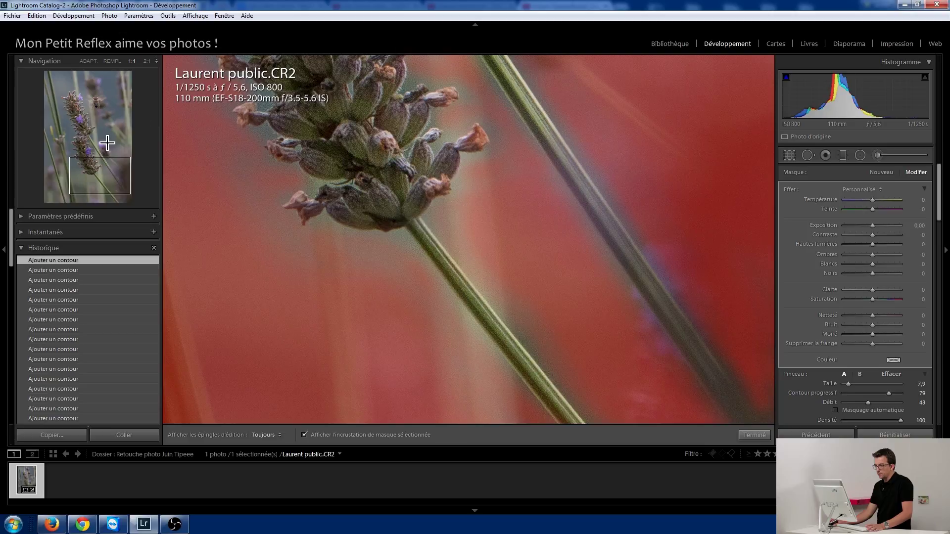
# Erase mask spill around the small purple flower and up toward the top of the spike
pyautogui.click(98, 162)
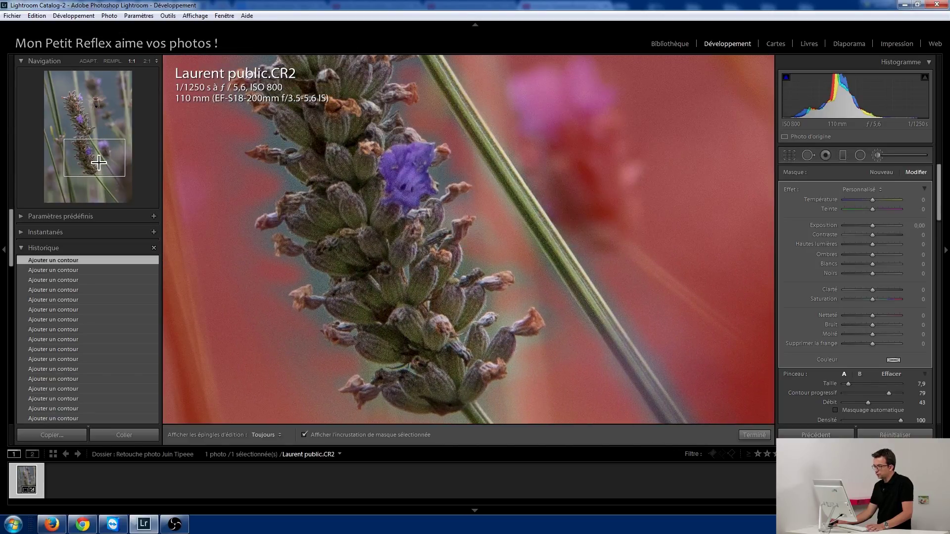
pyautogui.moveTo(98, 162); pyautogui.dragTo(98, 152)
pyautogui.press('alt')
pyautogui.press('h')
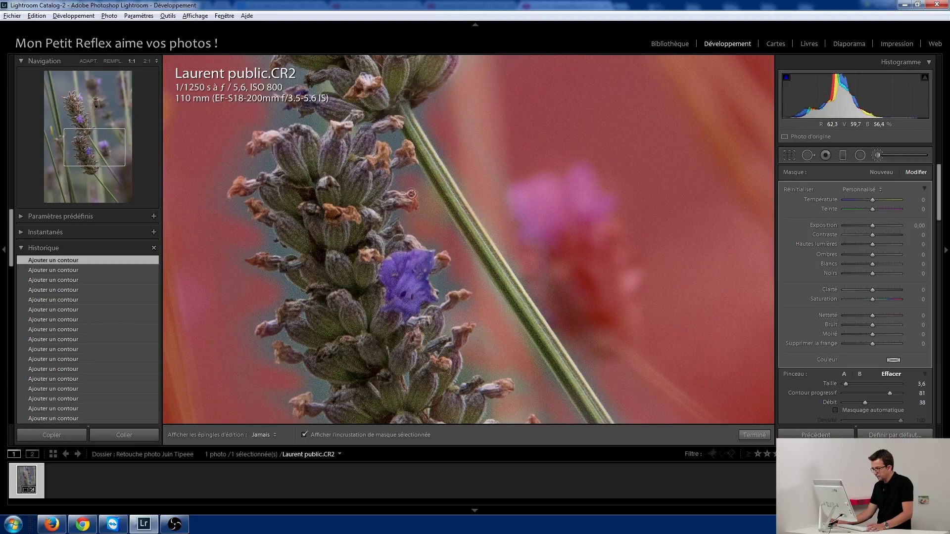
pyautogui.press('h')
pyautogui.press('h')
pyautogui.press('h')
pyautogui.press('h')
pyautogui.press('h')
pyautogui.press('h')
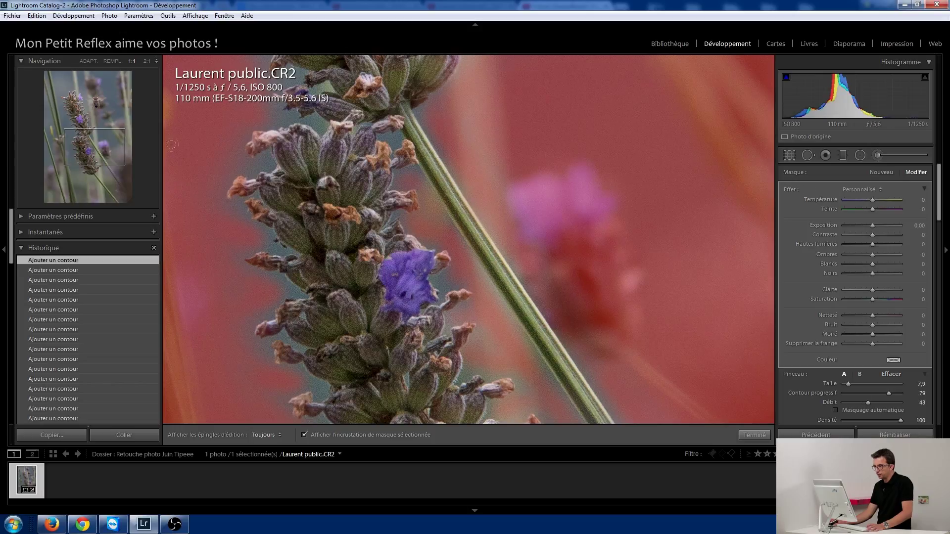
pyautogui.click(88, 128)
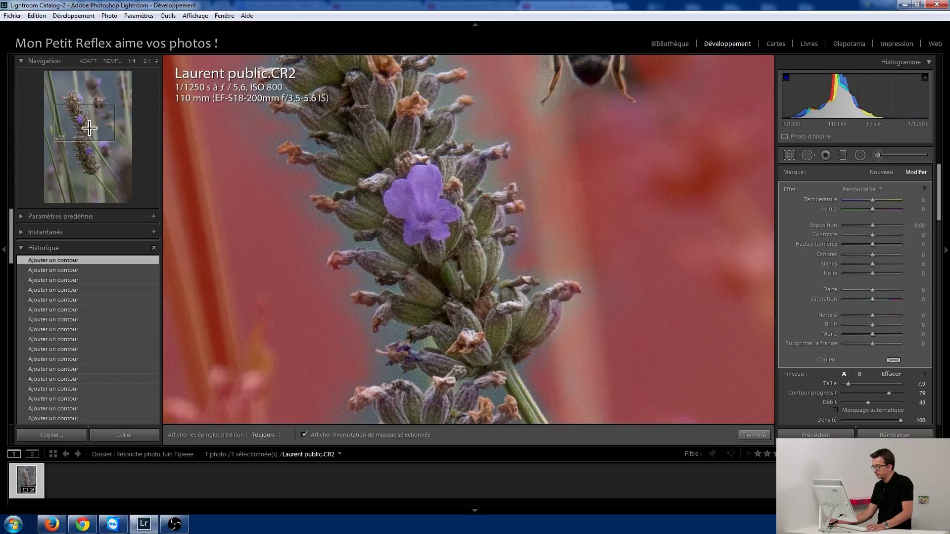
pyautogui.press('alt')
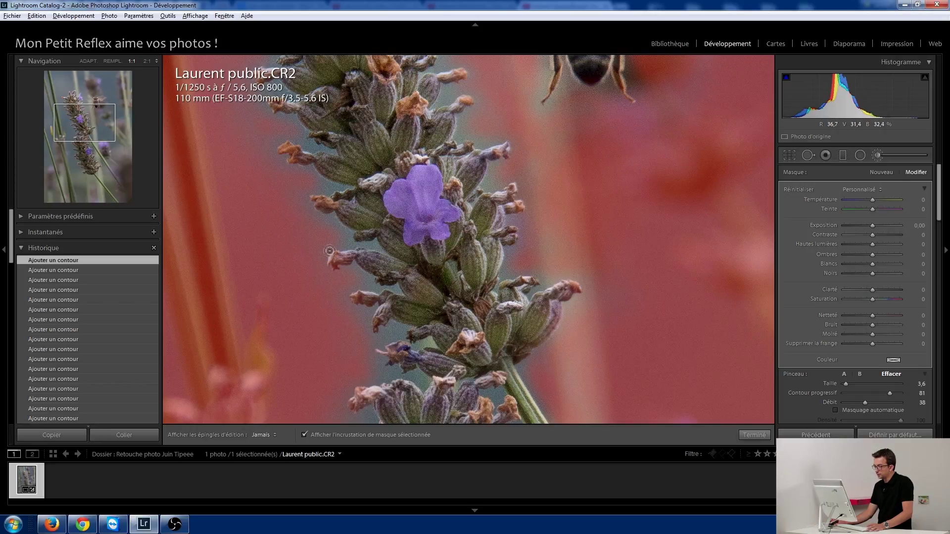
pyautogui.press('h')
pyautogui.press('alt')
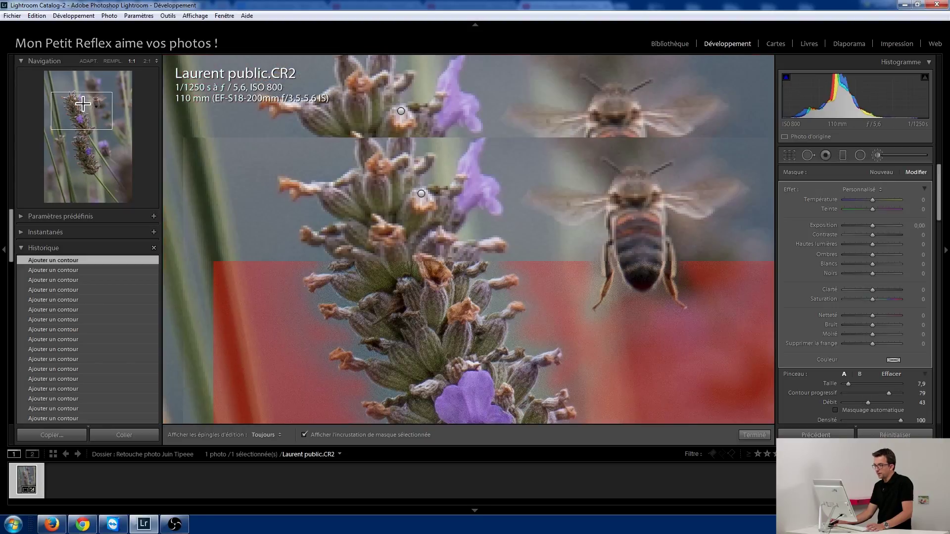
# Erase mask spill around the bee beside the lavender
pyautogui.click(79, 99)
pyautogui.press('alt')
pyautogui.press('h')
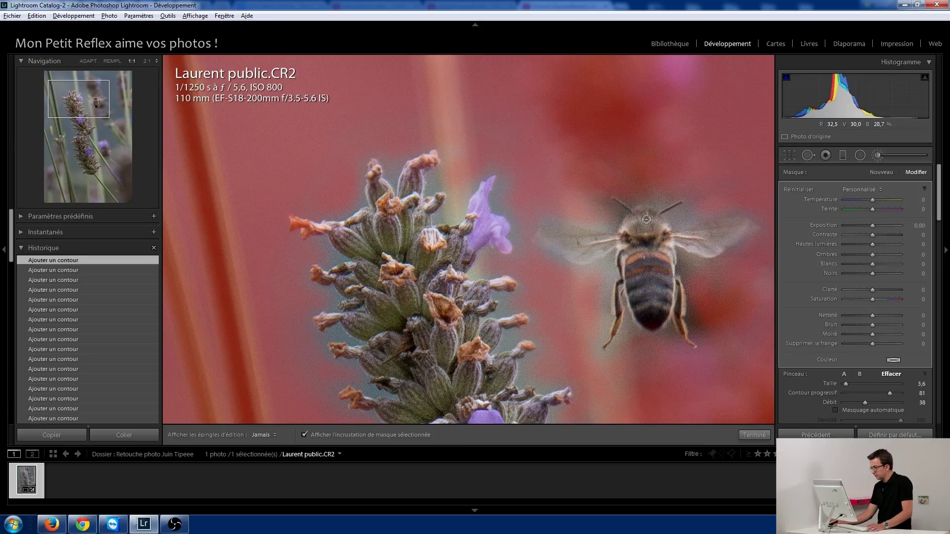
pyautogui.press('h')
pyautogui.press('h')
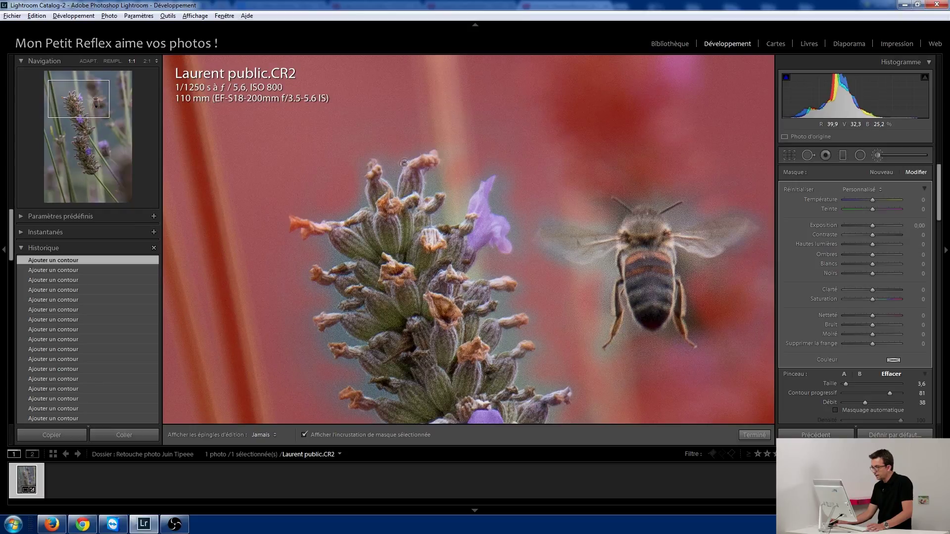
pyautogui.press('h')
pyautogui.press('h')
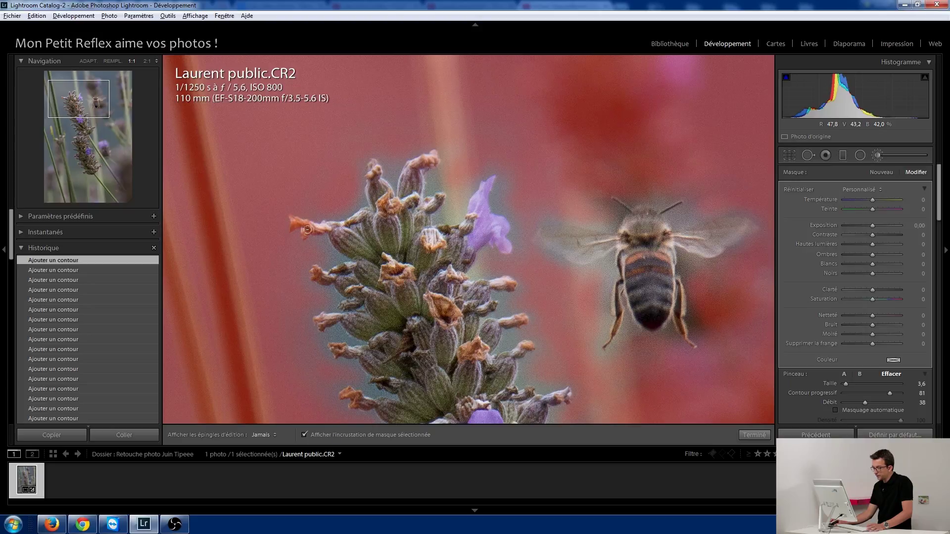
pyautogui.press('h')
pyautogui.press('alt')
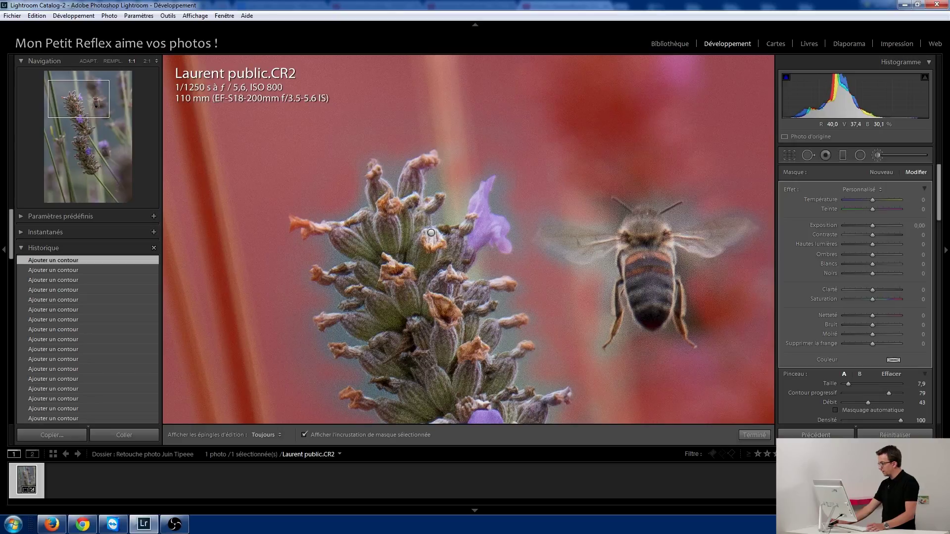
pyautogui.press('alt')
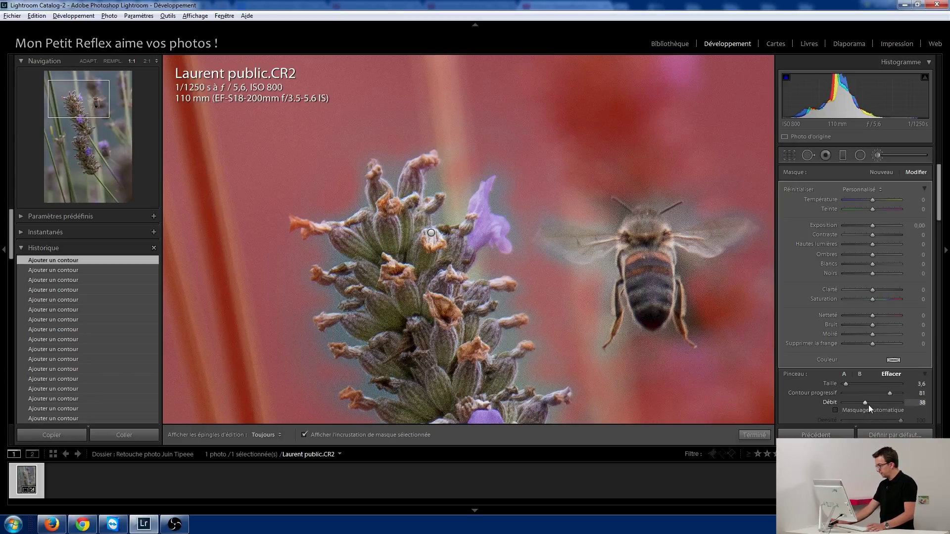
# Touch up the flower tips at eraser flow 83, then return to painting at flow 43
pyautogui.moveTo(866, 404); pyautogui.dragTo(891, 404)
pyautogui.press('h')
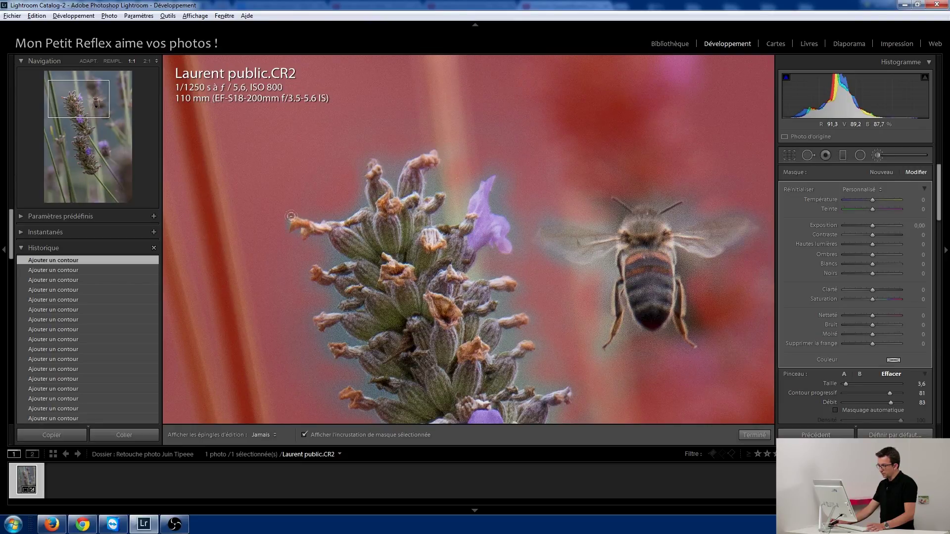
pyautogui.press('h')
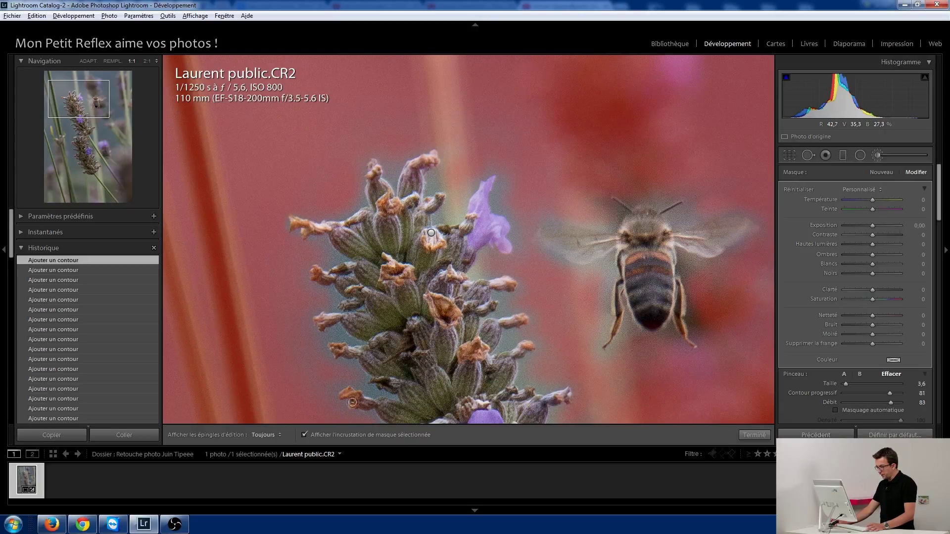
pyautogui.press('alt')
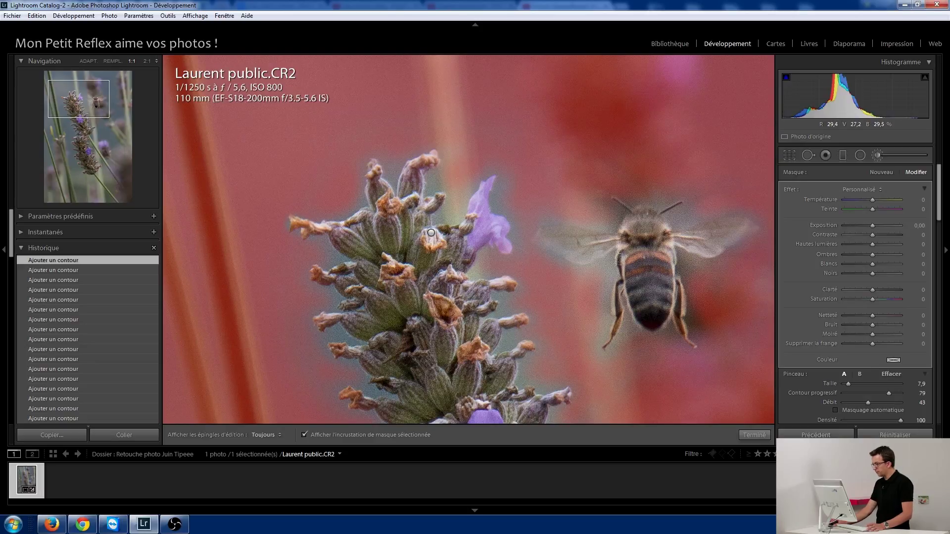
# Fit the whole photo in view and raise the painting brush flow to 68
pyautogui.click(94, 61)
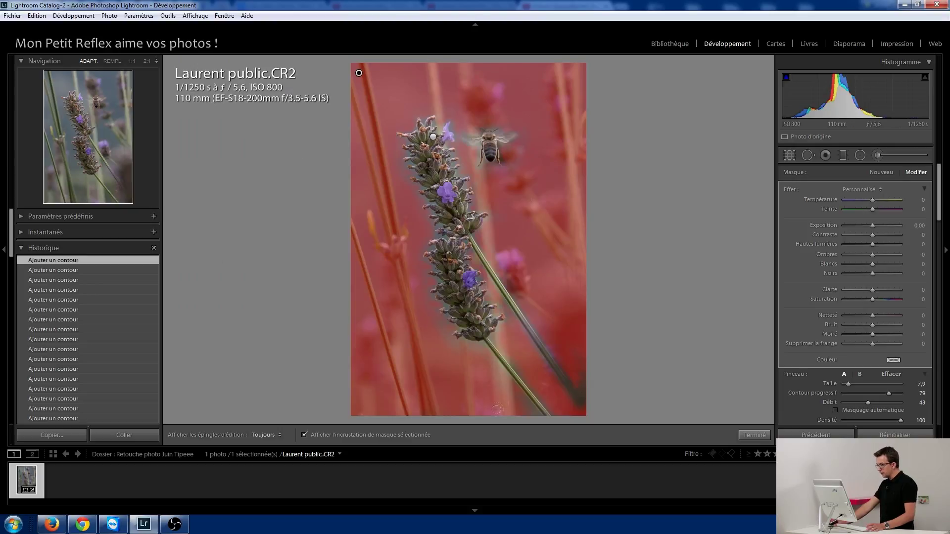
pyautogui.moveTo(868, 403); pyautogui.dragTo(883, 403)
pyautogui.press('h')
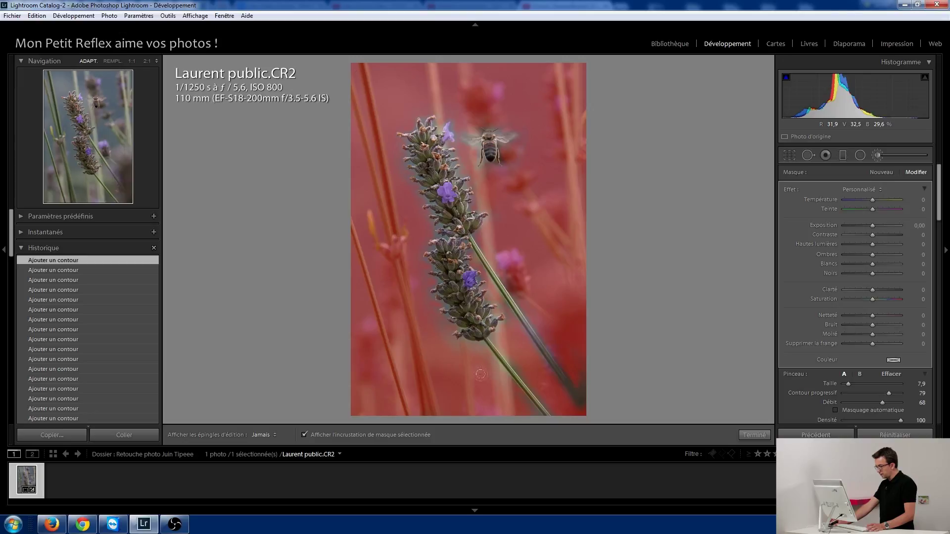
pyautogui.press('h')
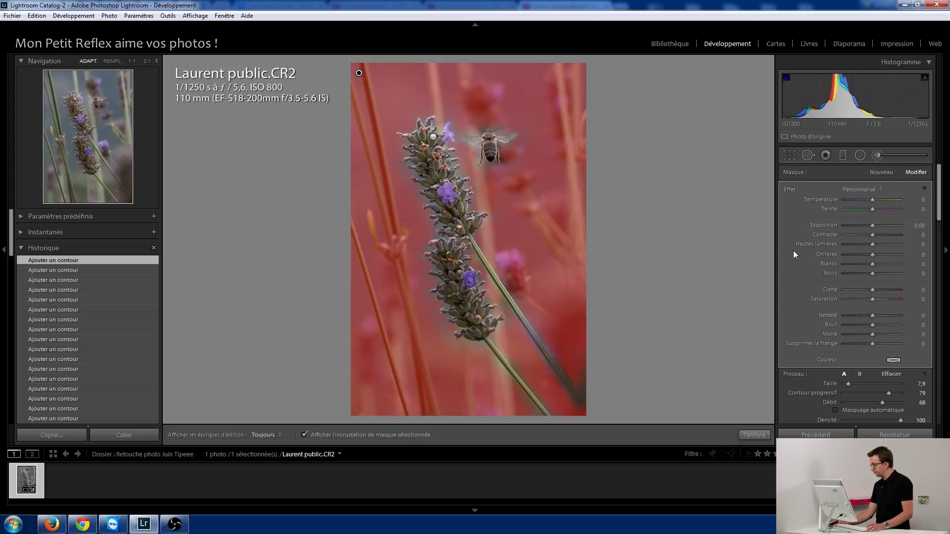
# Set the background mask's sharpness to −100, hiding the red overlay to compare
pyautogui.moveTo(872, 315); pyautogui.dragTo(860, 319)
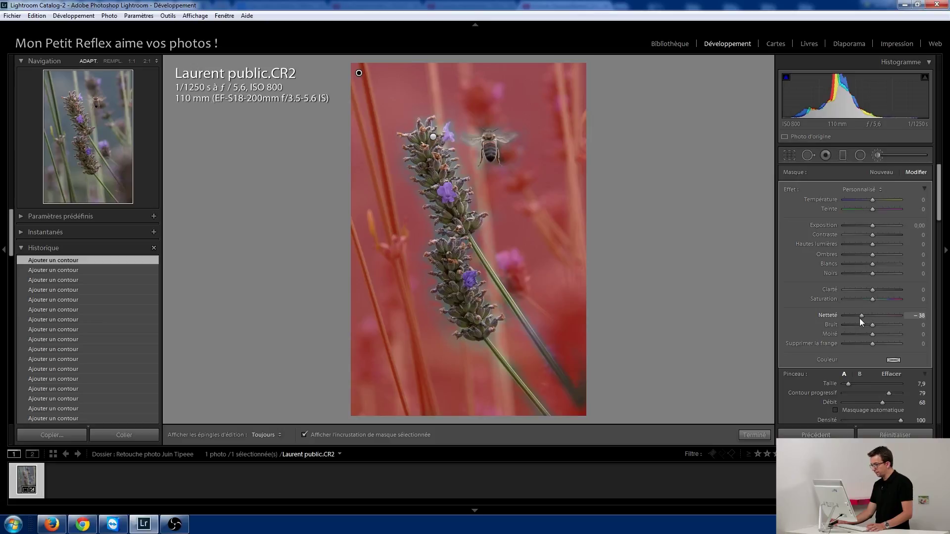
pyautogui.moveTo(860, 318); pyautogui.dragTo(833, 319)
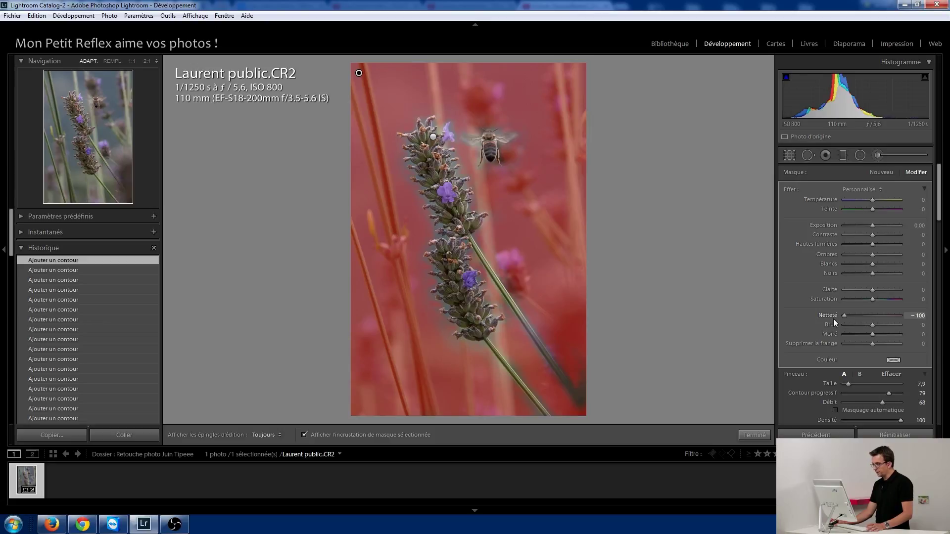
pyautogui.click(304, 436)
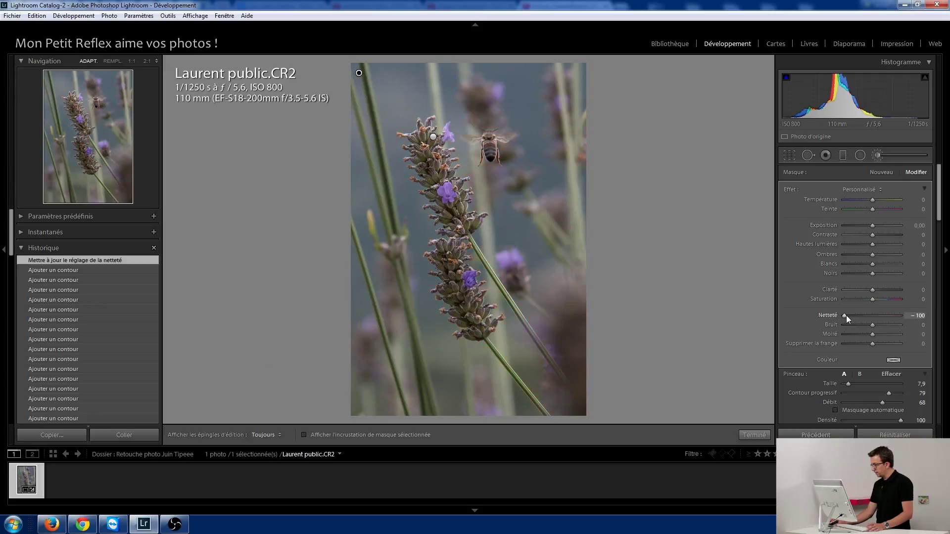
pyautogui.moveTo(845, 316); pyautogui.dragTo(877, 316)
pyautogui.moveTo(916, 319); pyautogui.dragTo(845, 313)
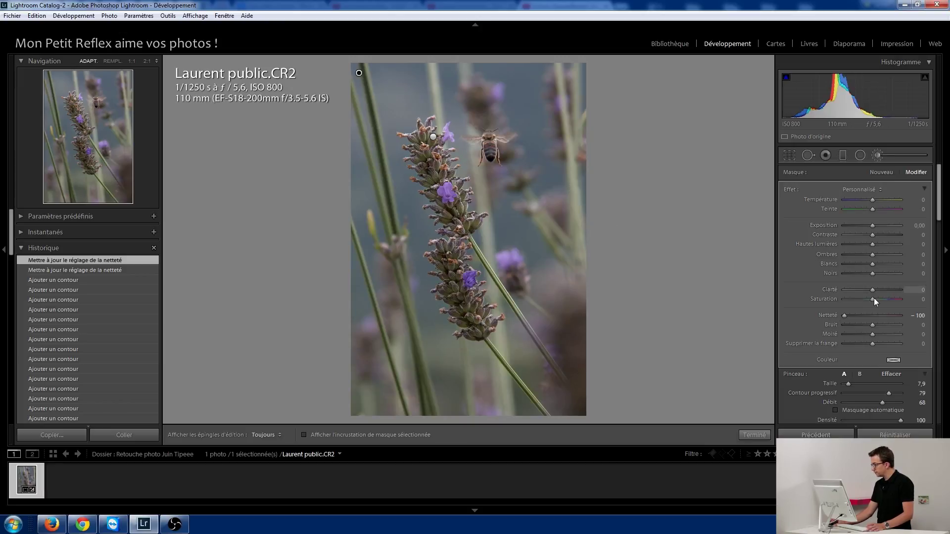
# Set the mask's clarity to −100 and begin raising noise reduction
pyautogui.moveTo(872, 290); pyautogui.dragTo(818, 289)
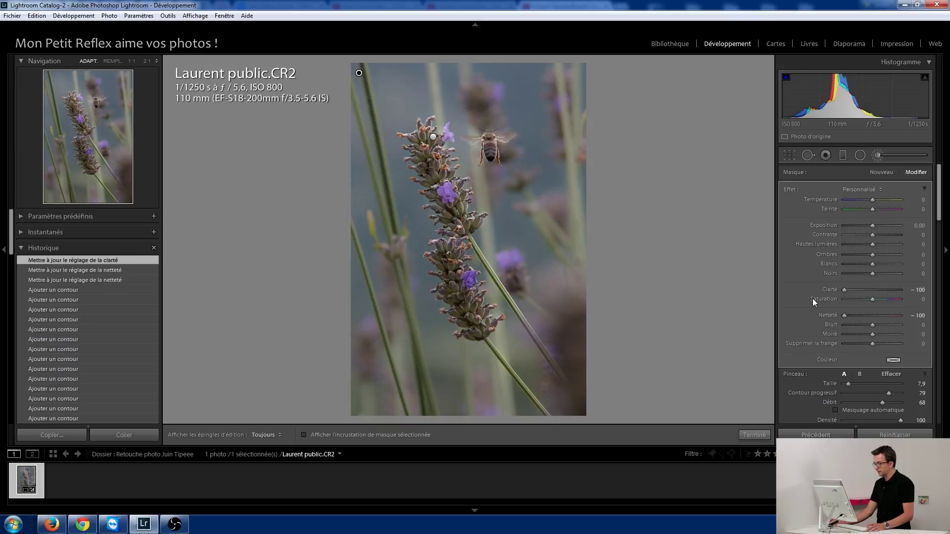
pyautogui.doubleClick(843, 290)
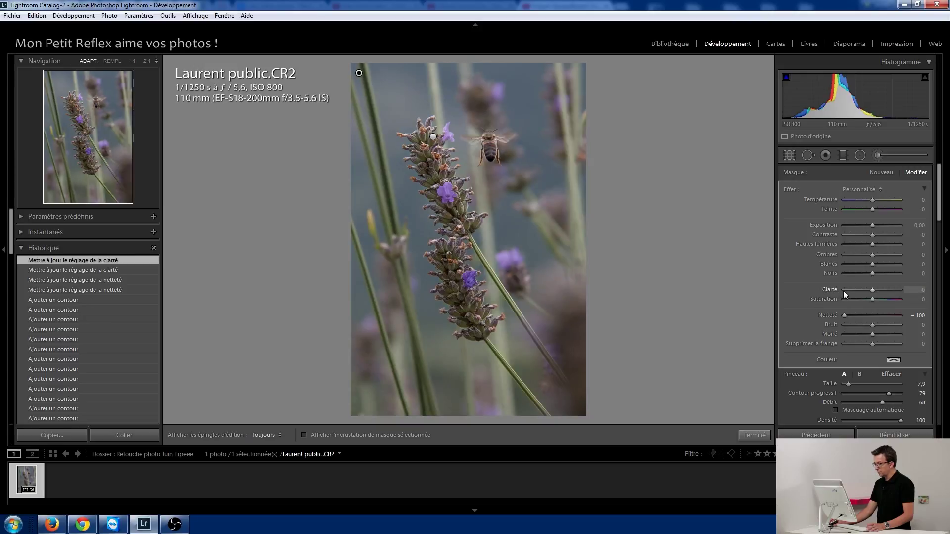
pyautogui.moveTo(874, 291); pyautogui.dragTo(826, 290)
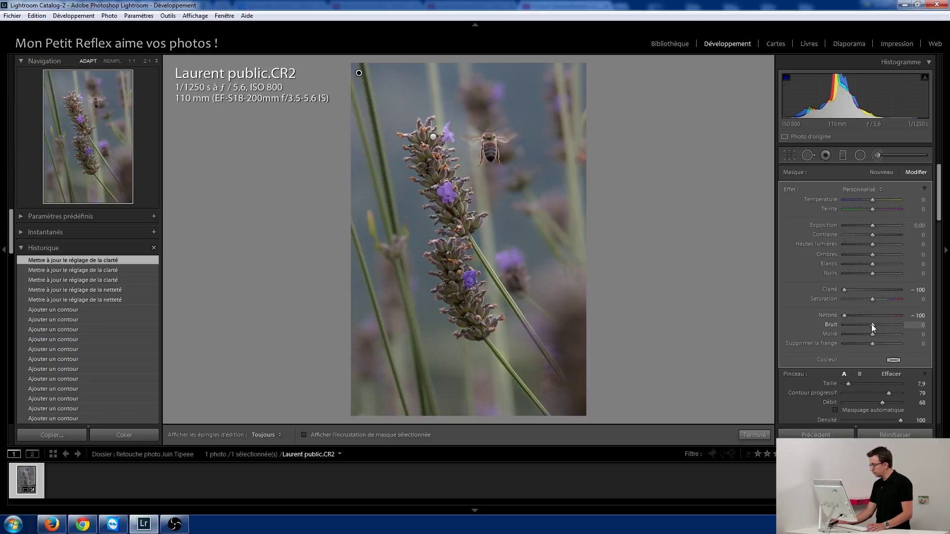
pyautogui.press('Up')
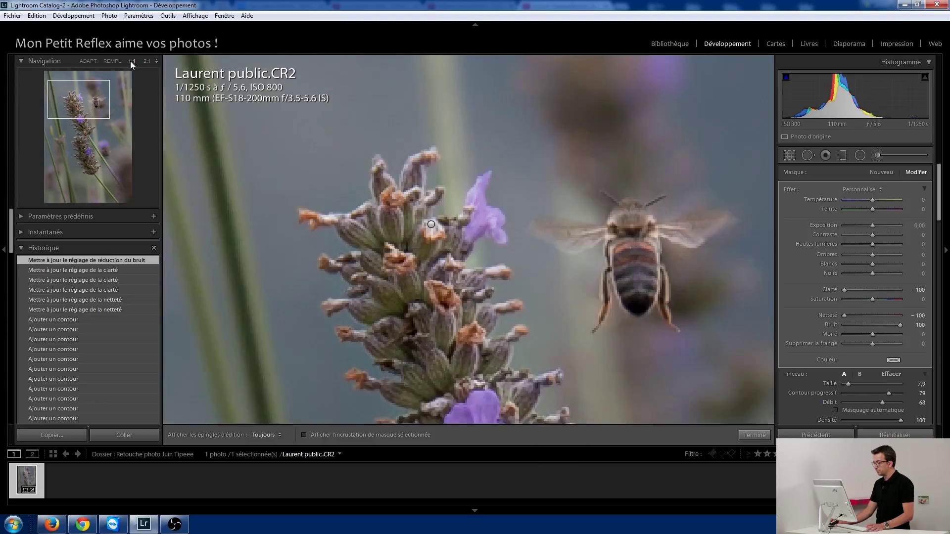
pyautogui.click(131, 61)
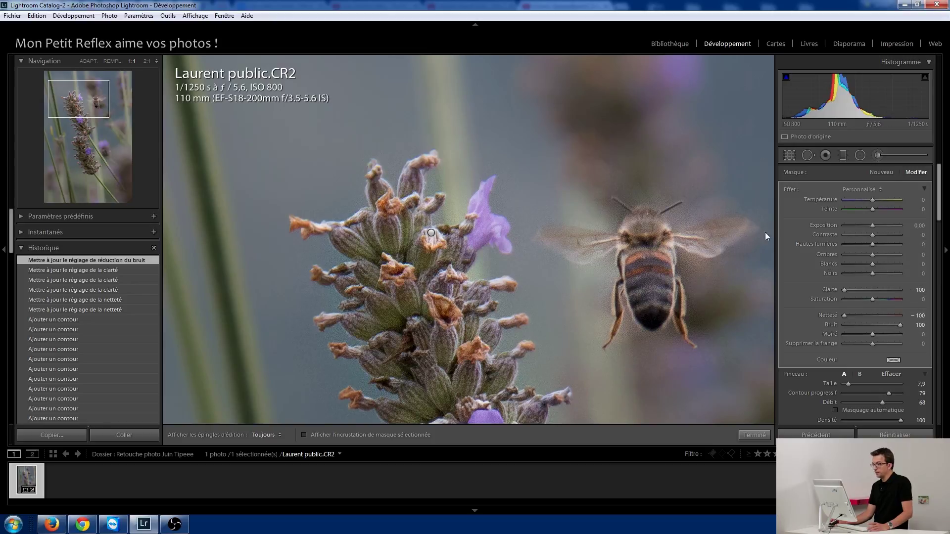
pyautogui.click(78, 81)
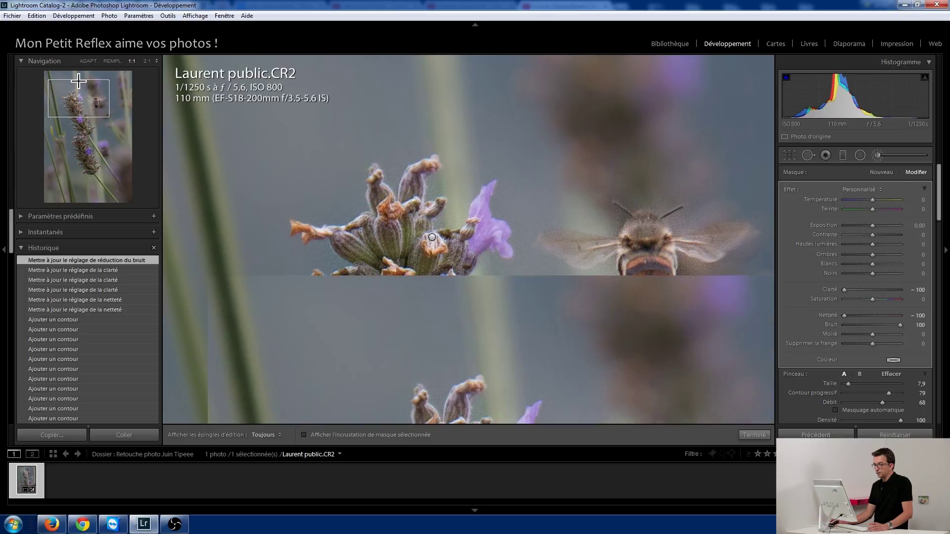
pyautogui.moveTo(78, 80); pyautogui.dragTo(73, 79)
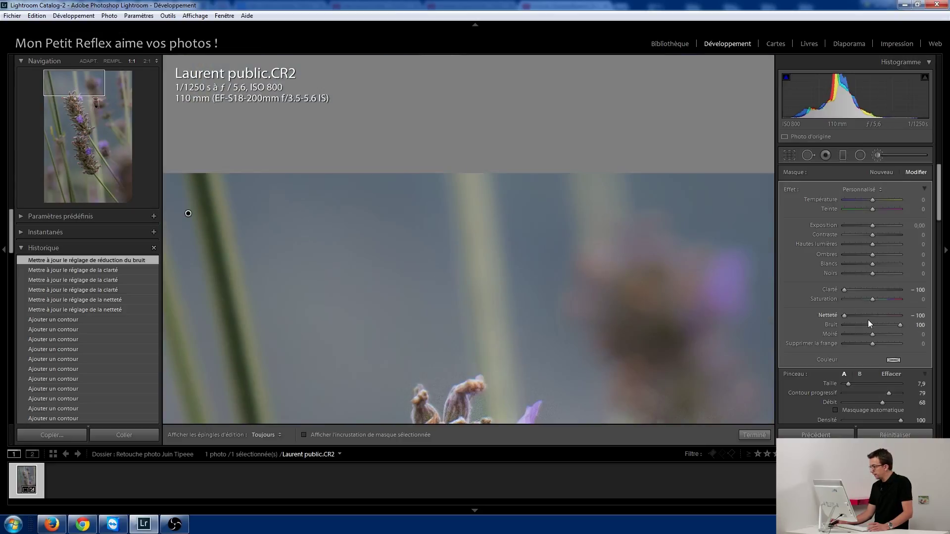
pyautogui.moveTo(898, 326)
pyautogui.mouseDown()
pyautogui.moveTo(874, 325)
pyautogui.moveTo(908, 326)
pyautogui.mouseUp()
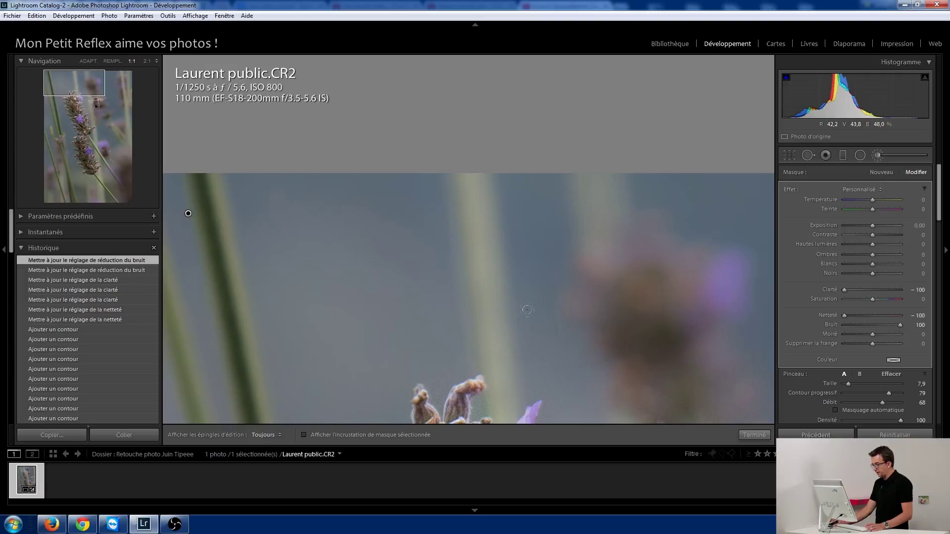
pyautogui.click(88, 60)
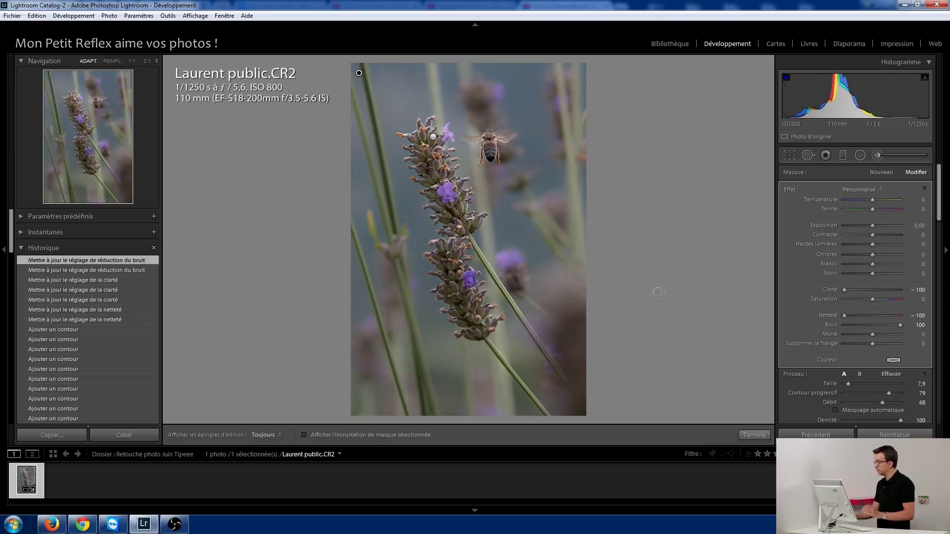
# Zoom to a 1:1 close-up of the bee and reopen the Adjustment Brush
pyautogui.click(874, 156)
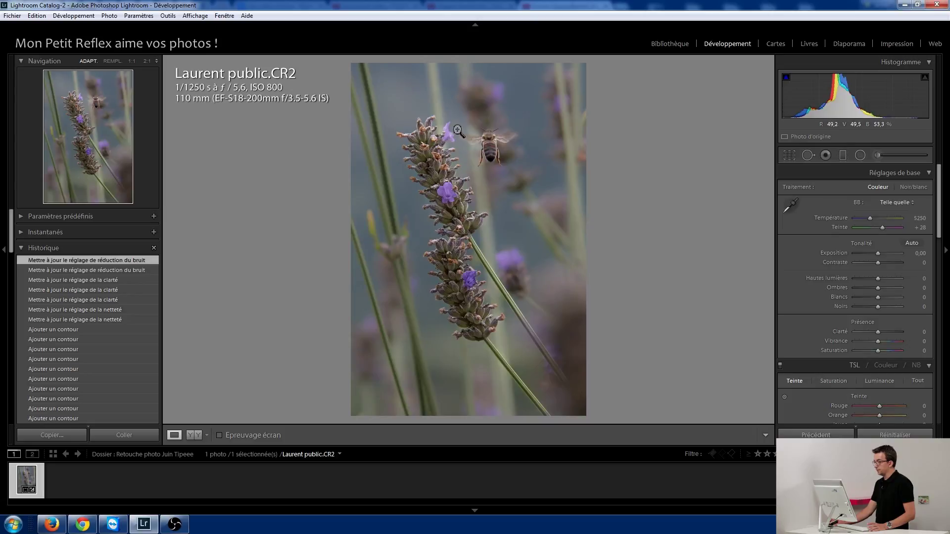
pyautogui.click(490, 142)
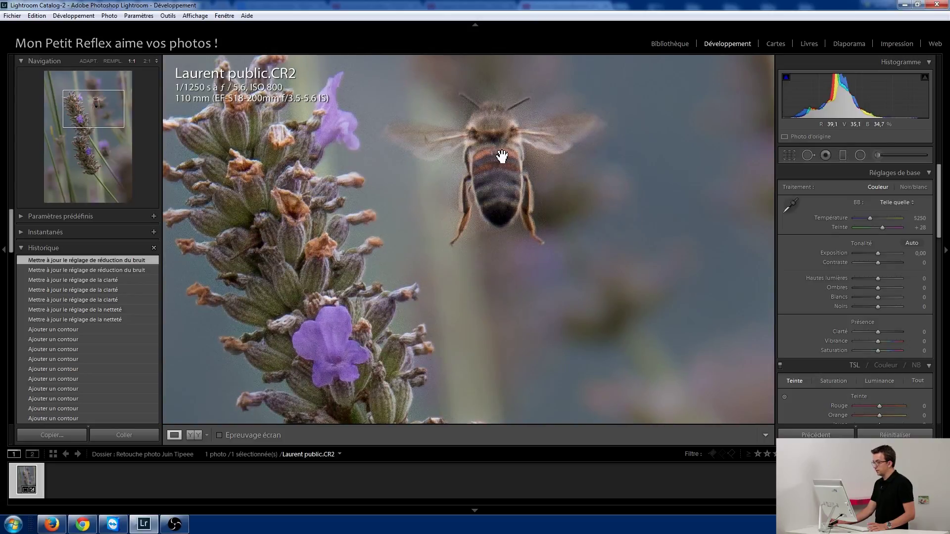
pyautogui.moveTo(502, 156); pyautogui.dragTo(504, 185)
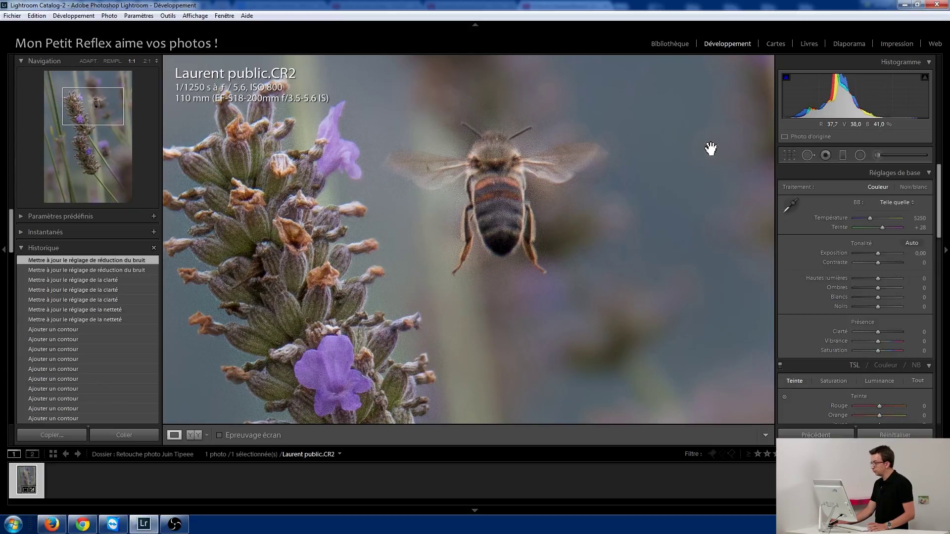
pyautogui.click(884, 154)
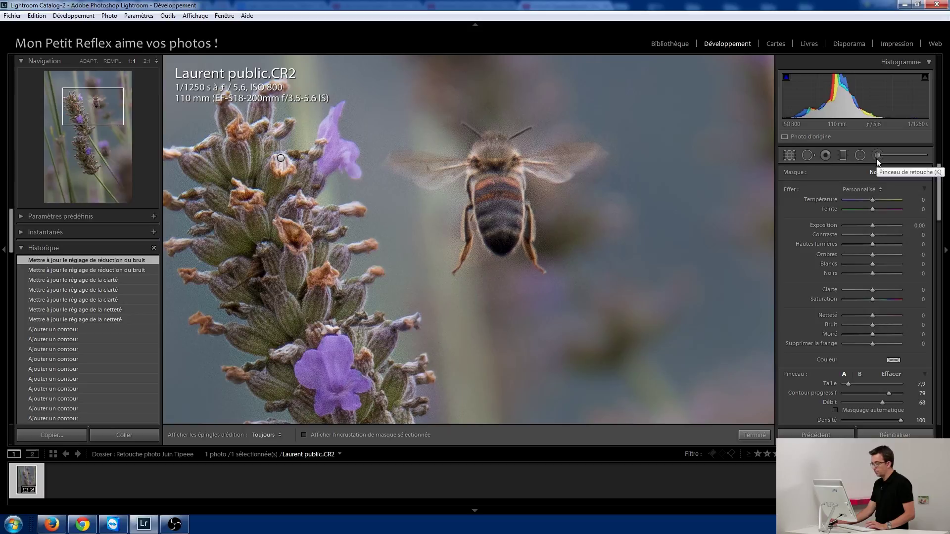
# Reselect the existing background softening mask pin and bring the bee back into the close-up
pyautogui.click(57, 79)
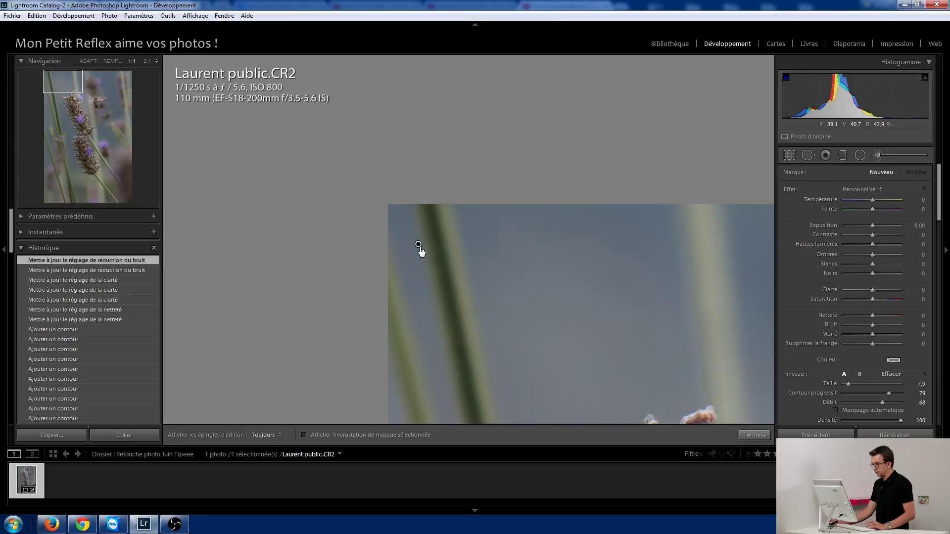
pyautogui.click(419, 245)
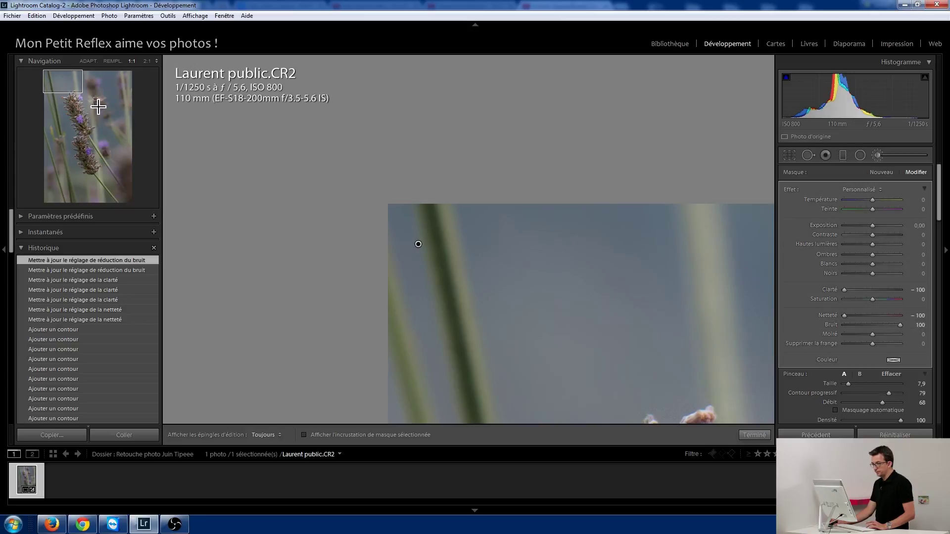
pyautogui.click(98, 107)
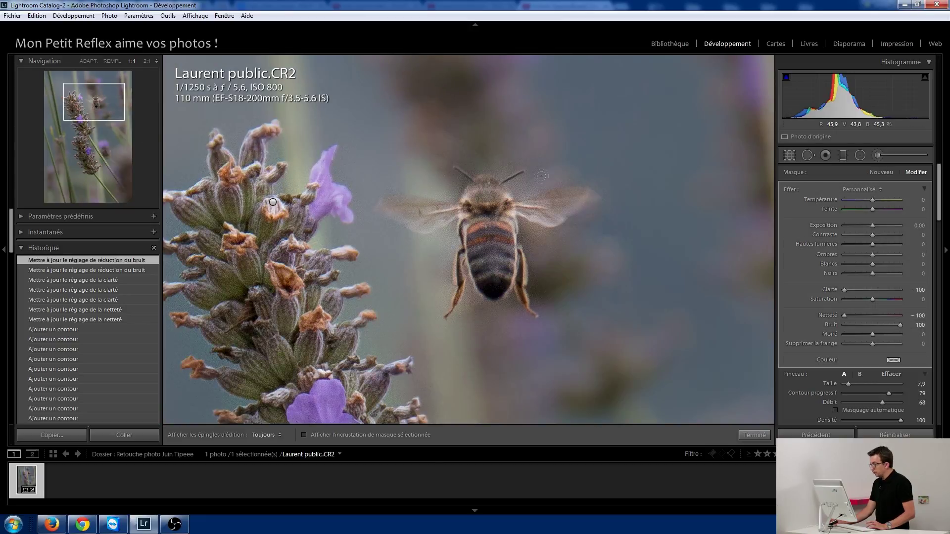
# Shrink the brush to size 3.6 with pins hidden, then undo a test stroke near the bee
pyautogui.moveTo(851, 385)
pyautogui.mouseDown()
pyautogui.moveTo(842, 401)
pyautogui.moveTo(842, 393)
pyautogui.mouseUp()
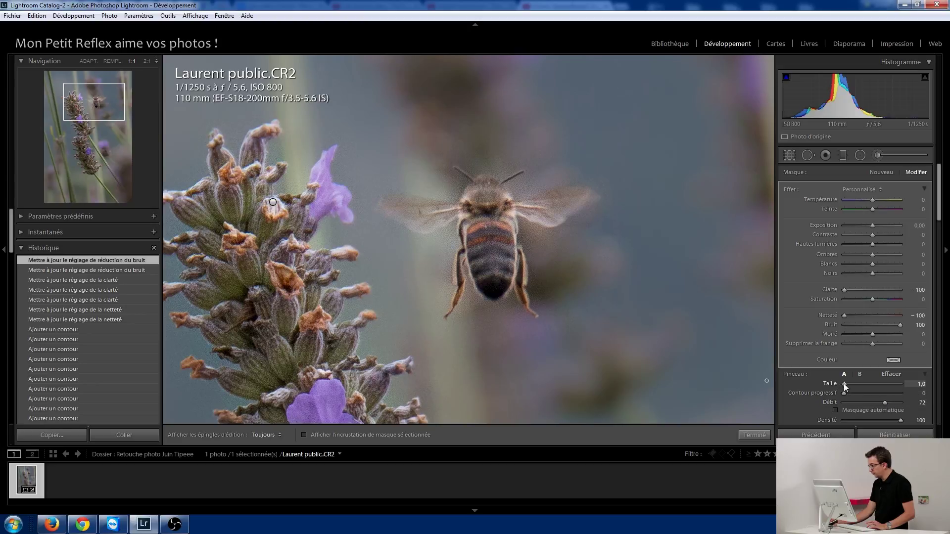
pyautogui.moveTo(845, 384); pyautogui.dragTo(847, 384)
pyautogui.press('h')
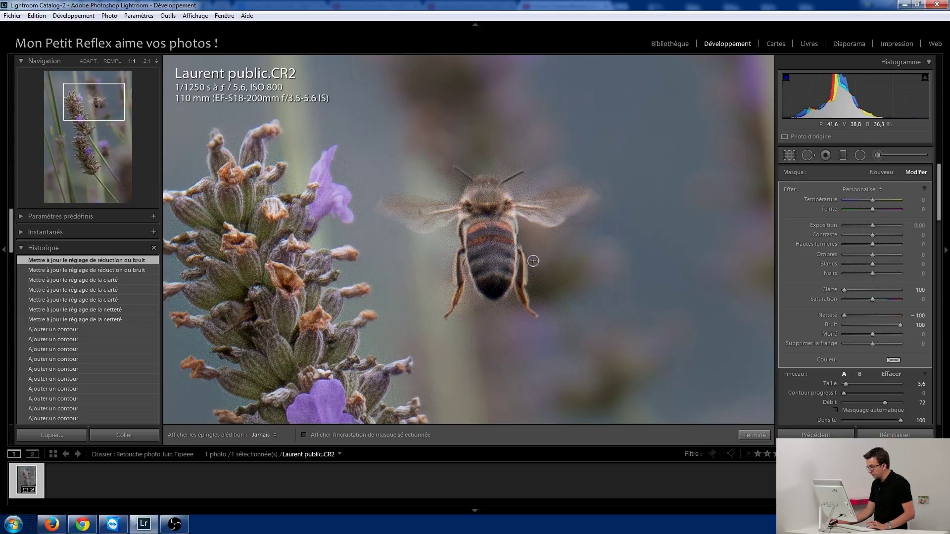
pyautogui.moveTo(533, 279); pyautogui.dragTo(564, 267)
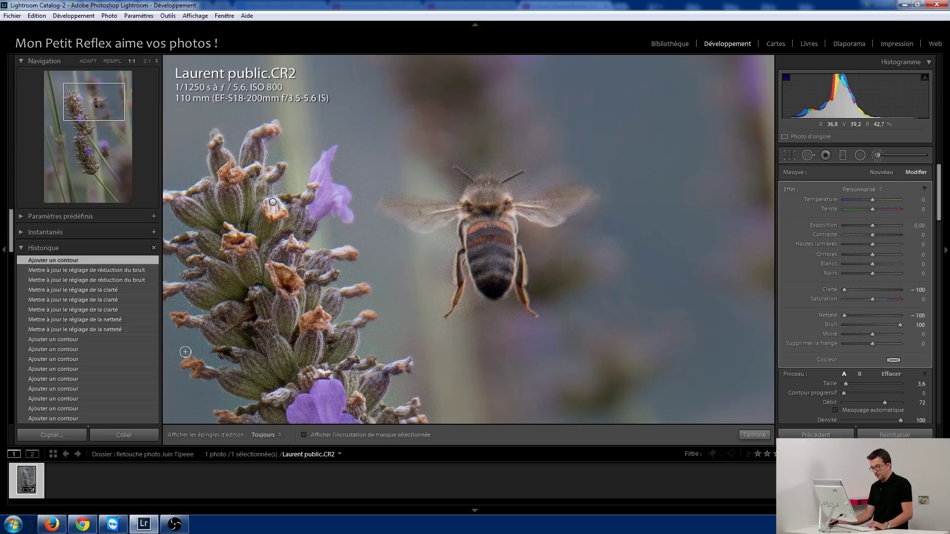
pyautogui.hotkey('ctrl', 'z')
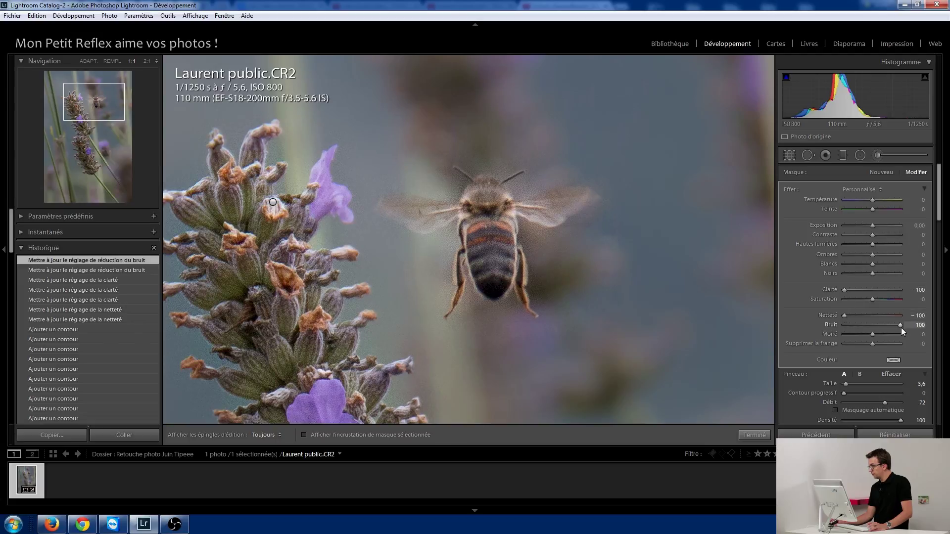
# Set the background mask to noise reduction 42, sharpness −65 and clarity −56
pyautogui.moveTo(900, 326); pyautogui.dragTo(883, 325)
pyautogui.moveTo(845, 316); pyautogui.dragTo(853, 317)
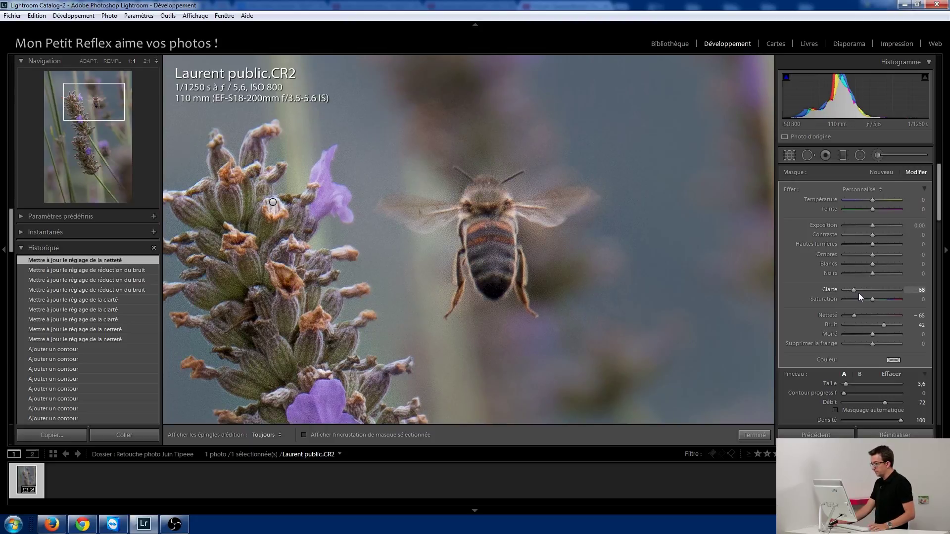
pyautogui.moveTo(836, 287); pyautogui.dragTo(835, 287)
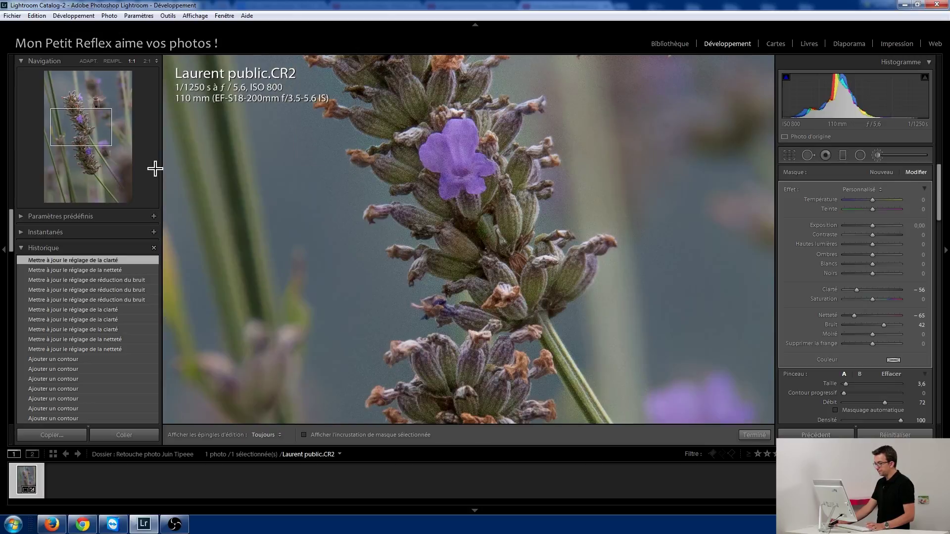
# Draw a radial filter ellipse around the lavender stalk, tilted and reshaped to follow it
pyautogui.click(91, 62)
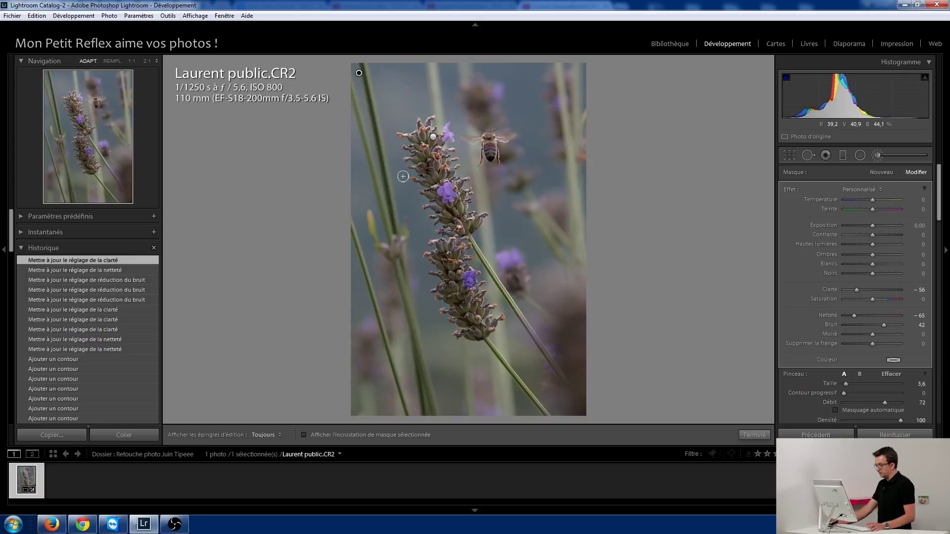
pyautogui.click(860, 156)
pyautogui.moveTo(411, 141)
pyautogui.mouseDown()
pyautogui.moveTo(483, 278)
pyautogui.moveTo(471, 295)
pyautogui.moveTo(487, 325)
pyautogui.mouseUp()
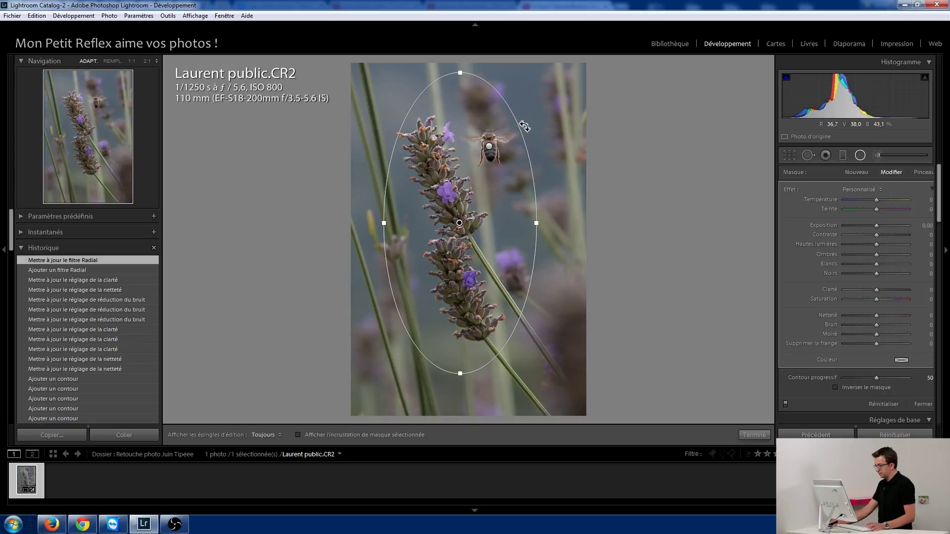
pyautogui.moveTo(524, 127); pyautogui.dragTo(502, 102)
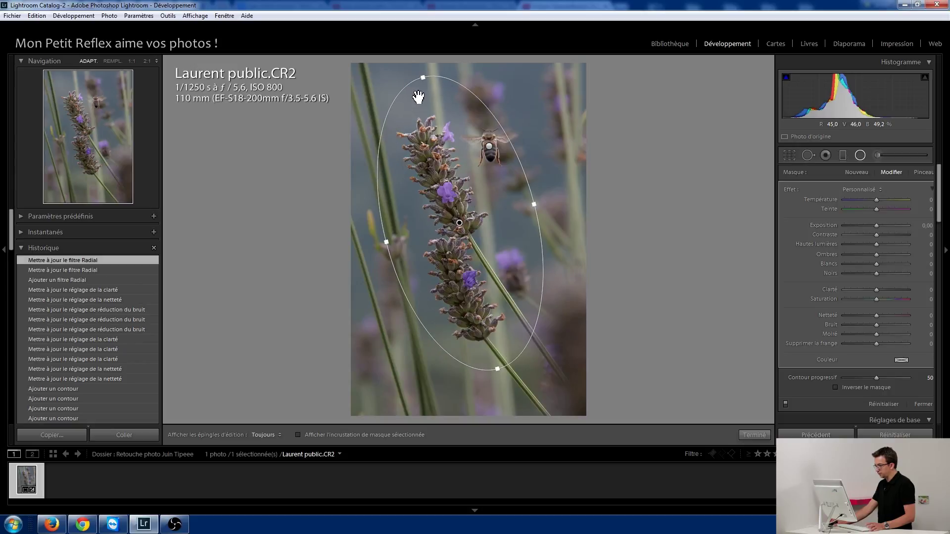
pyautogui.moveTo(423, 78); pyautogui.dragTo(426, 80)
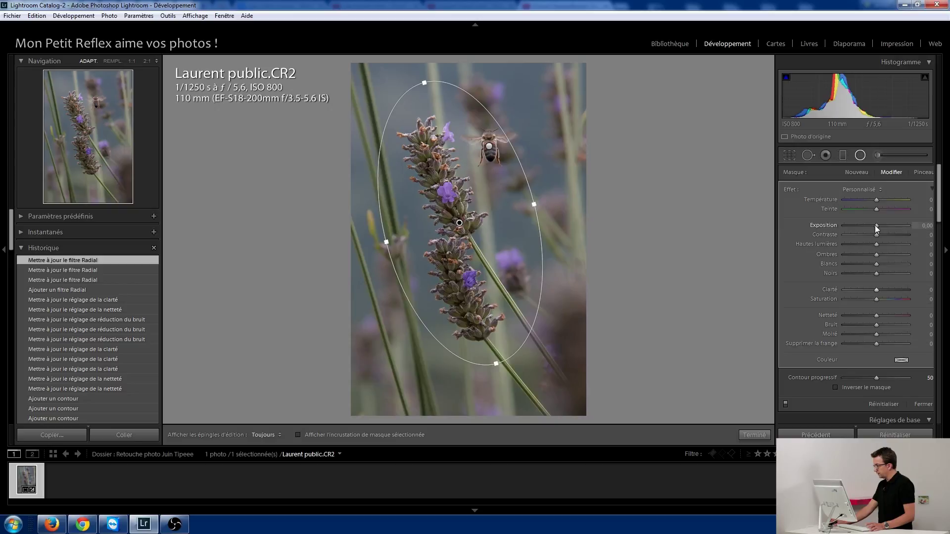
# Lower the lavender radial filter's exposure to −0.19 and contrast to −22
pyautogui.moveTo(874, 225); pyautogui.dragTo(873, 227)
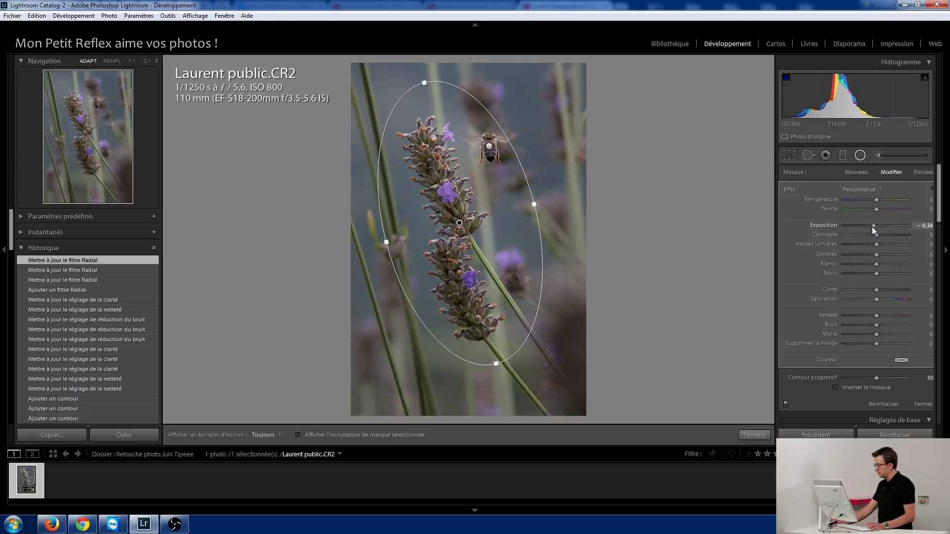
pyautogui.moveTo(872, 227); pyautogui.dragTo(923, 225)
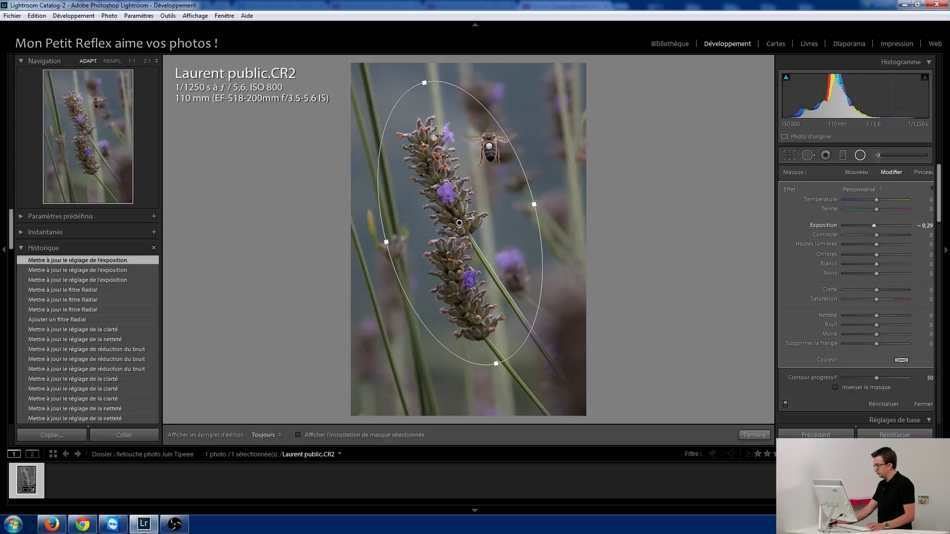
pyautogui.moveTo(874, 225); pyautogui.dragTo(868, 236)
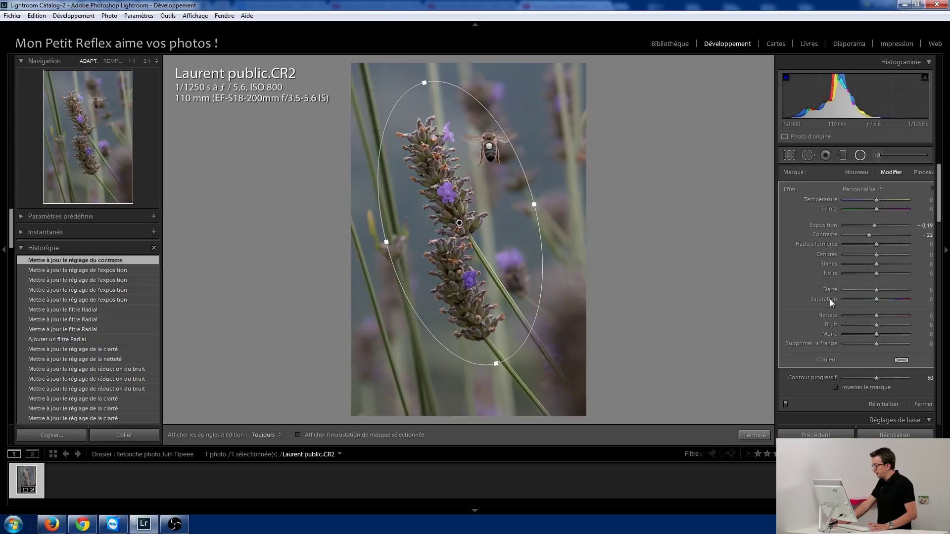
# Delete an unwanted second ellipse and reselect the existing lavender radial filter
pyautogui.click(856, 172)
pyautogui.moveTo(417, 144); pyautogui.dragTo(489, 289)
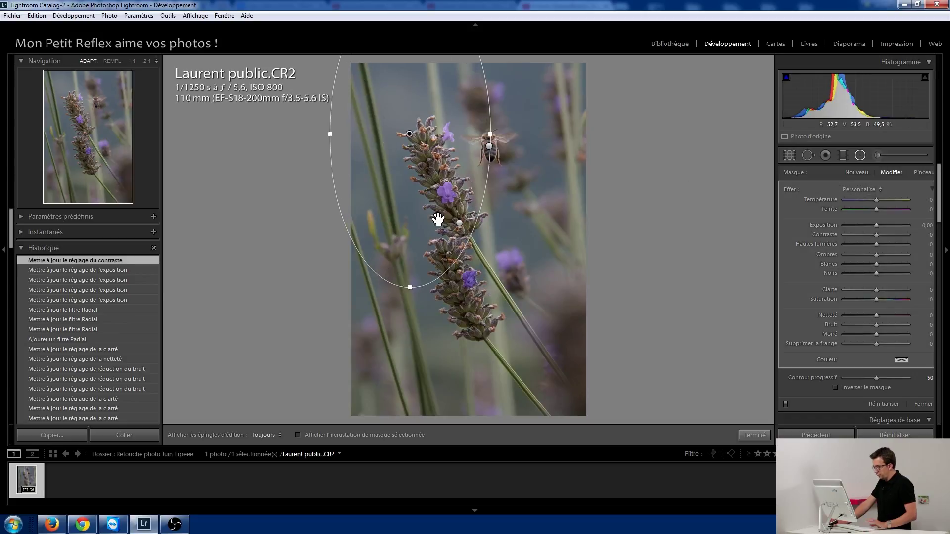
pyautogui.press('Delete')
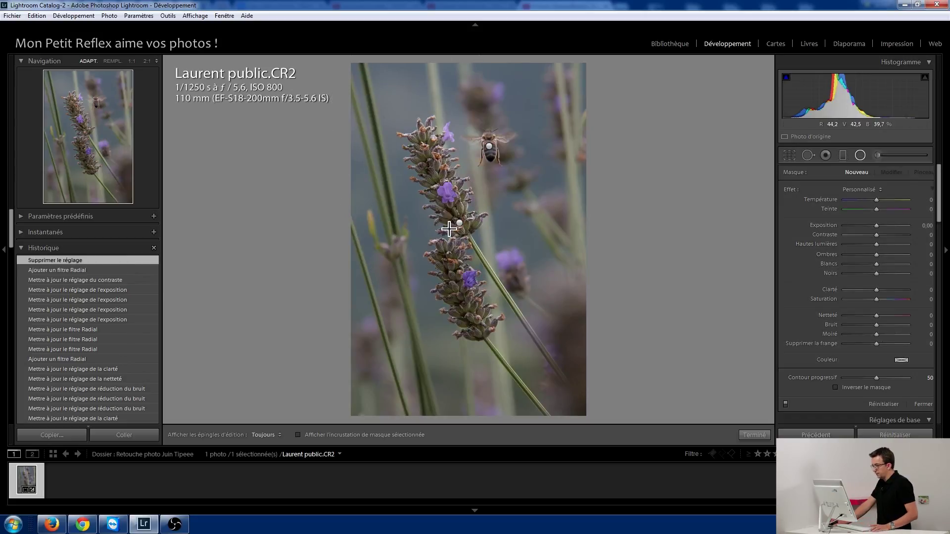
pyautogui.click(460, 227)
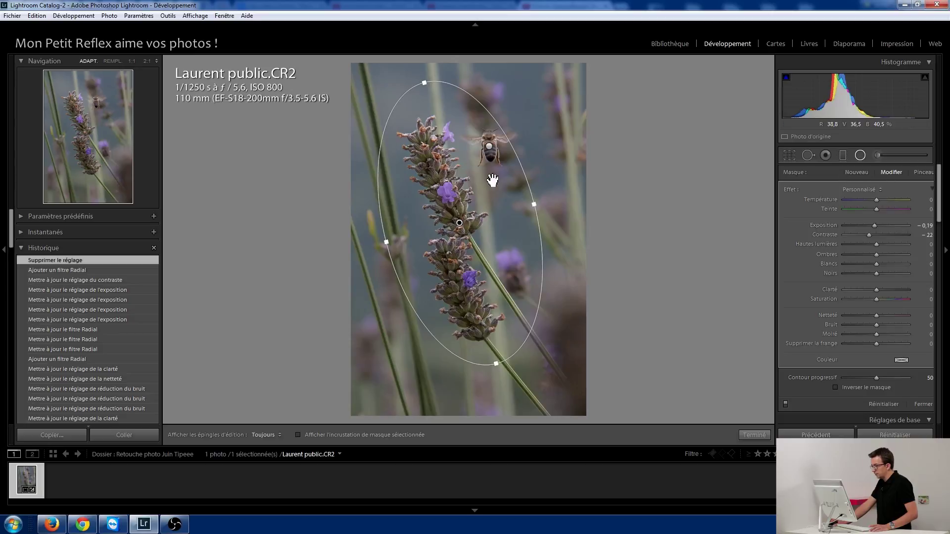
# Duplicate the lavender filter as an inverted mask with contrast 0 and exposure +0.16
pyautogui.rightClick(461, 226)
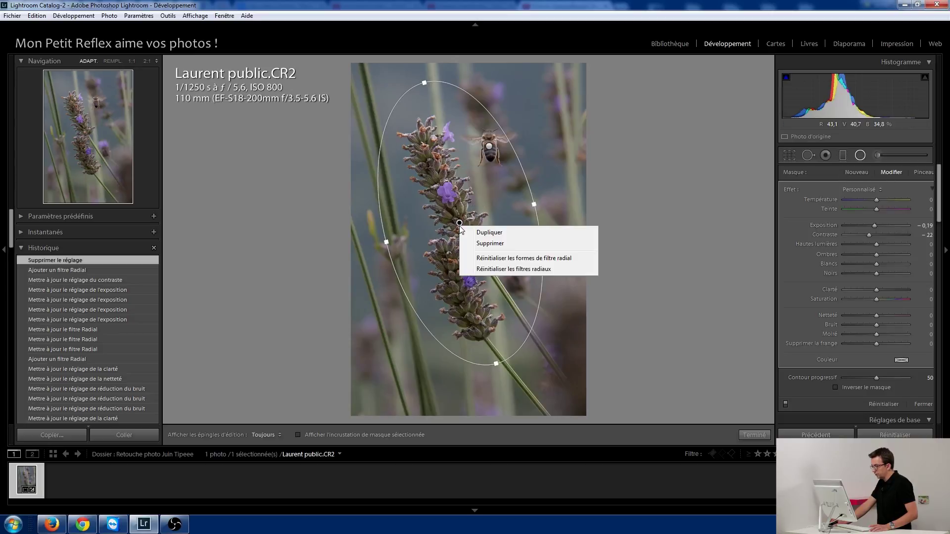
pyautogui.click(498, 234)
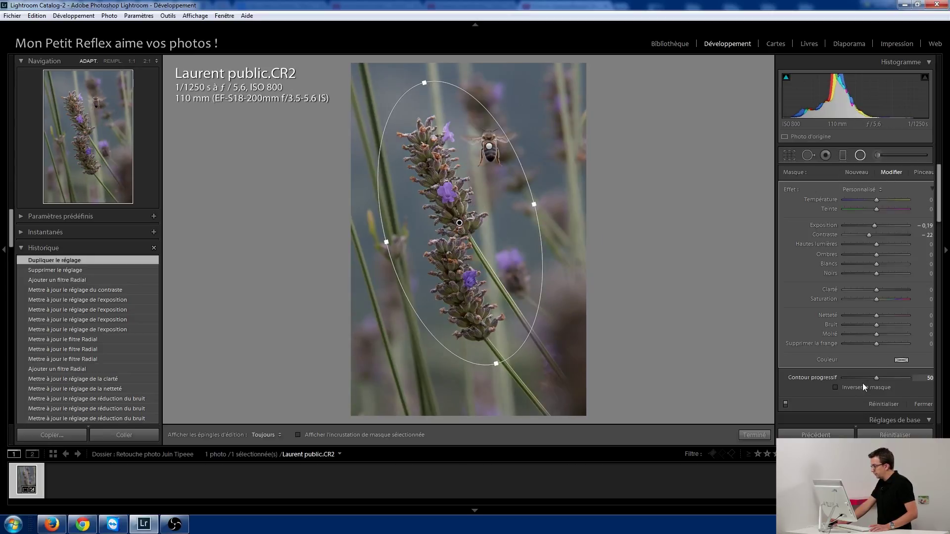
pyautogui.click(851, 388)
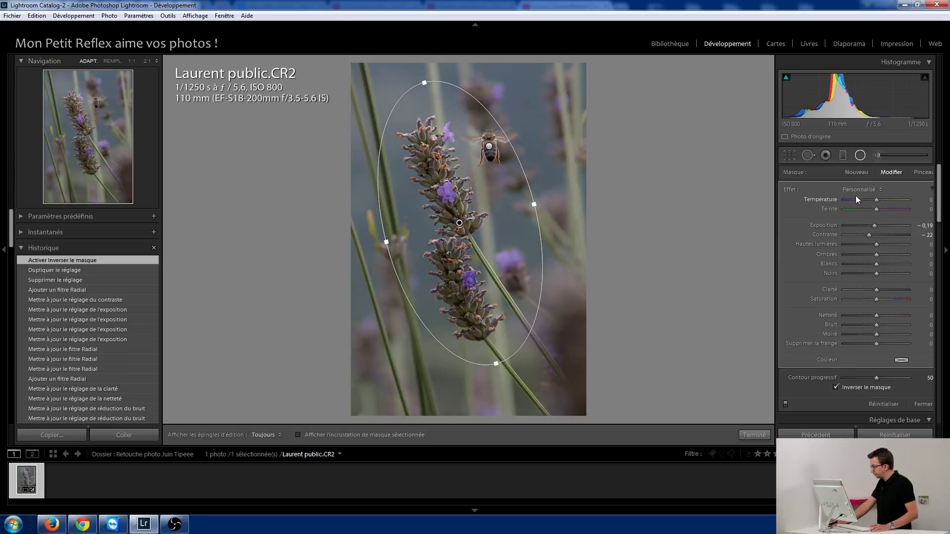
pyautogui.doubleClick(788, 188)
pyautogui.moveTo(875, 227); pyautogui.dragTo(878, 227)
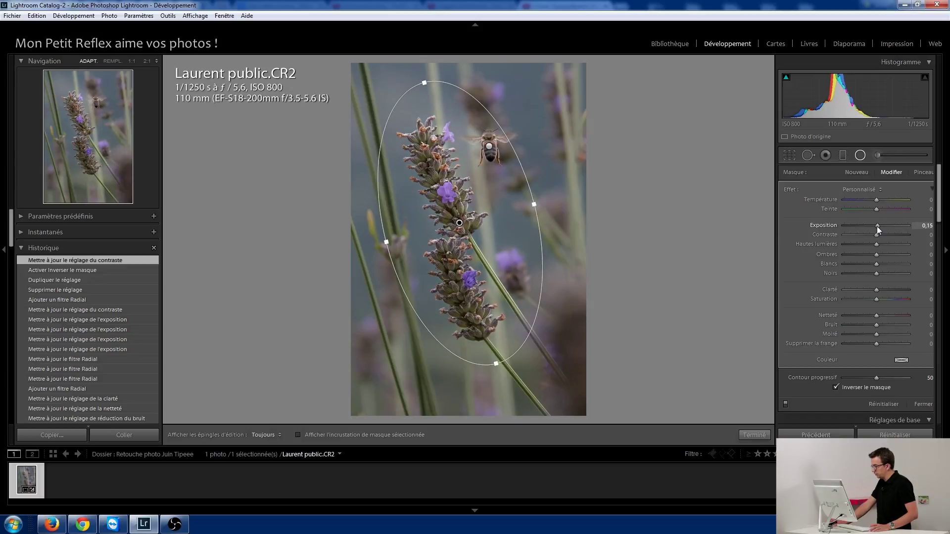
pyautogui.moveTo(878, 228); pyautogui.dragTo(879, 228)
# Raise the global whites to +28, leaving vibrance and saturation reset to 0
pyautogui.click(860, 156)
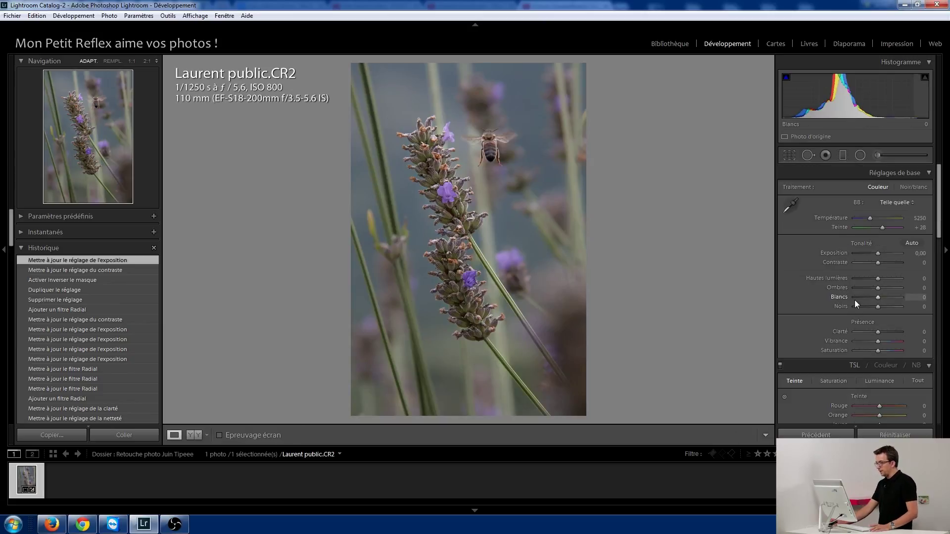
pyautogui.moveTo(877, 299); pyautogui.dragTo(885, 301)
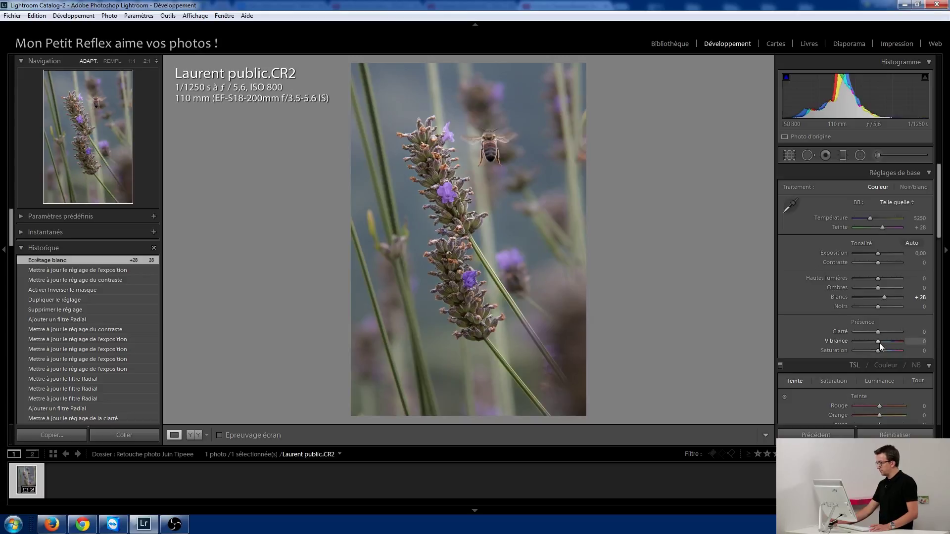
pyautogui.moveTo(879, 343); pyautogui.dragTo(885, 342)
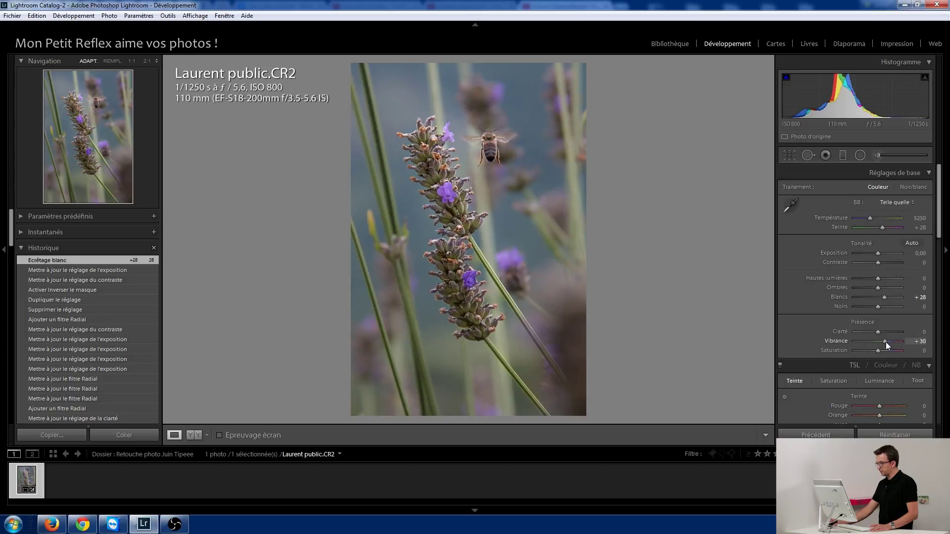
pyautogui.doubleClick(883, 343)
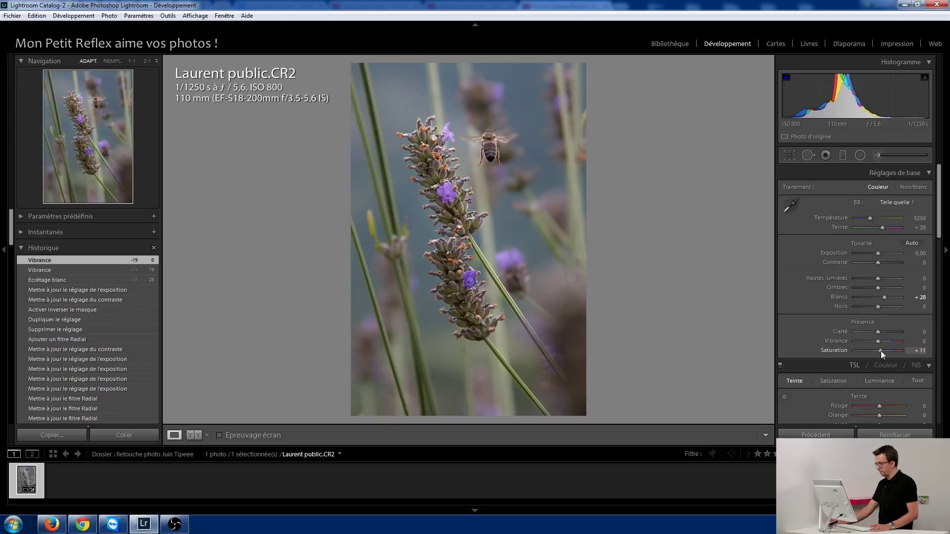
pyautogui.moveTo(881, 351); pyautogui.dragTo(881, 352)
pyautogui.scroll(-3, 938, 224)
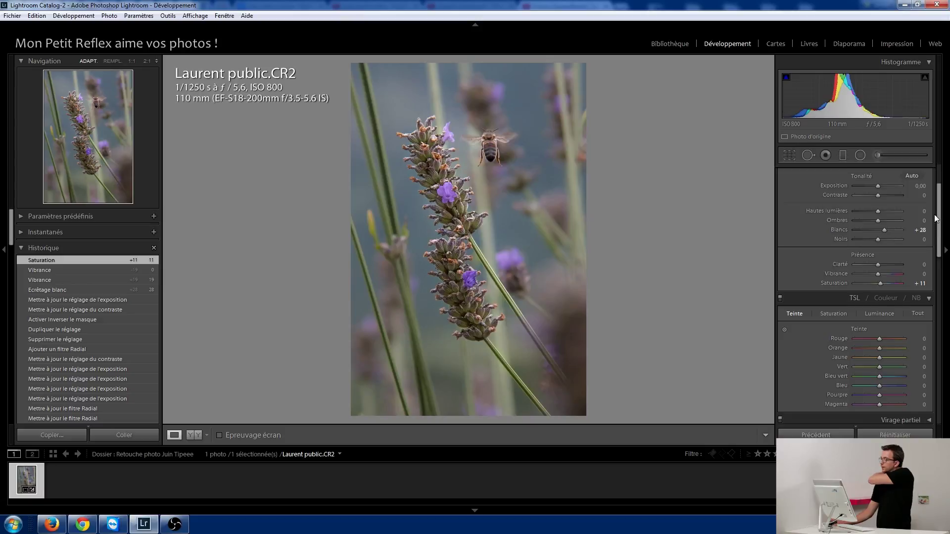
pyautogui.doubleClick(880, 284)
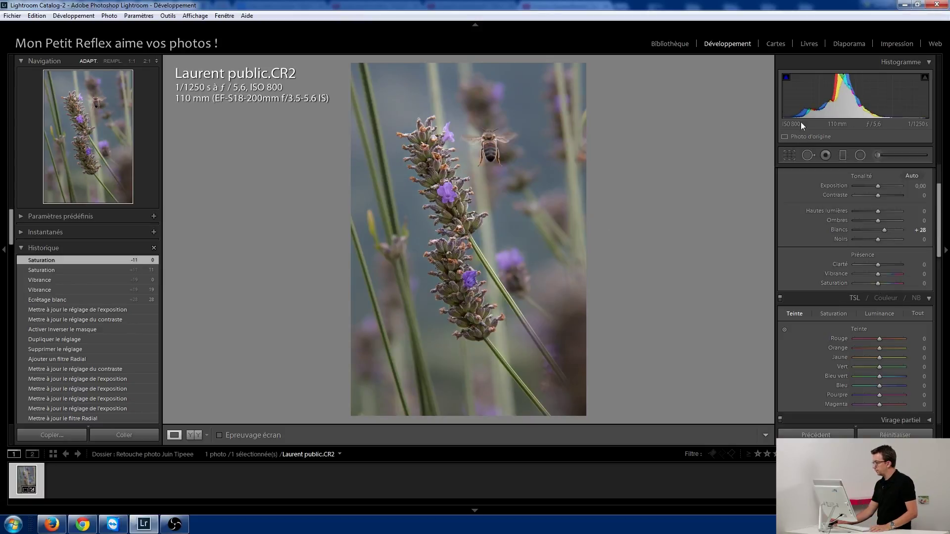
pyautogui.click(861, 156)
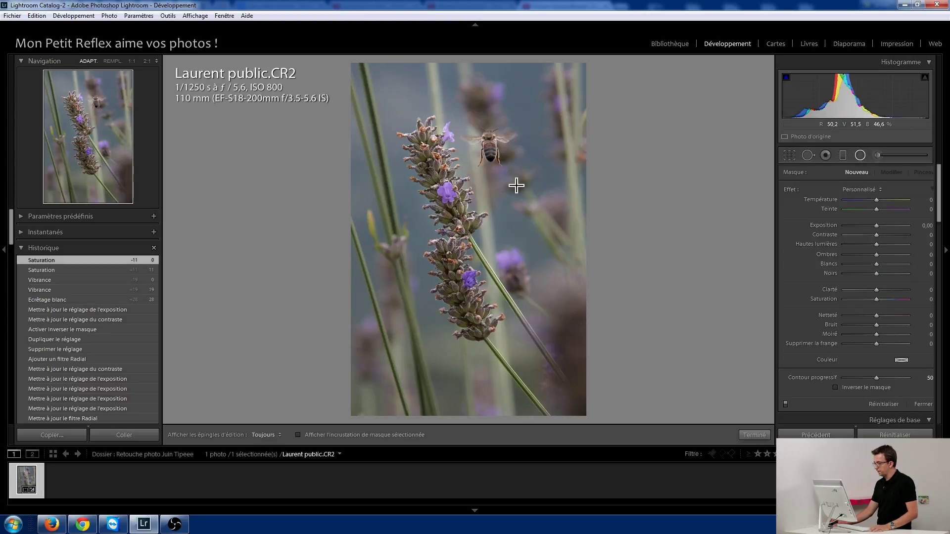
# Set the inverted lavender radial filter's saturation to 30
pyautogui.click(460, 223)
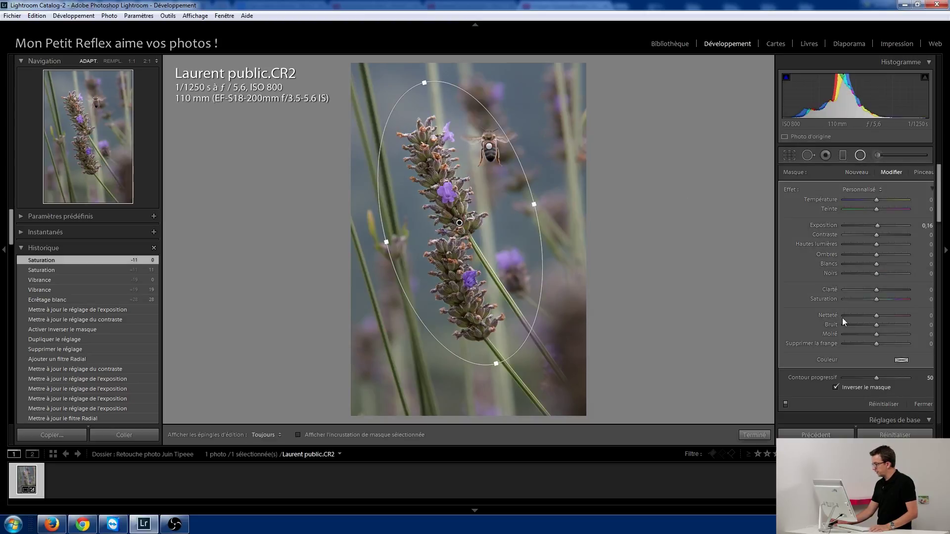
pyautogui.moveTo(880, 299); pyautogui.dragTo(881, 299)
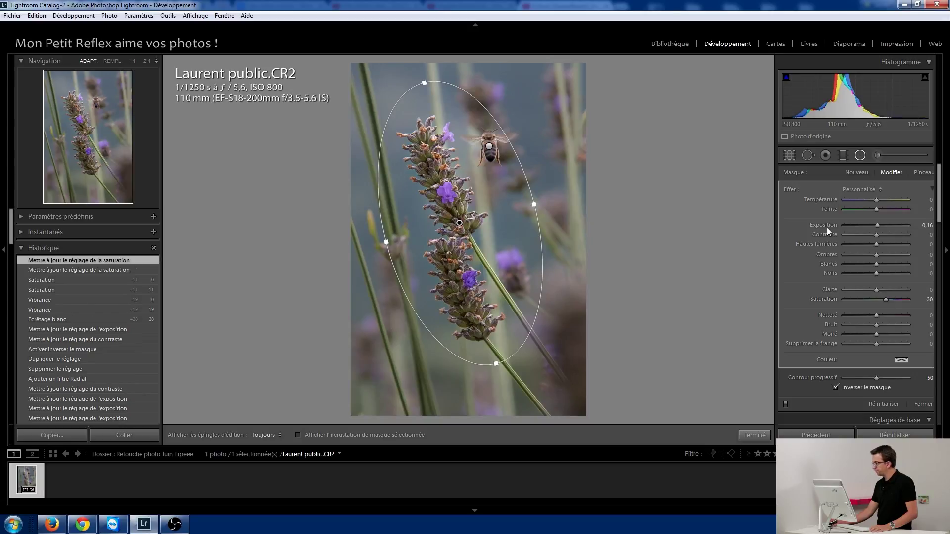
pyautogui.click(860, 155)
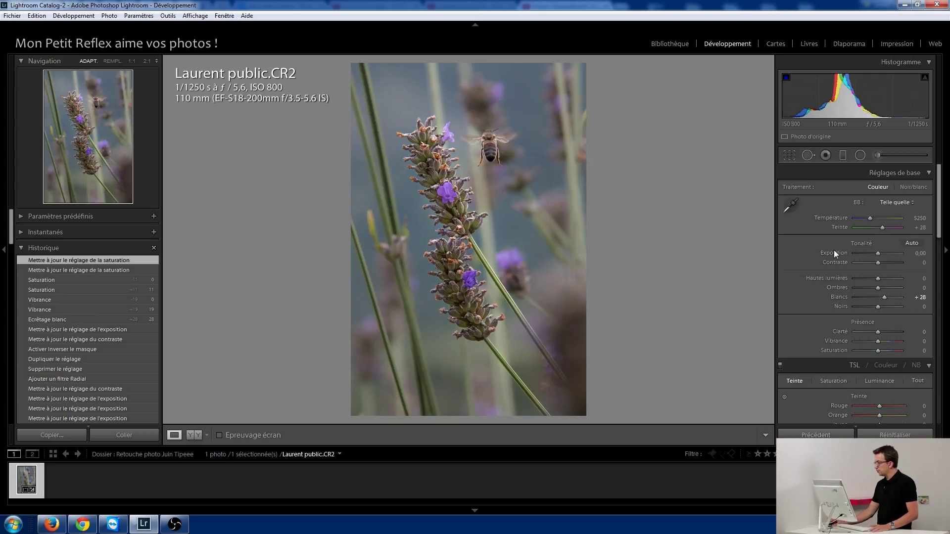
# Set the Effects panel's post-crop vignette amount to −4
pyautogui.moveTo(939, 196); pyautogui.dragTo(949, 389)
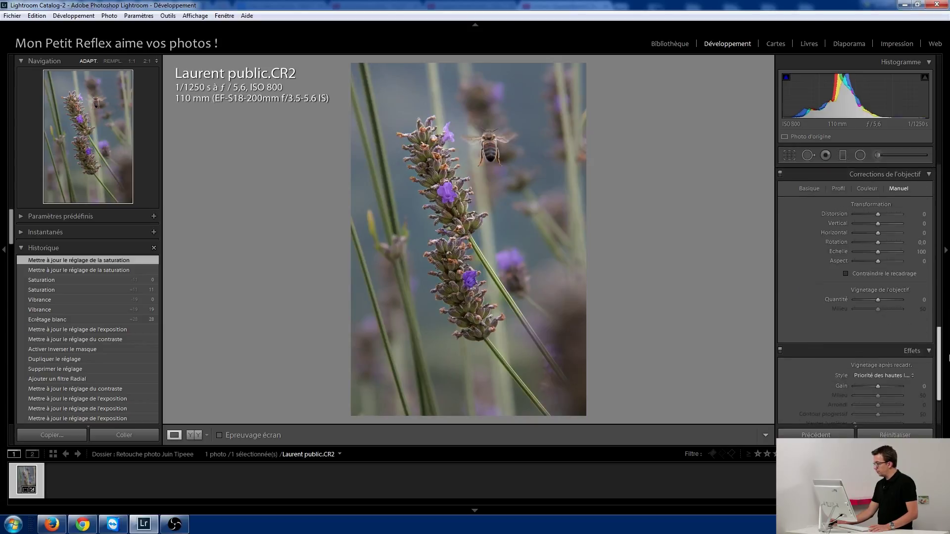
pyautogui.moveTo(879, 305); pyautogui.dragTo(877, 309)
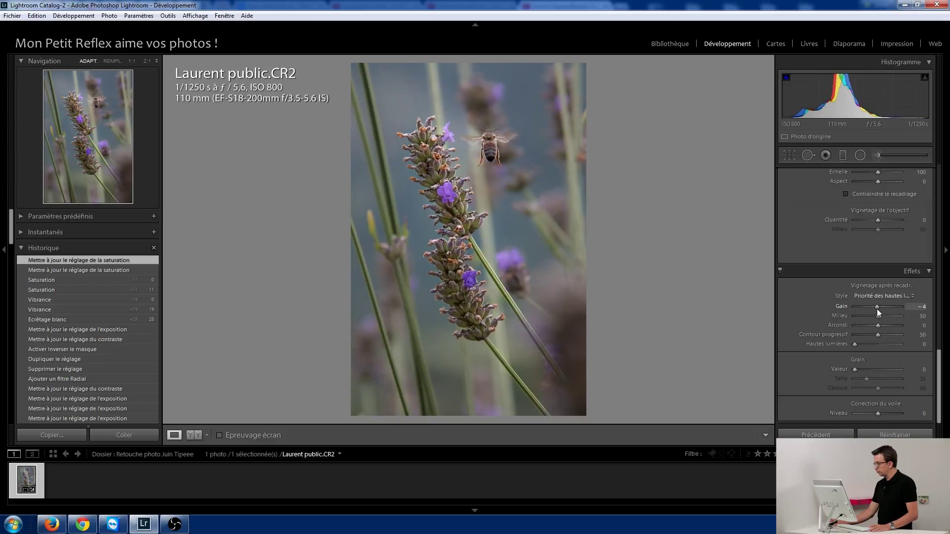
pyautogui.moveTo(938, 346); pyautogui.dragTo(941, 175)
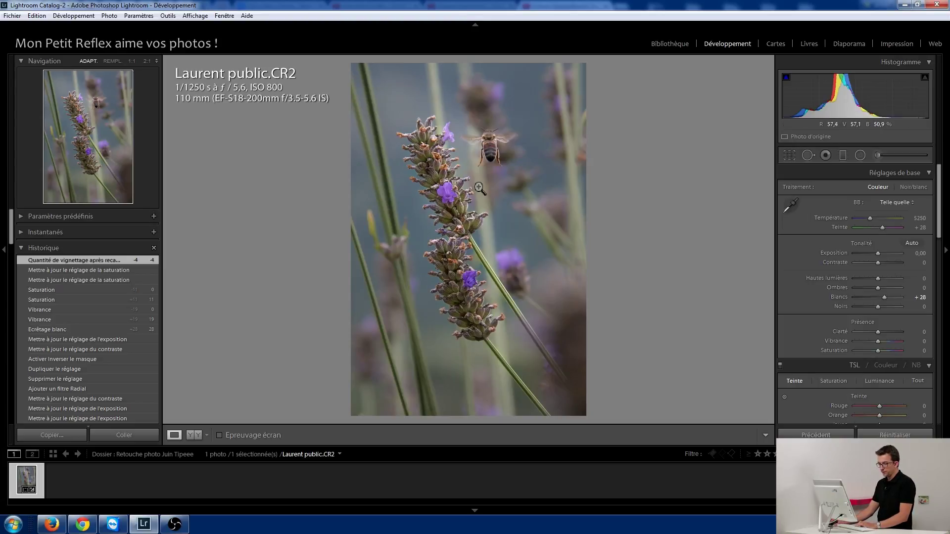
pyautogui.moveTo(14, 229); pyautogui.dragTo(19, 418)
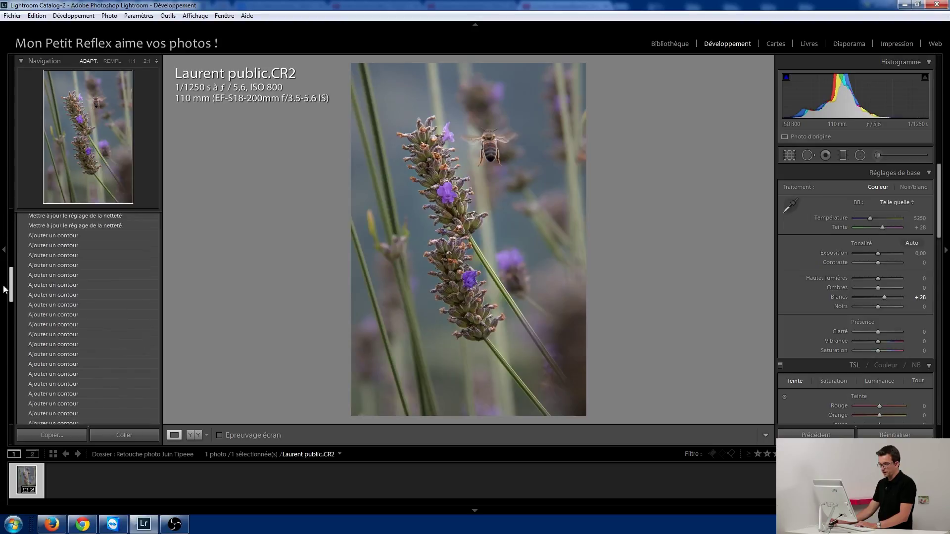
pyautogui.click(51, 401)
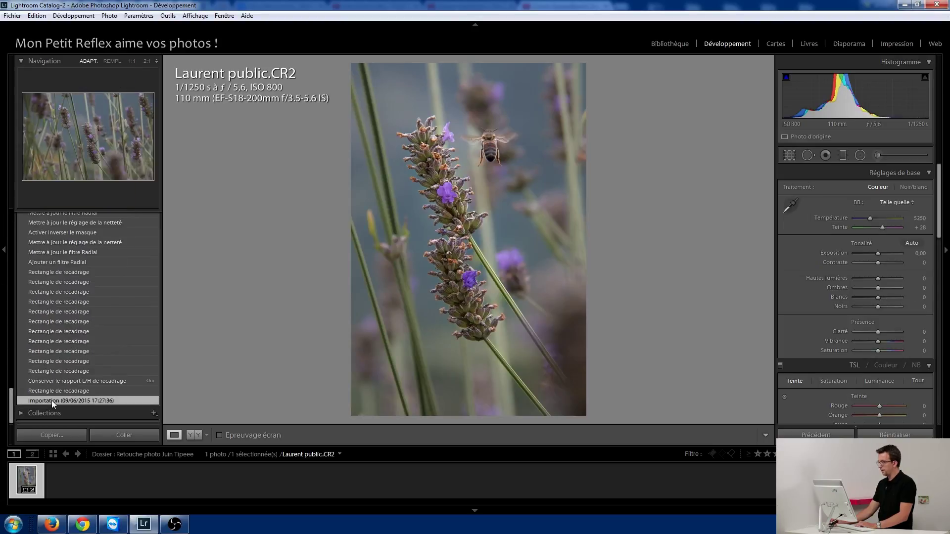
pyautogui.moveTo(12, 396); pyautogui.dragTo(22, 214)
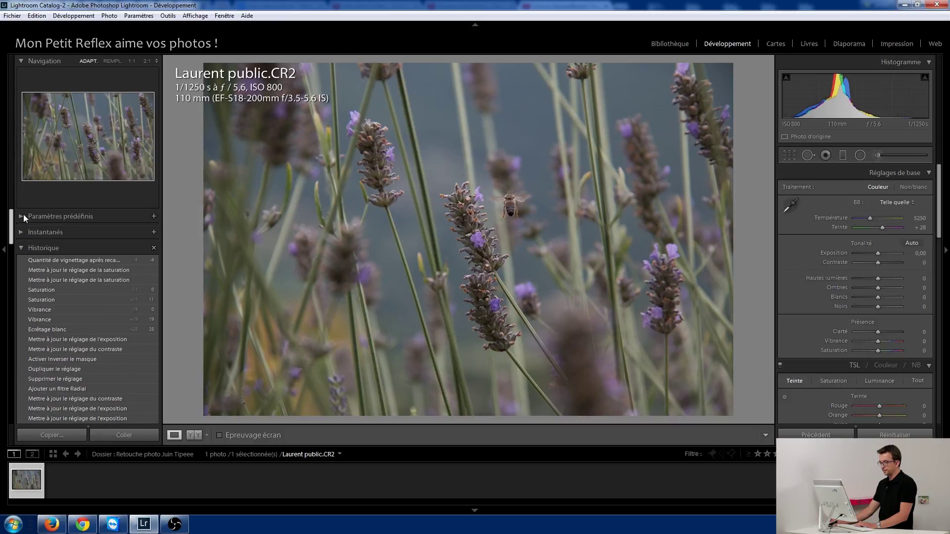
pyautogui.click(78, 261)
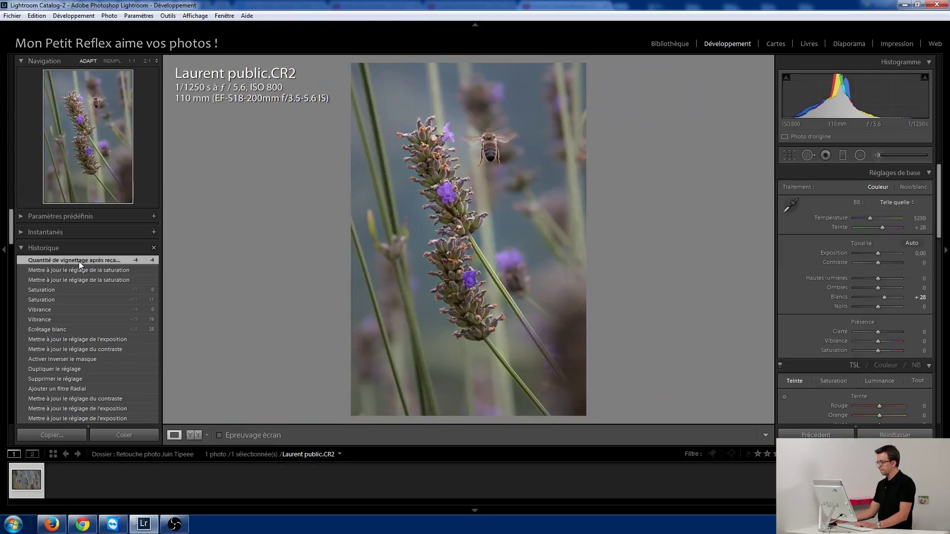